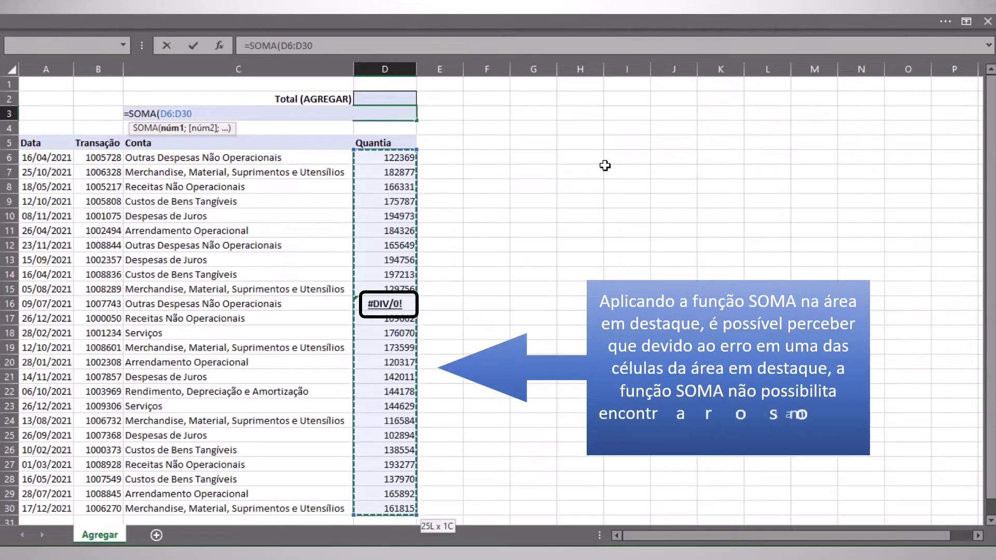
Finish the SOMA formula in D3 so it adds up the Quantia values in D6:D30.
type(")")
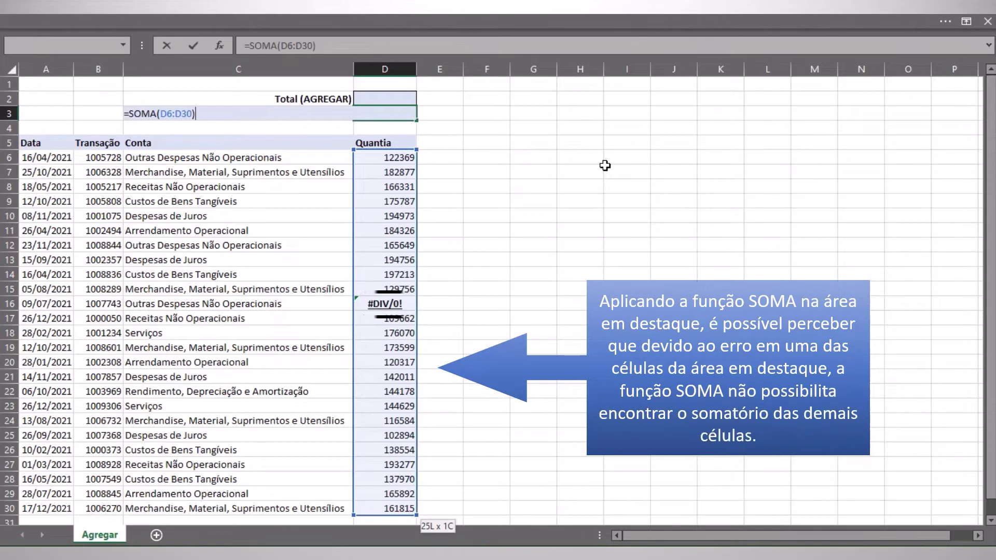
key("Return")
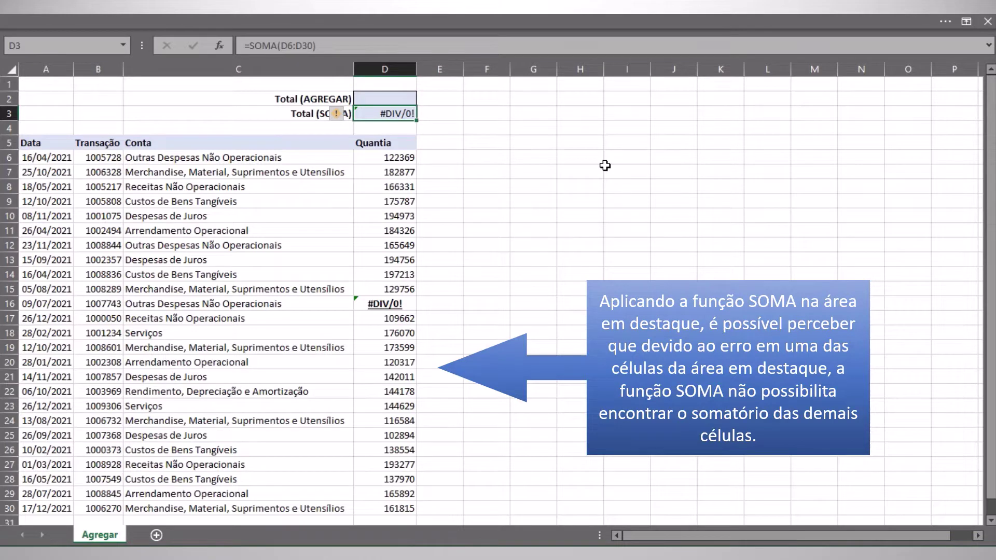
Begin an AGREGAR formula in D2 with function 9 (SOMA) and option 3, ignoring hidden rows, error values and nested SUBTOTAL and aggregation functions.
key("Up")
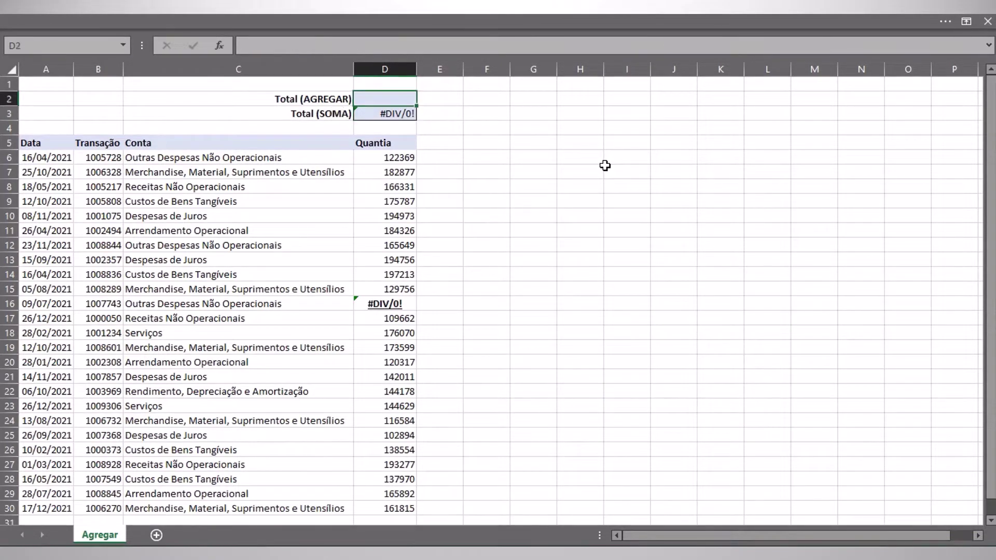
type("=AGRE")
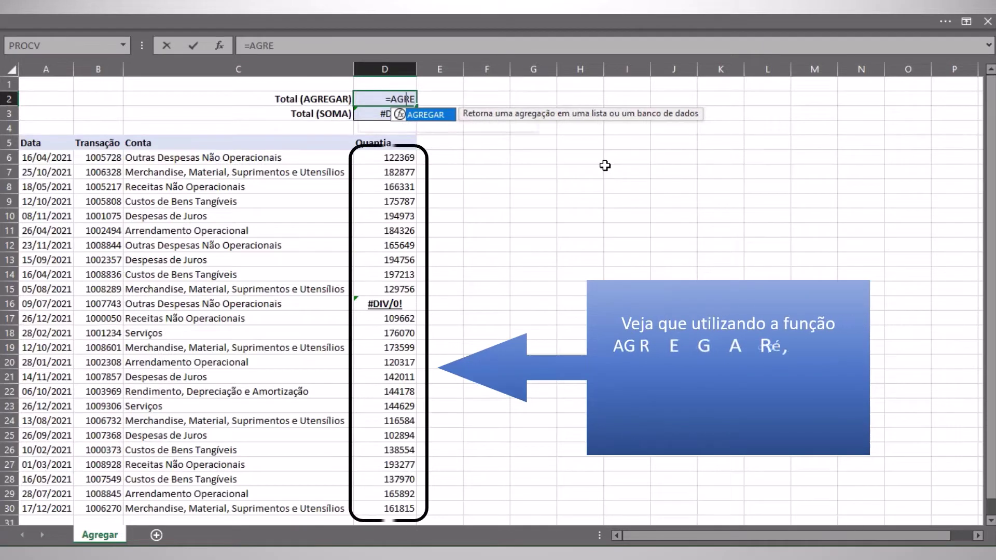
key("Tab")
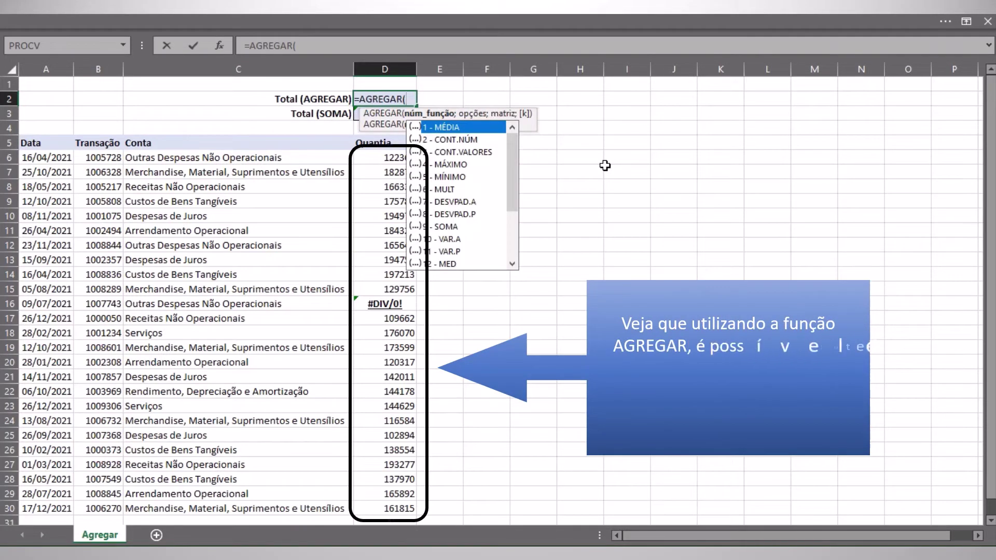
key("Down")
key("Down")
key("Down")
key("Down")
key("Down")
key("Down")
key("Down")
key("Down")
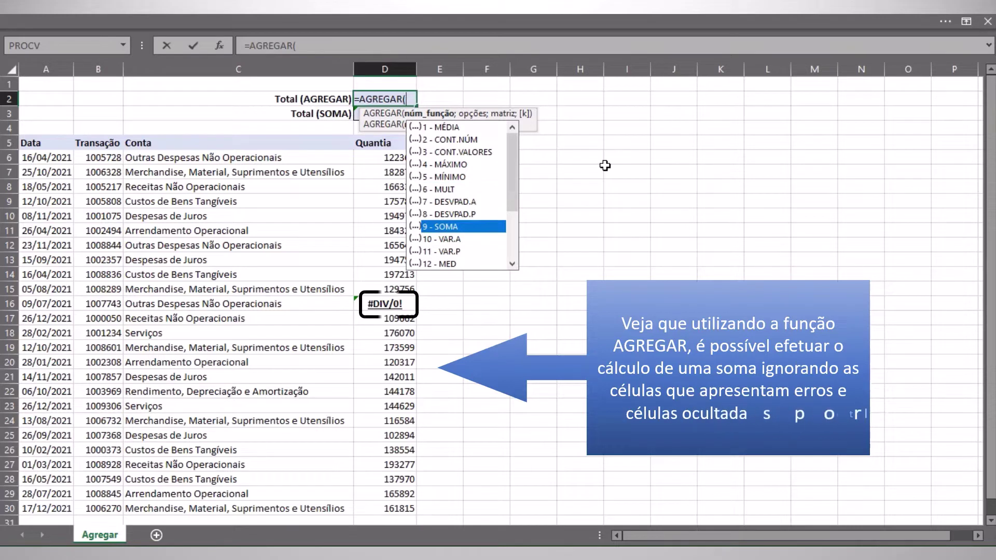
key("Tab")
type(";")
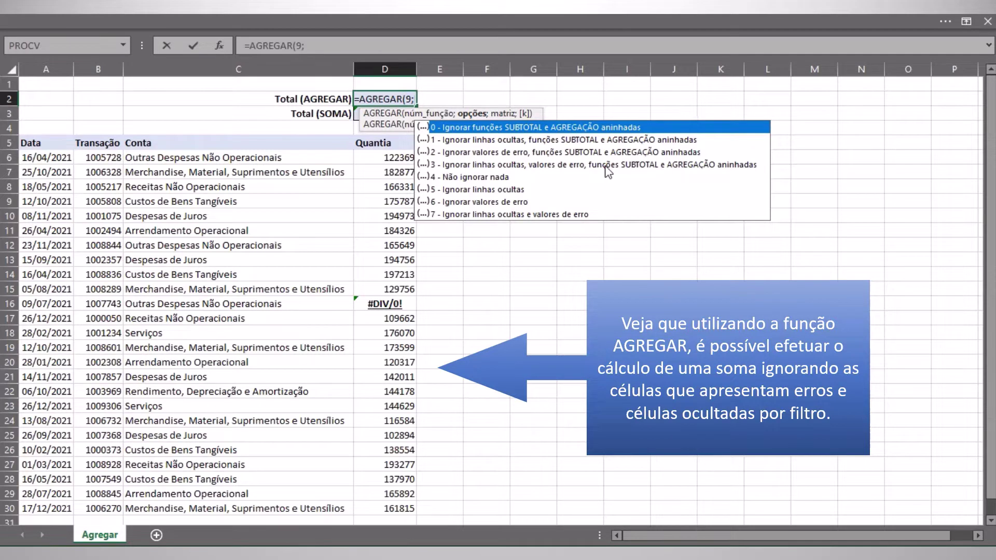
left_click(471, 166)
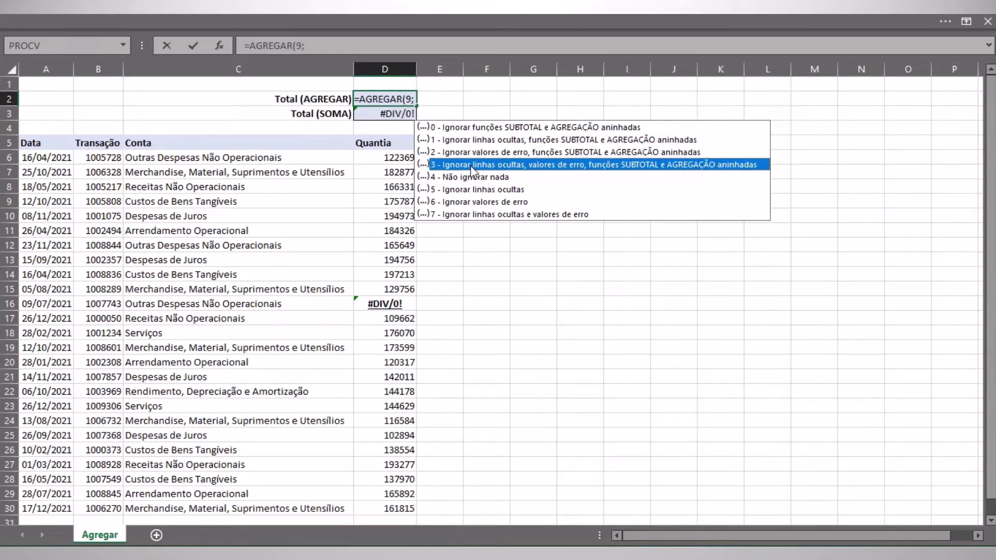
double_click(471, 166)
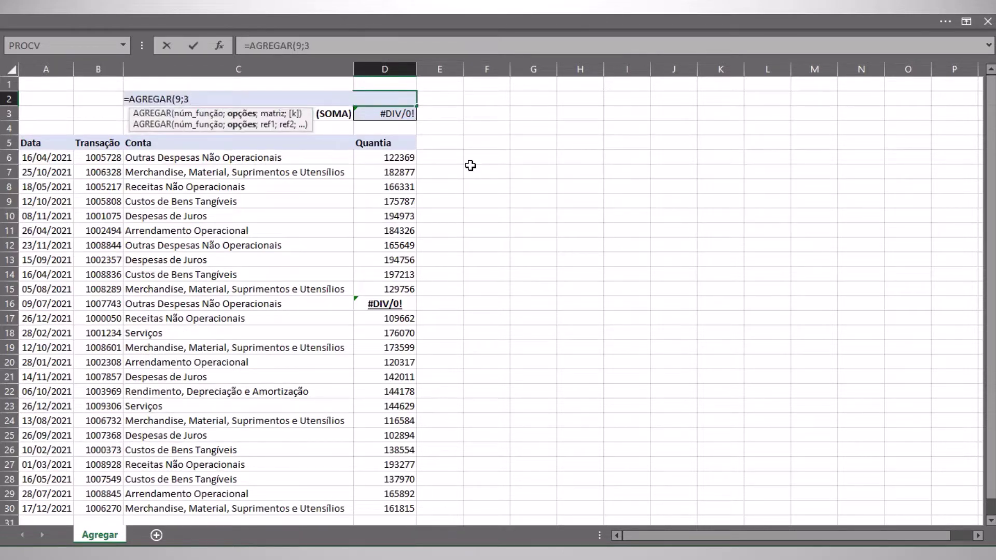
Complete the AGREGAR formula in D2 with the range D6:D30.
type(";")
key("Down")
key("Down")
key("Down")
key("Down")
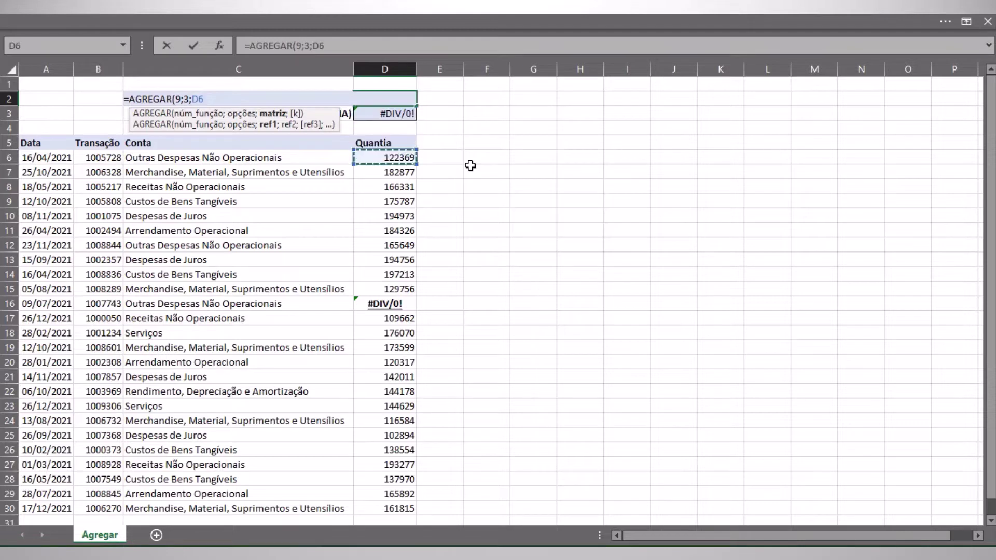
key("shift+Down")
key("shift+Down")
key("shift+Down")
key("shift+Down")
key("shift+Down")
key("shift+Down")
key("shift+Down")
key("shift+Down")
key("shift+Down")
key("shift+Down")
key("shift+Down")
key("shift+Down")
key("shift+Down")
key("shift+Down")
key("shift+Down")
key("shift+Down")
key("shift+Down")
key("shift+Down")
key("shift+Down")
key("shift+Down")
key("shift+Down")
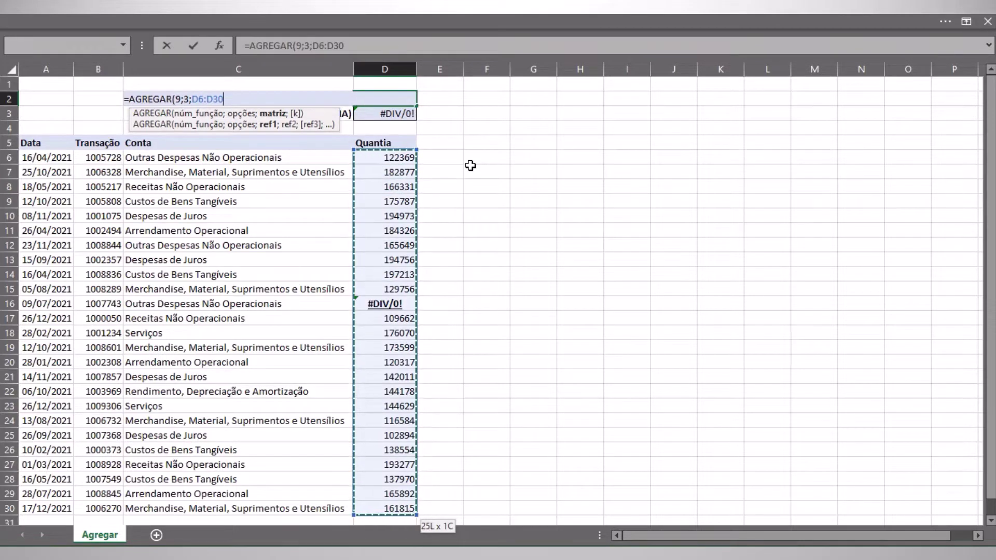
type(")")
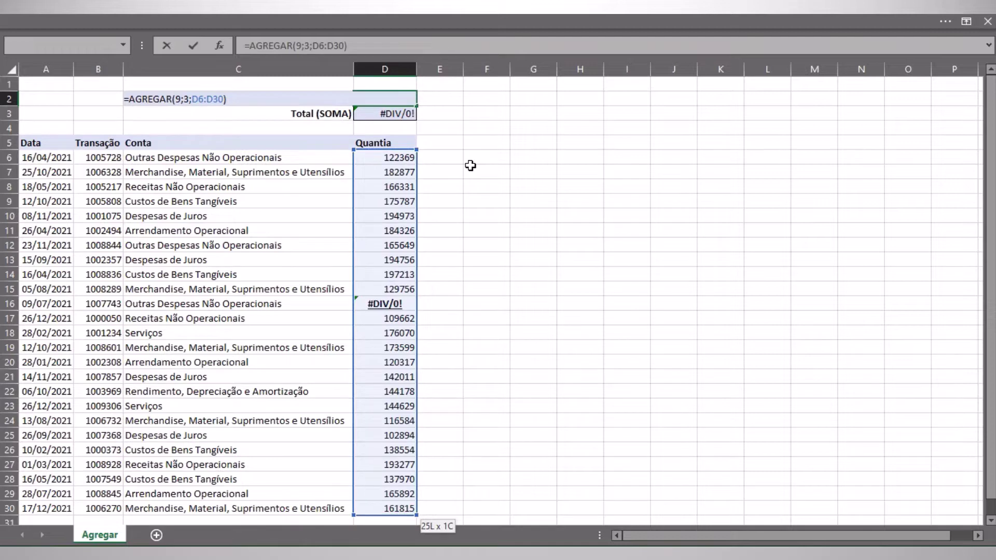
key("ctrl+Return")
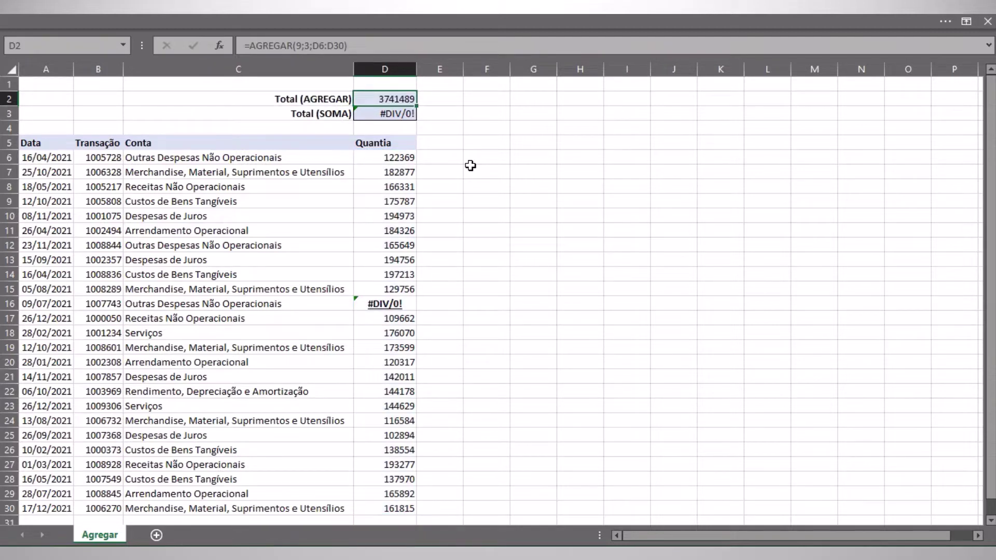
Turn on filters for the transaction table's header row.
key("Left")
key("Left")
key("Down")
key("Right")
key("Down")
key("Down")
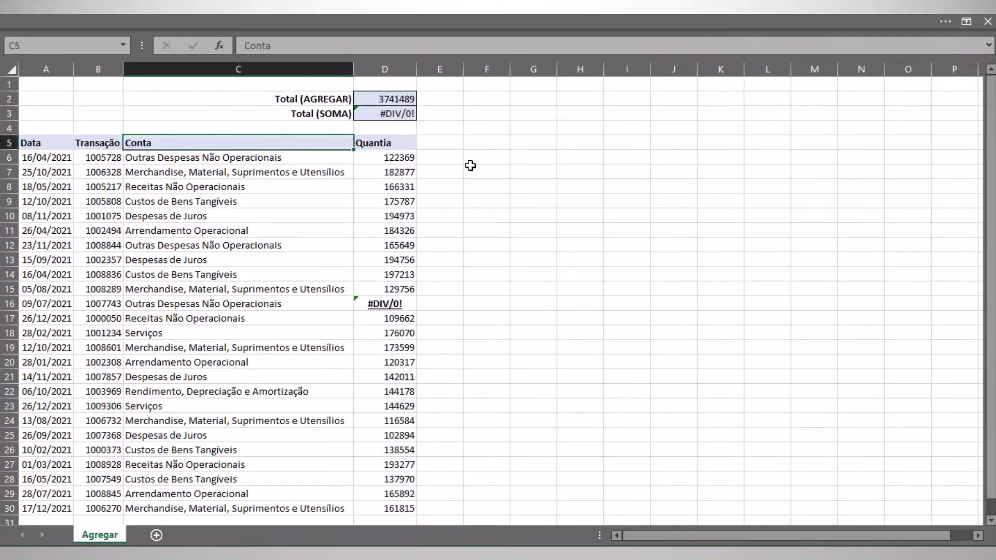
key("ctrl+shift+l")
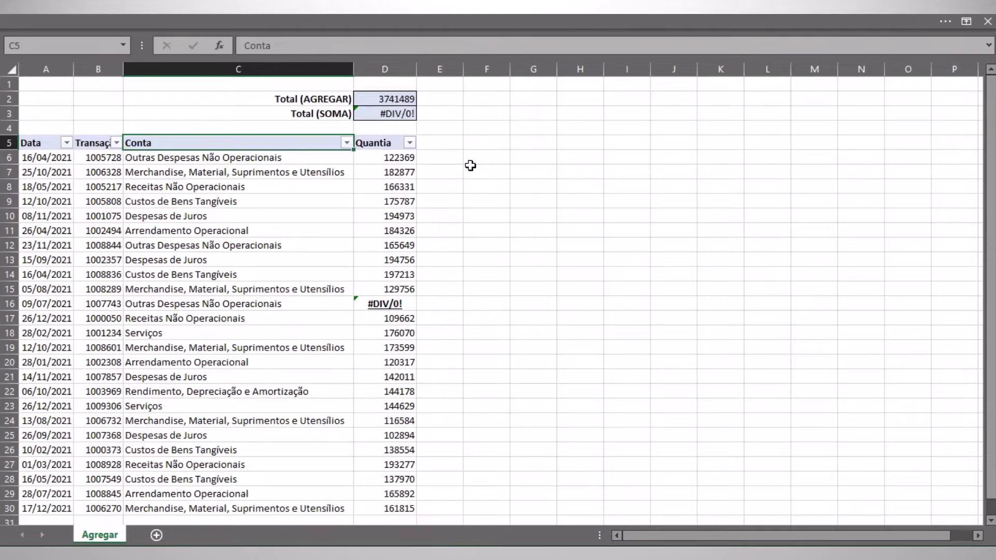
Filter the Conta column to show only Arrendamento Operacional.
key("alt+Down")
key("Tab")
key("space")
key("Down")
key("space")
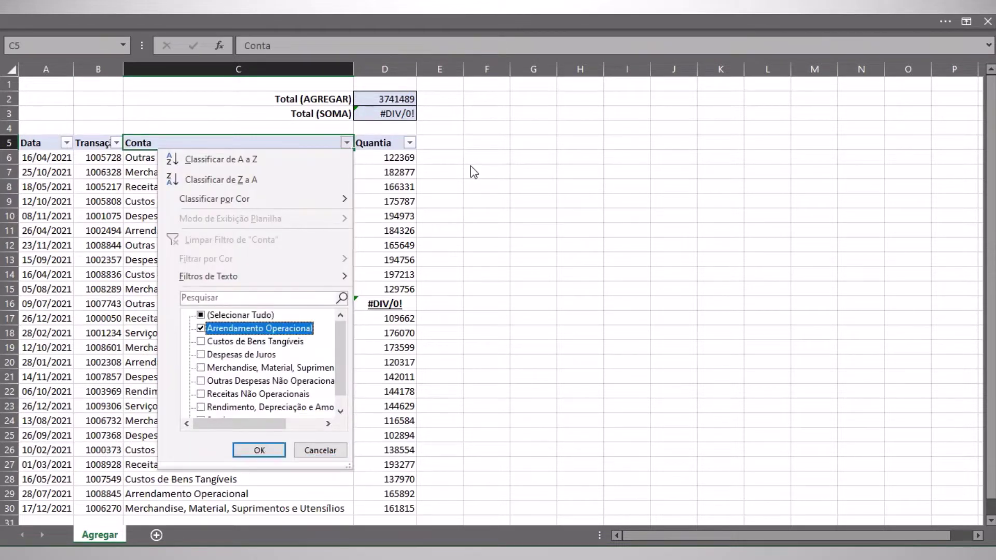
key("Return")
Add Merchandise, Material, Suprimentos e Utensílios, Receitas Não Operacionais and Rendimento, Depreciação e Amortização to the Conta filter.
key("alt+Down")
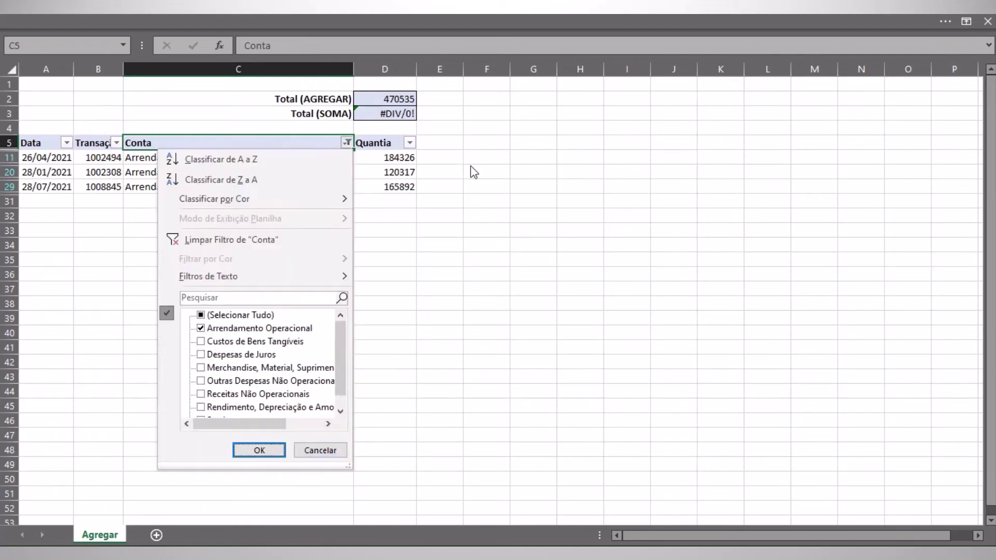
key("Tab")
key("Down")
key("Down")
key("Down")
key("Down")
key("space")
key("Down")
key("Down")
key("space")
key("Down")
key("space")
key("Return")
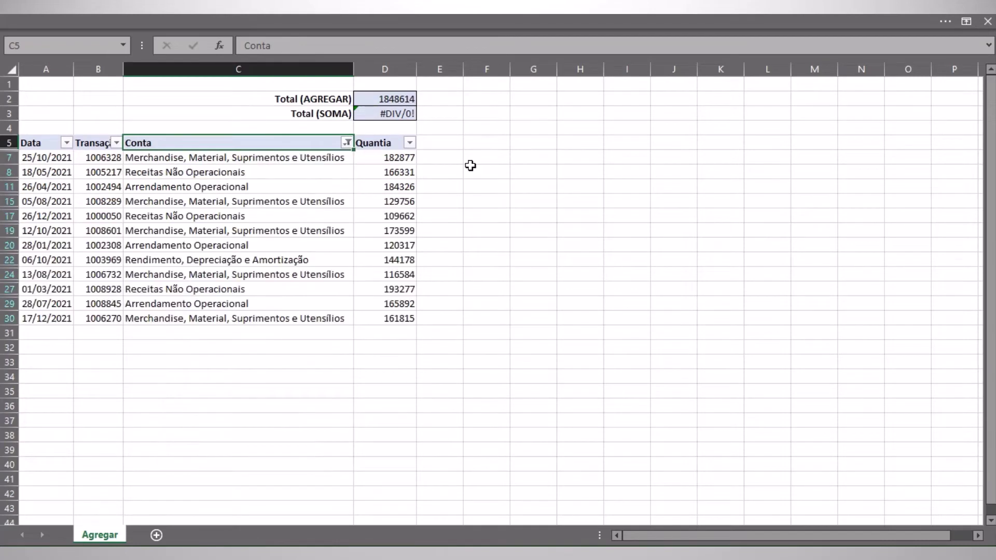
Include Custos de Bens Tangíveis in the Conta filter as well.
key("alt+Down")
key("Tab")
key("Down")
key("Down")
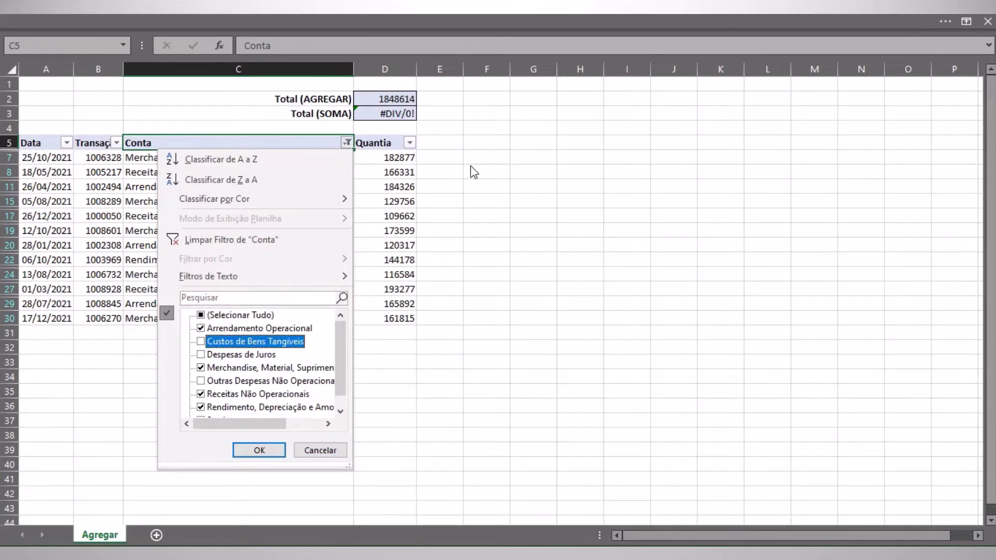
key("Escape")
Show all accounts in the Conta column again and turn off the table's filters.
key("alt+Down")
key("Tab")
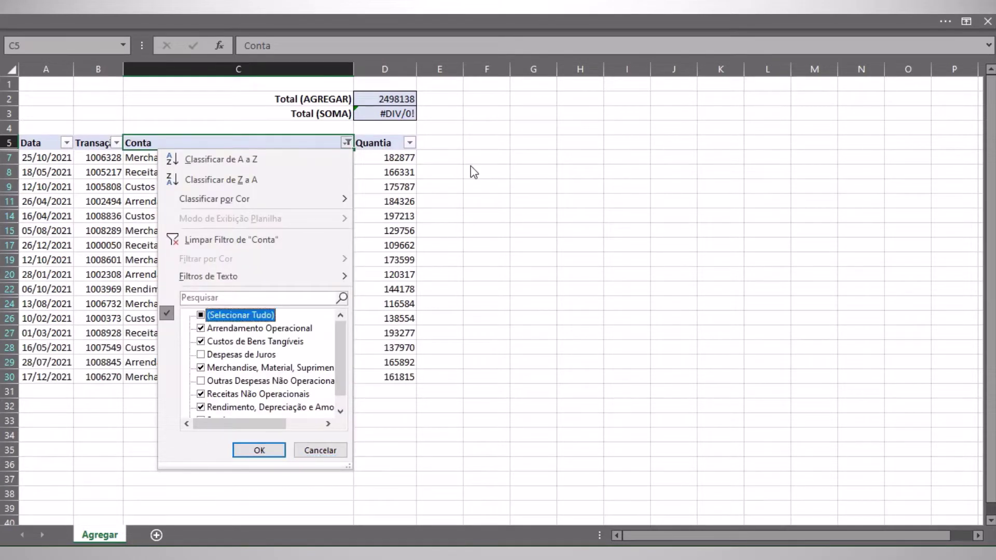
key("Return")
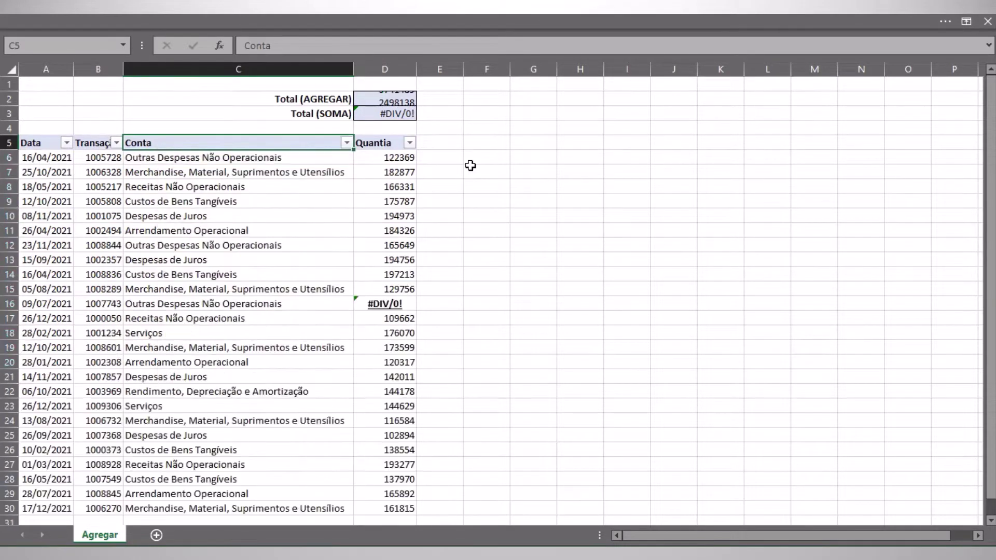
key("ctrl+shift+l")
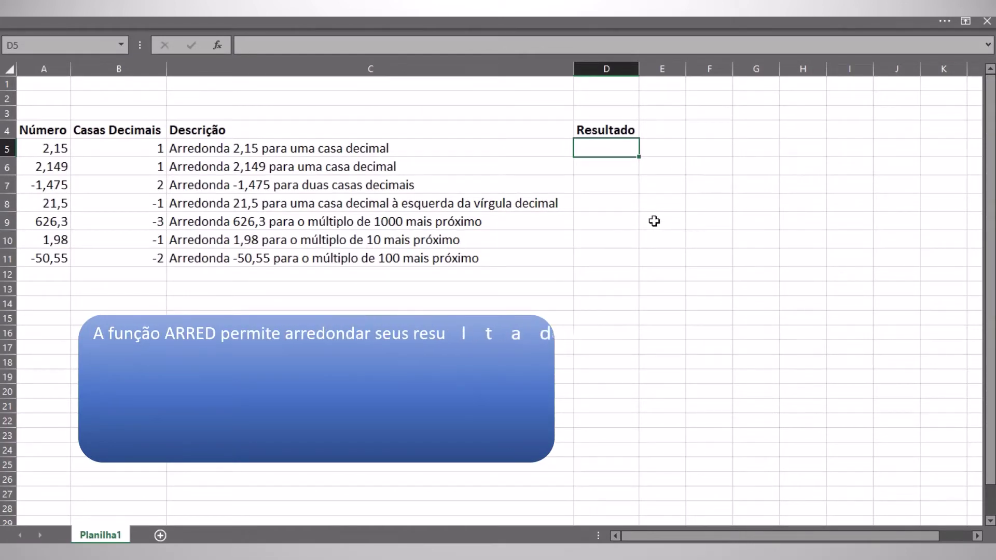
Enter =ARRED(2,15;1) in D5 to round 2,15 to one decimal place.
type("=arr")
key("Tab")
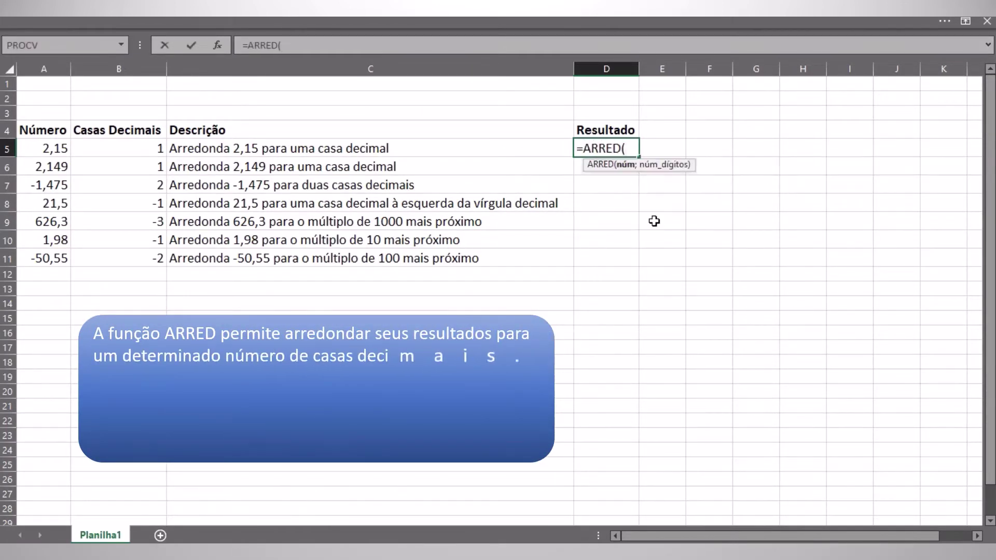
type("2,15;1)")
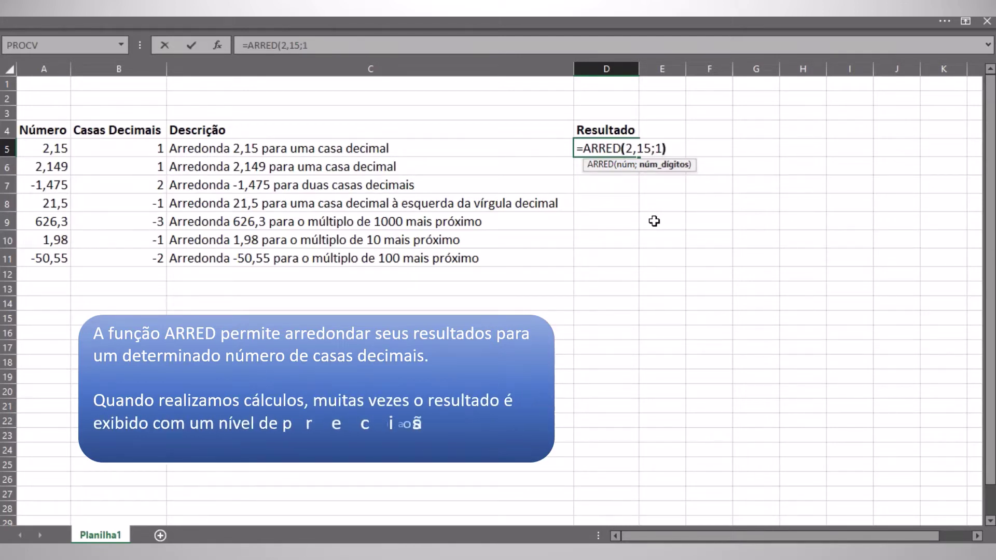
key("Return")
Enter =ARRED(2,149;1) in D6 to round 2,149 to one decimal place.
type("=arred")
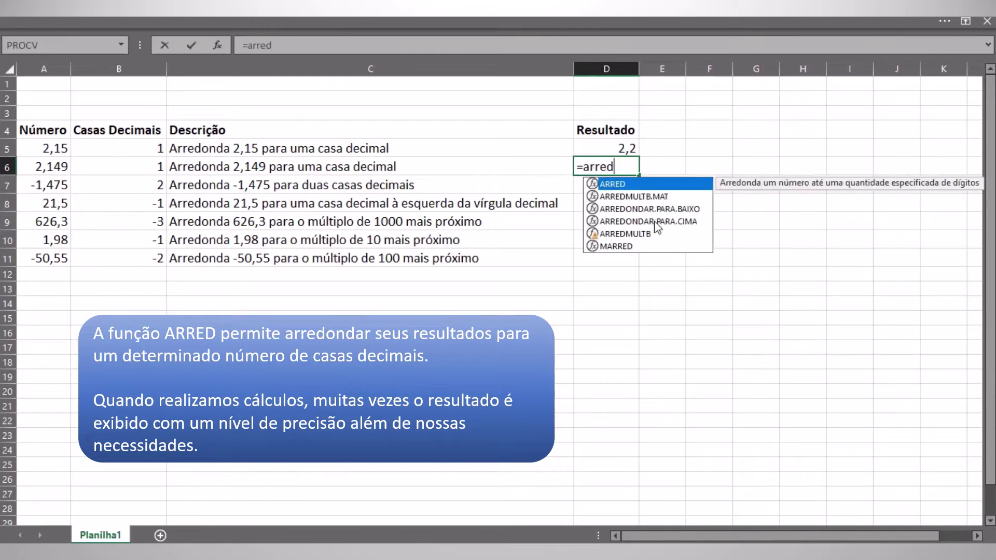
key("Tab")
type("2")
key("BackSpace")
type("2,149")
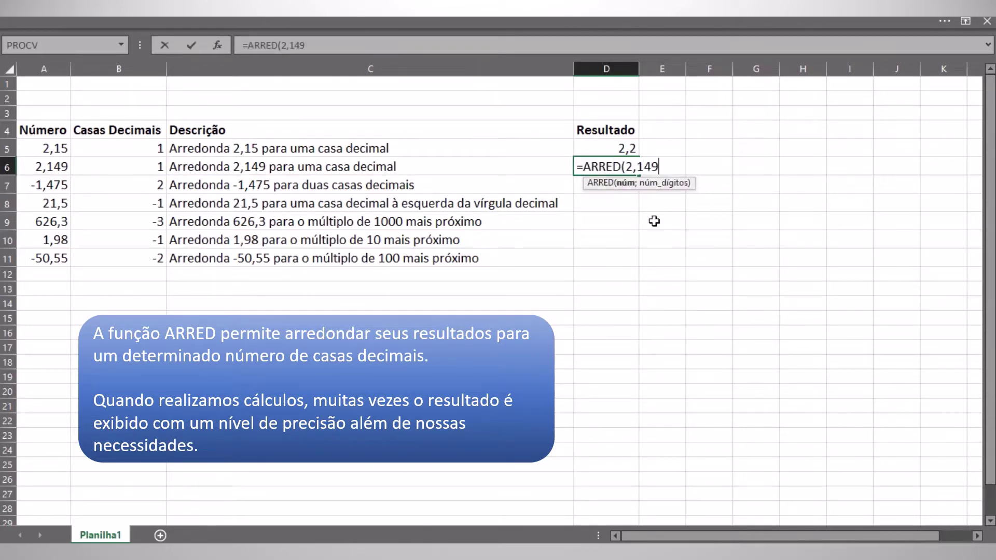
type(";1)")
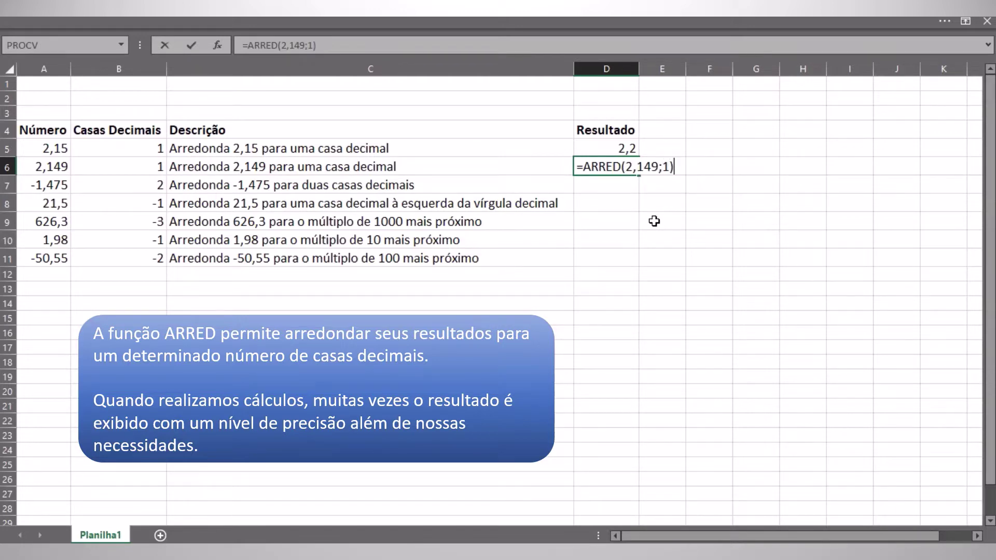
key("Return")
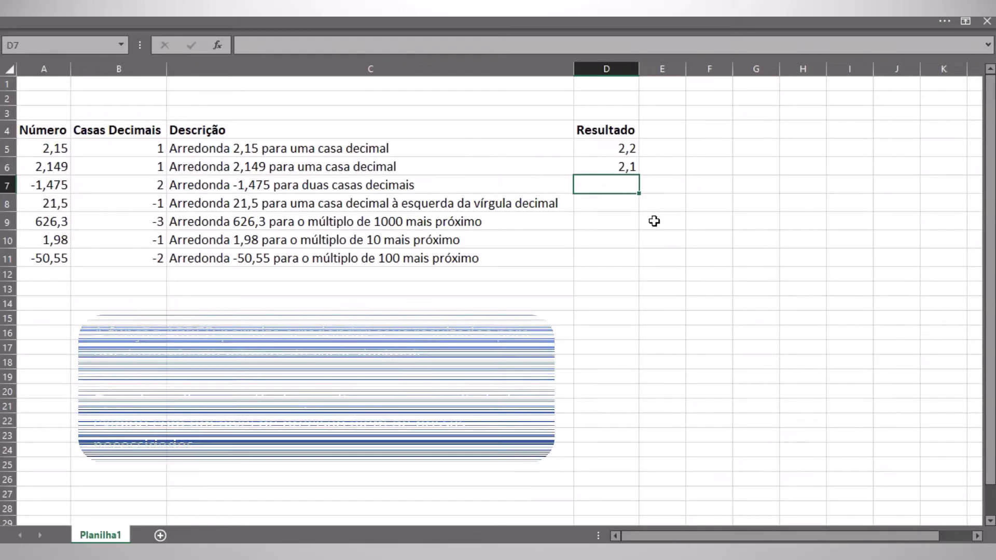
Enter =ARRED(-1,475;2) in D7 to round -1,475 to two decimal places.
type("=arred")
key("Tab")
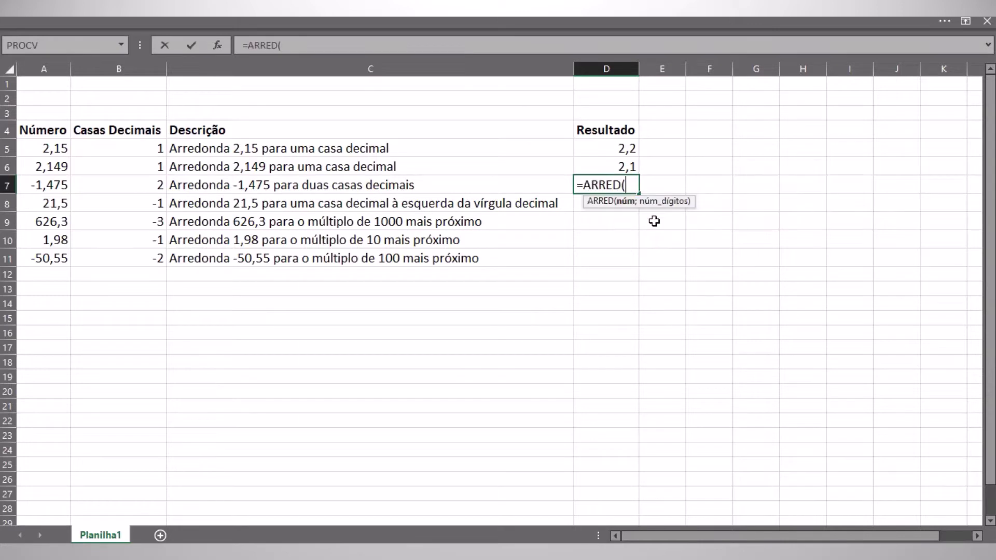
type("-1,475;2)")
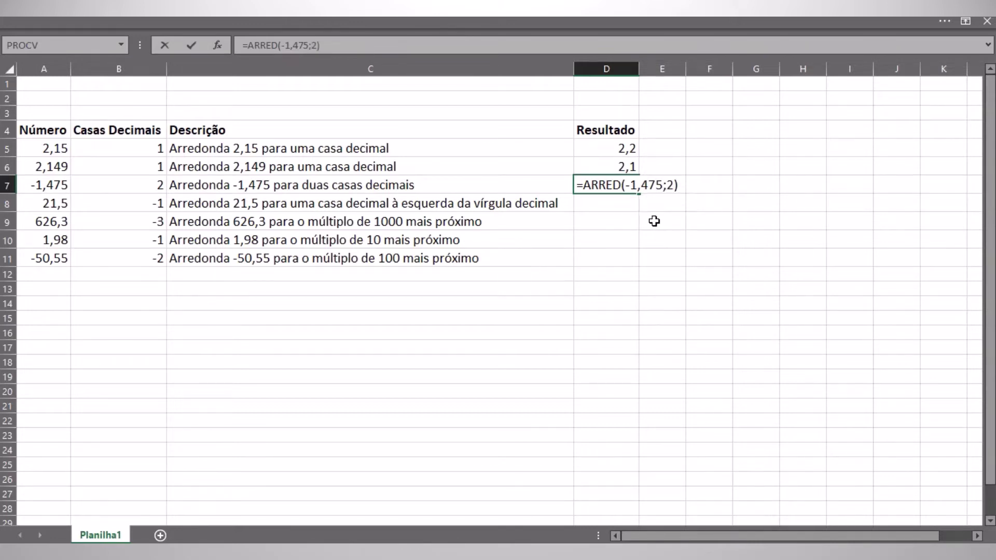
key("Return")
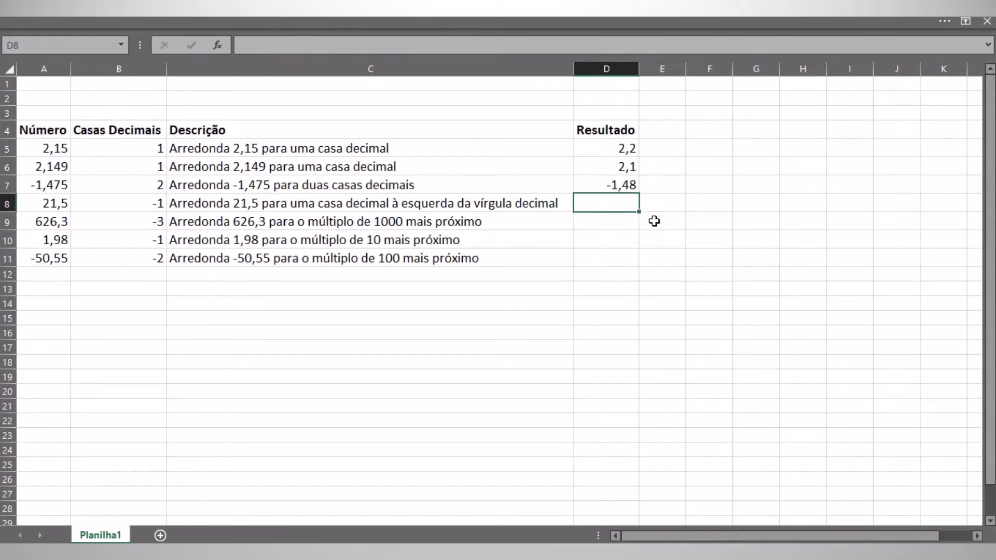
Enter =ARRED(21,5;-1) in D8 to round 21,5 to one place before the decimal comma.
type("=arred")
key("Tab")
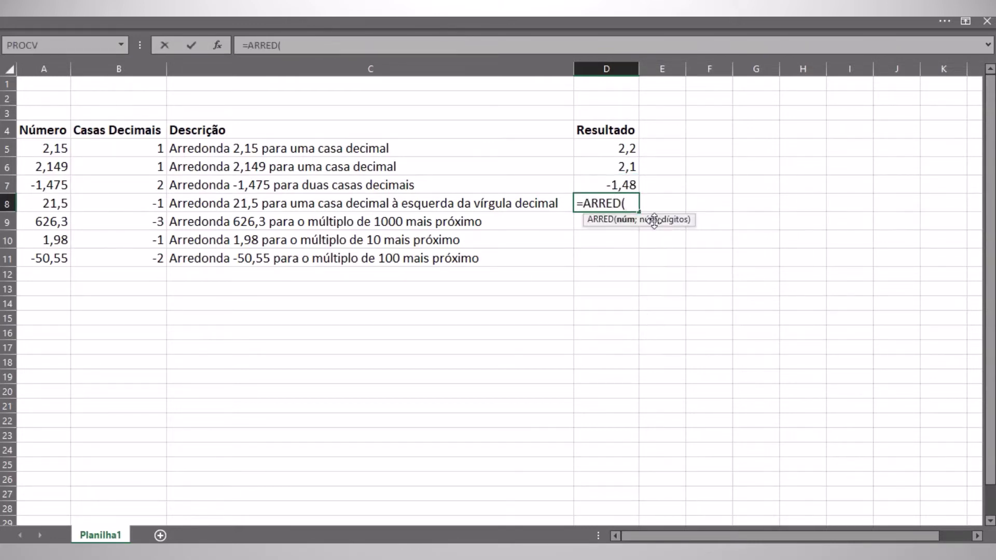
type("21,5;-1")
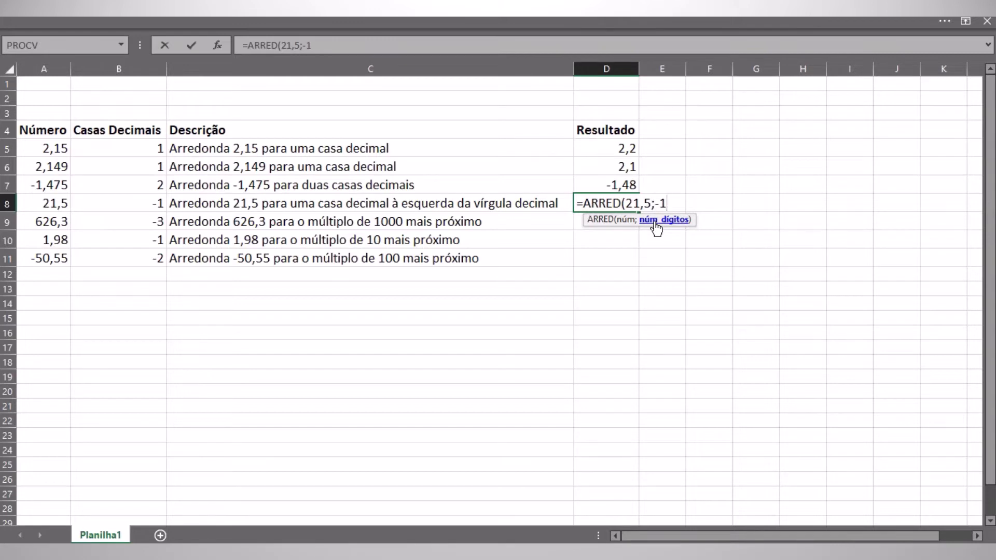
type(")")
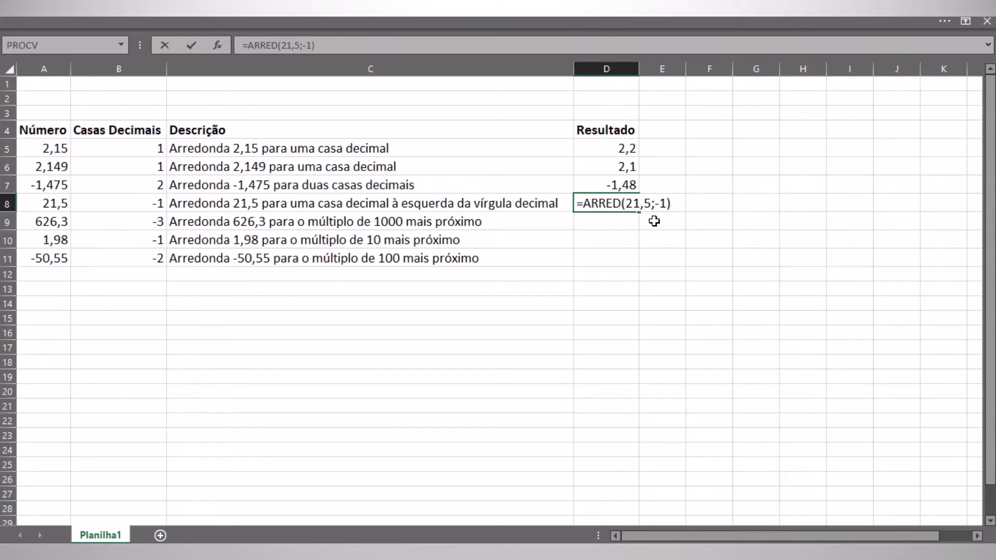
key("Return")
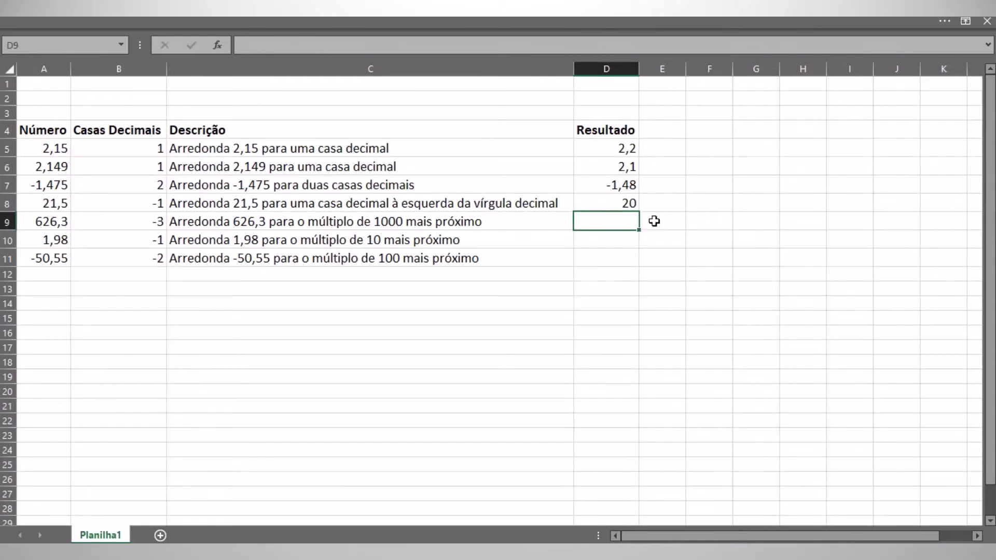
Enter =ARRED(626,3;-3) in D9 to round 626,3 to the nearest multiple of 1000.
type("=arred")
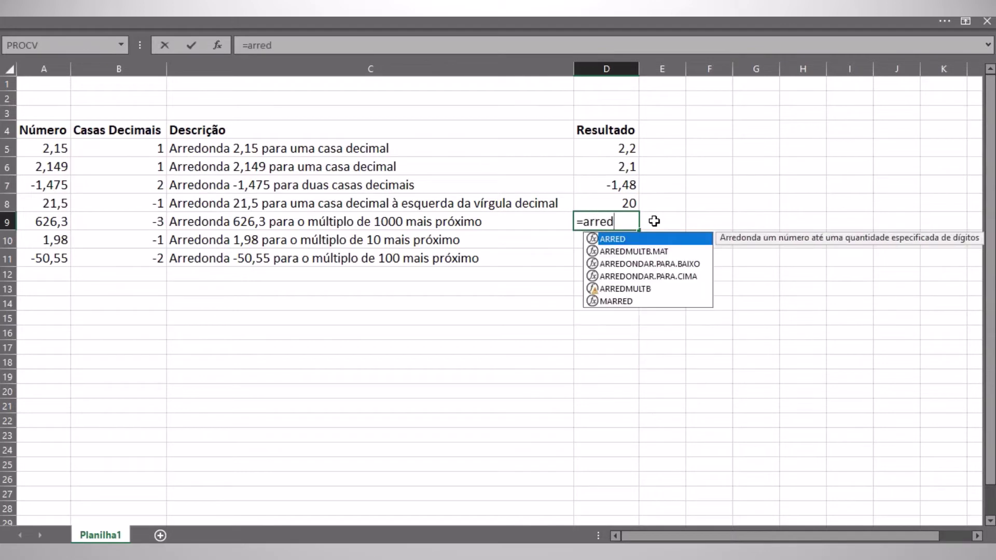
key("Tab")
type("626,3")
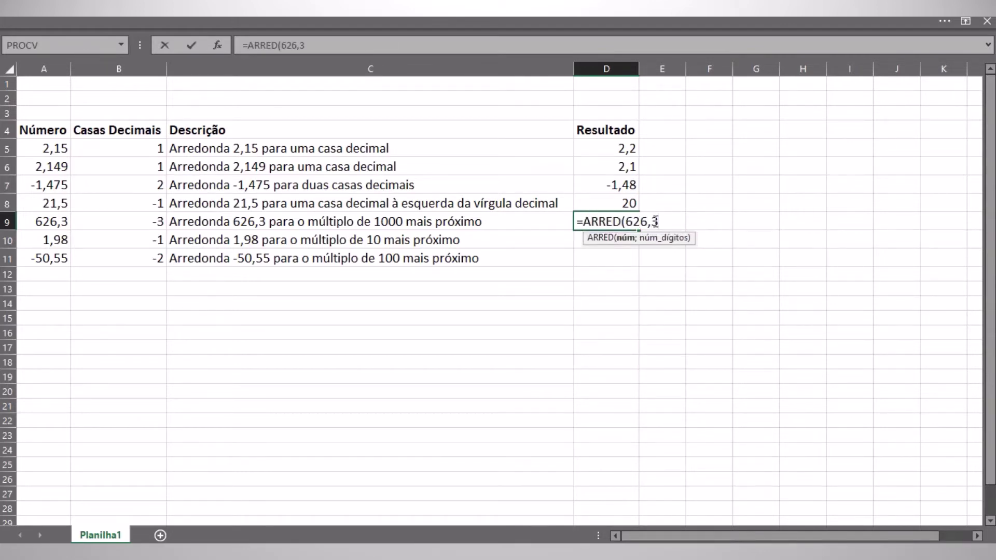
type(";-3")
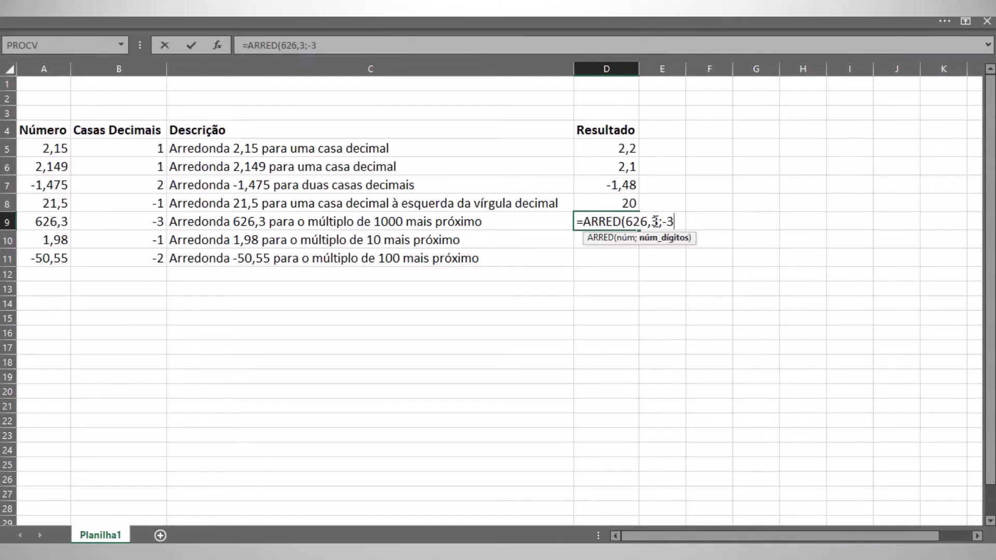
type(")")
key("Return")
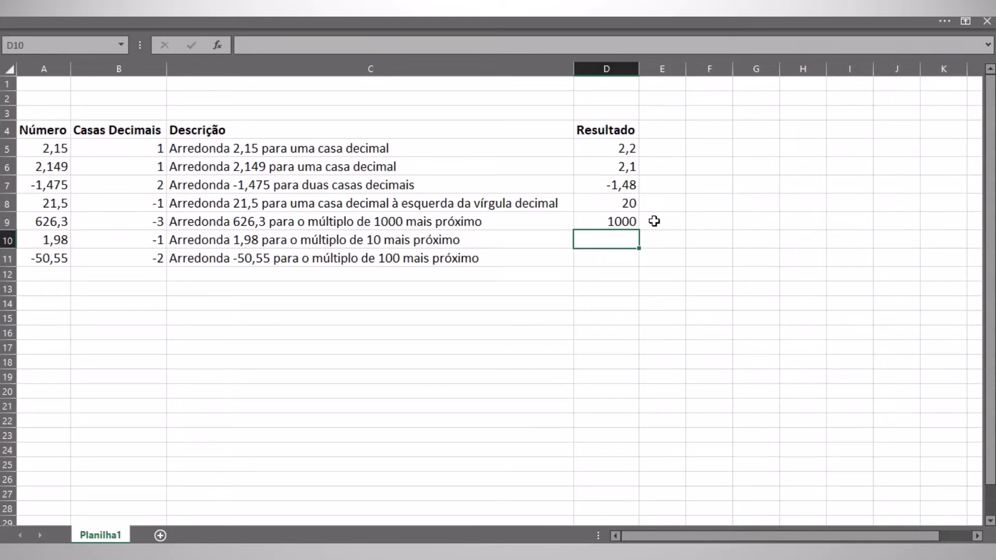
Enter =ARRED(1,98;-1) in D10 to round 1,98 to the nearest multiple of 10.
type("=arred")
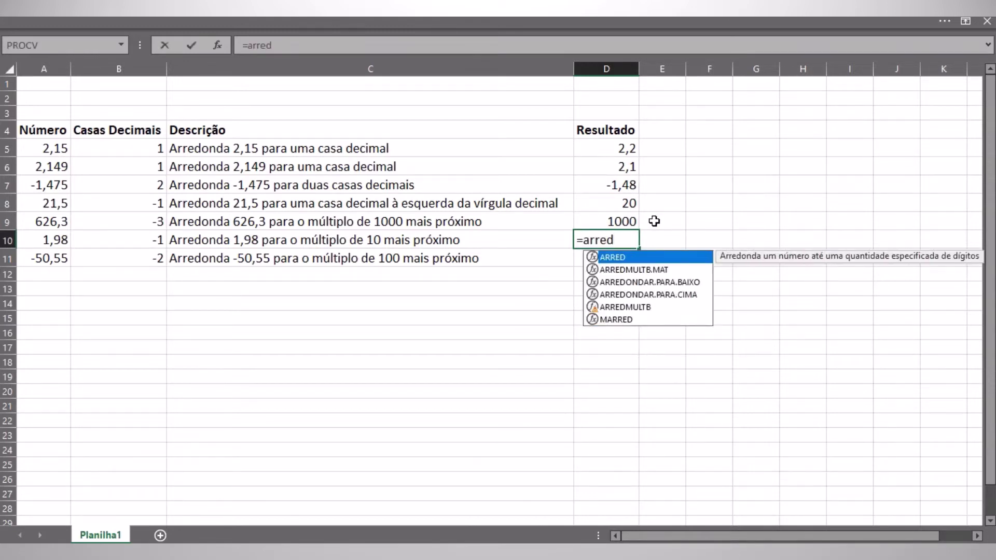
key("Tab")
type("1,98;")
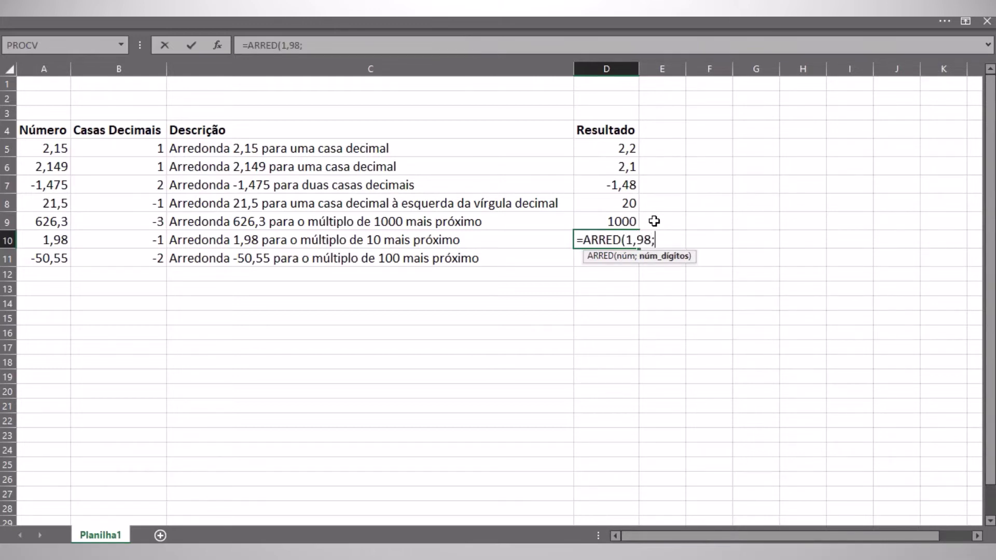
type("-1)")
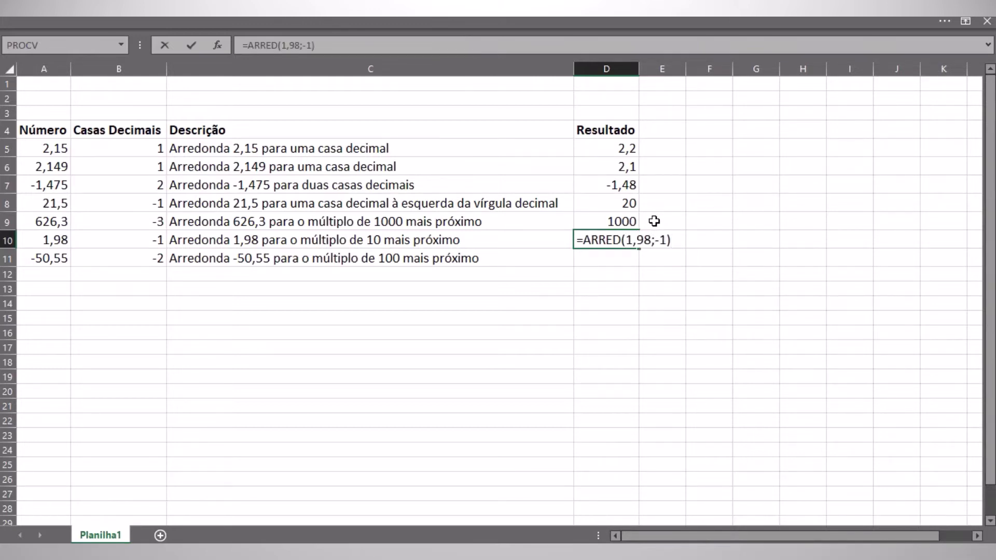
key("Return")
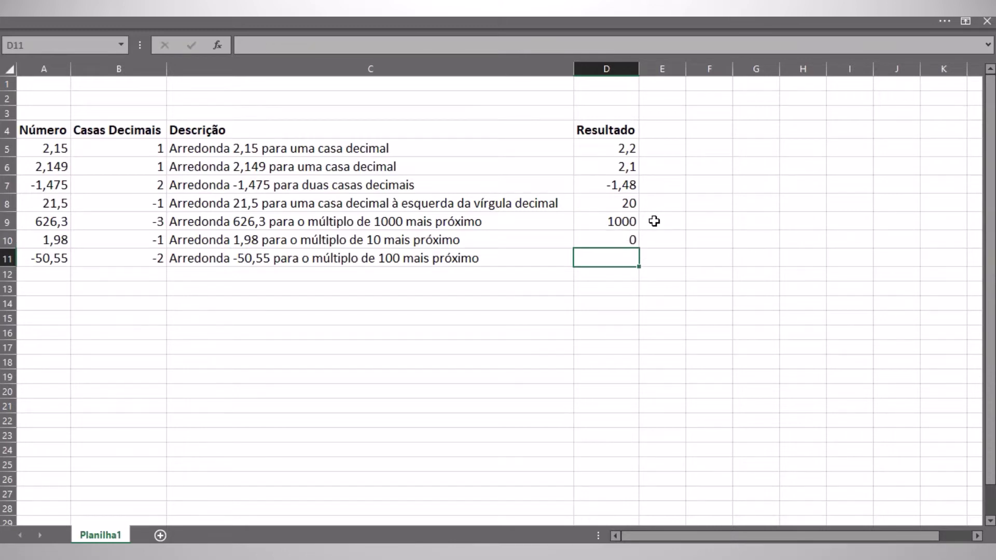
Enter =ARRED(-50,55;-2) in D11 to round -50,55 to the nearest multiple of 100.
type("=arred")
key("Tab")
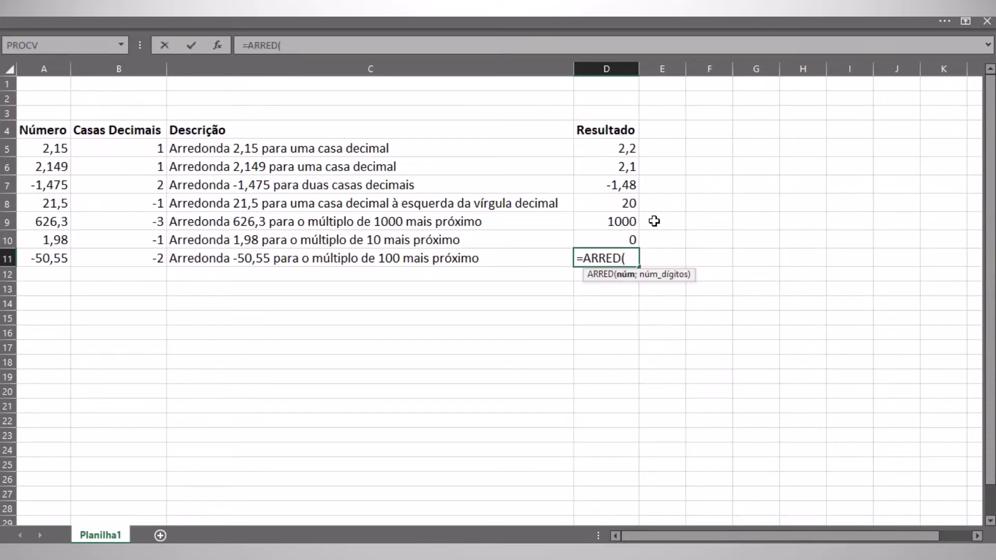
type("-50,55;")
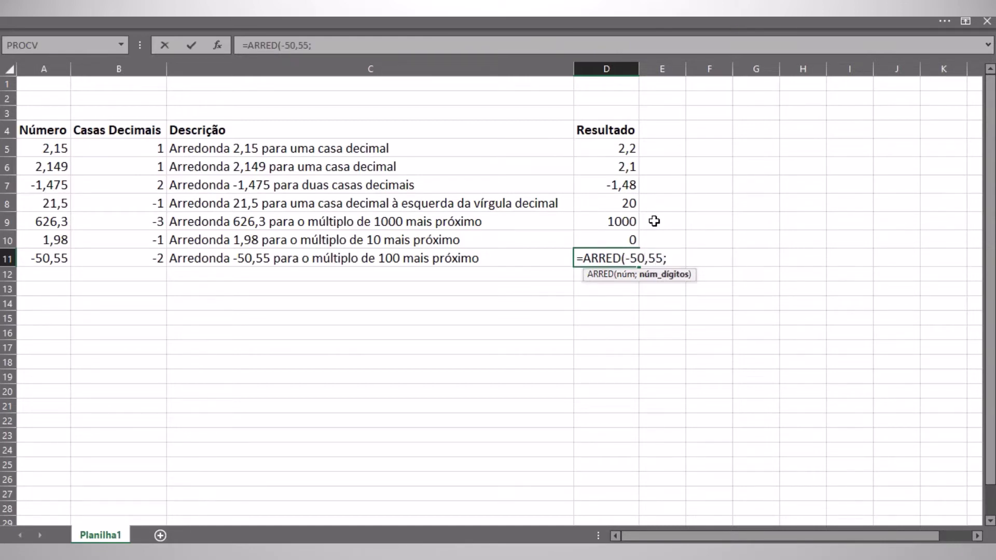
type("-2)")
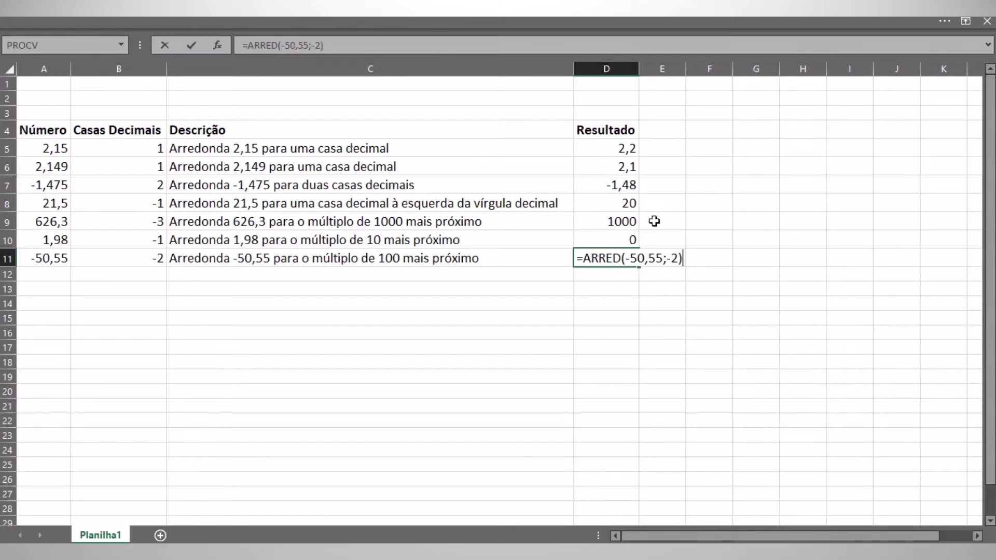
key("ctrl+Return")
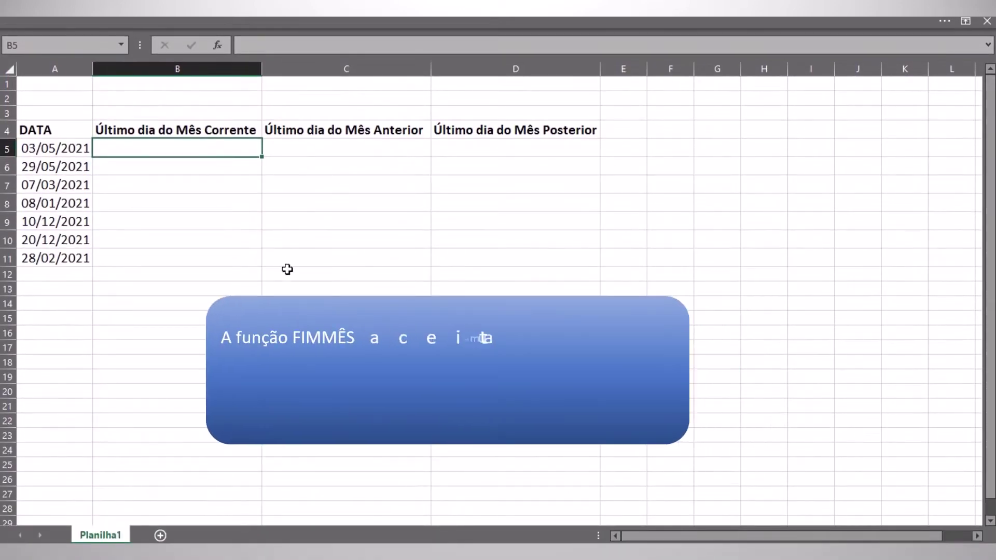
Enter =FIMMÊS(A5;0) in B5 for the current month's last day and fill it down to B11.
type("=fimm")
key("Tab")
key("Left")
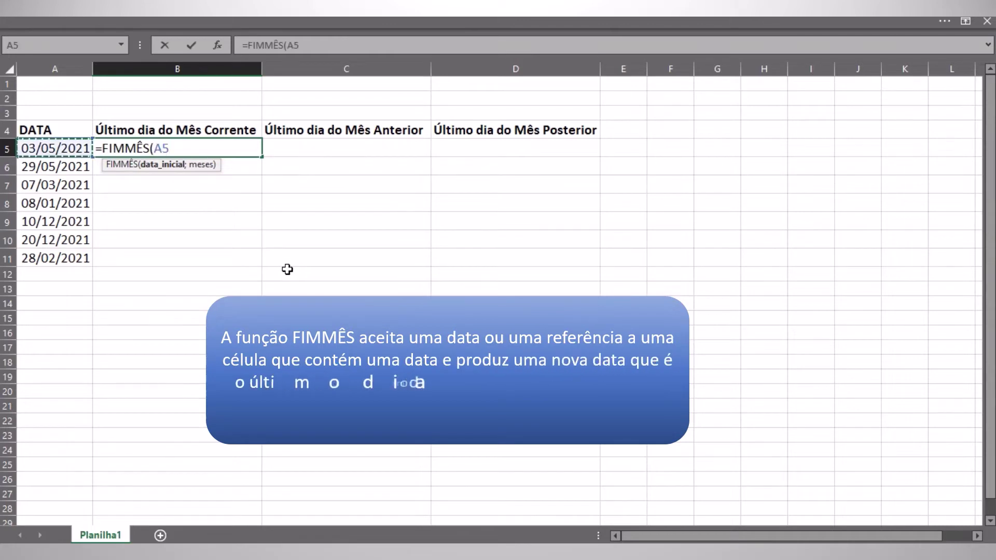
type(";0)")
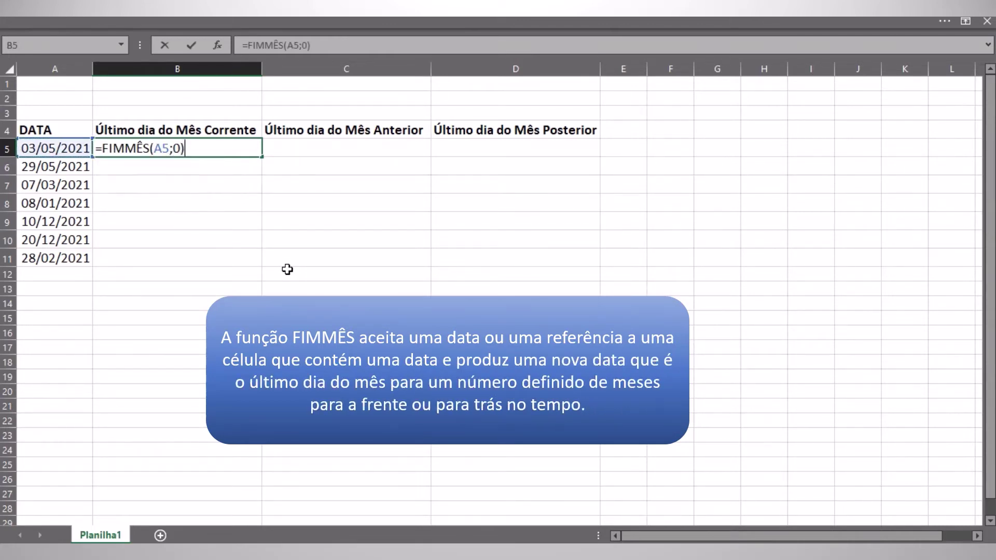
key("ctrl+Return")
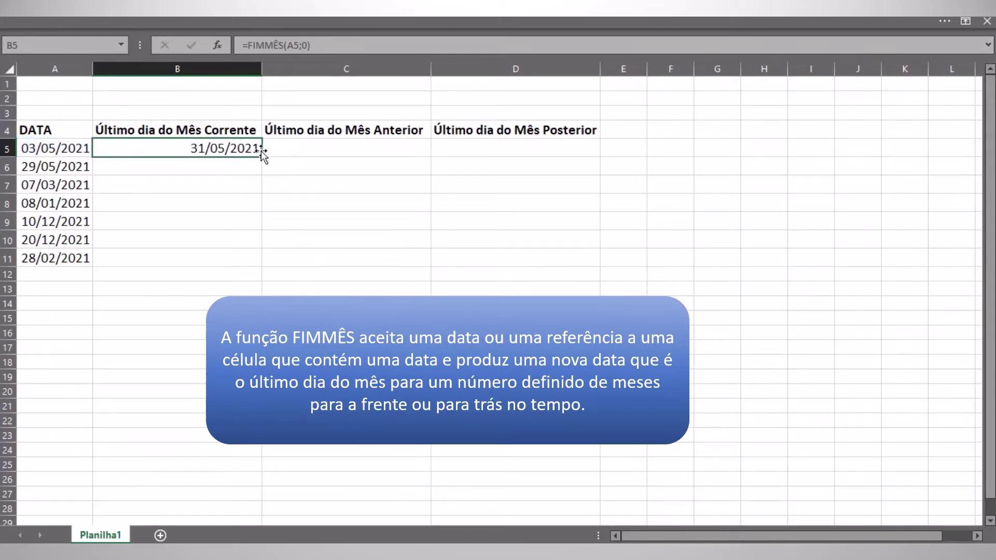
double_click(262, 157)
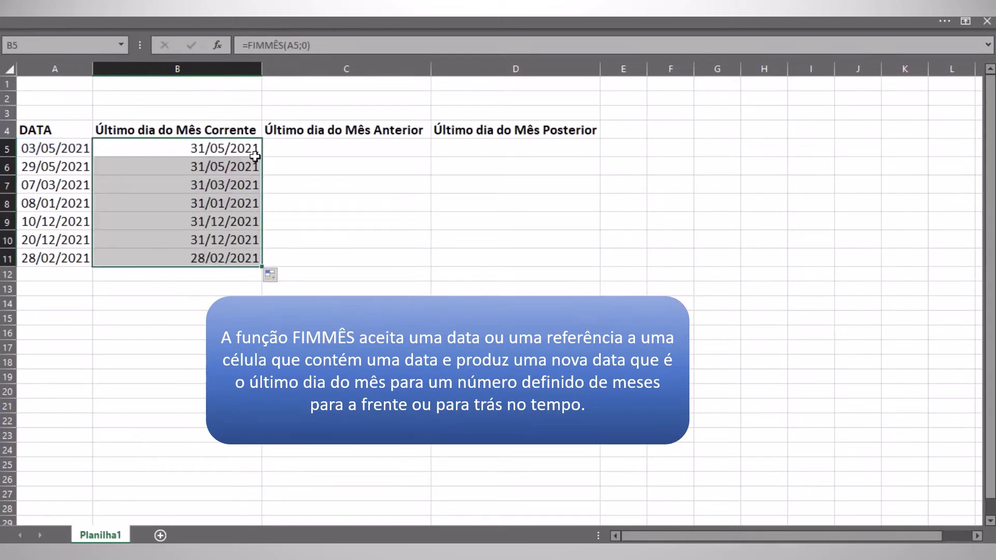
Enter =FIMMÊS(A5;-1) in C5 for the previous month's last day and fill it down to C11.
left_click(316, 147)
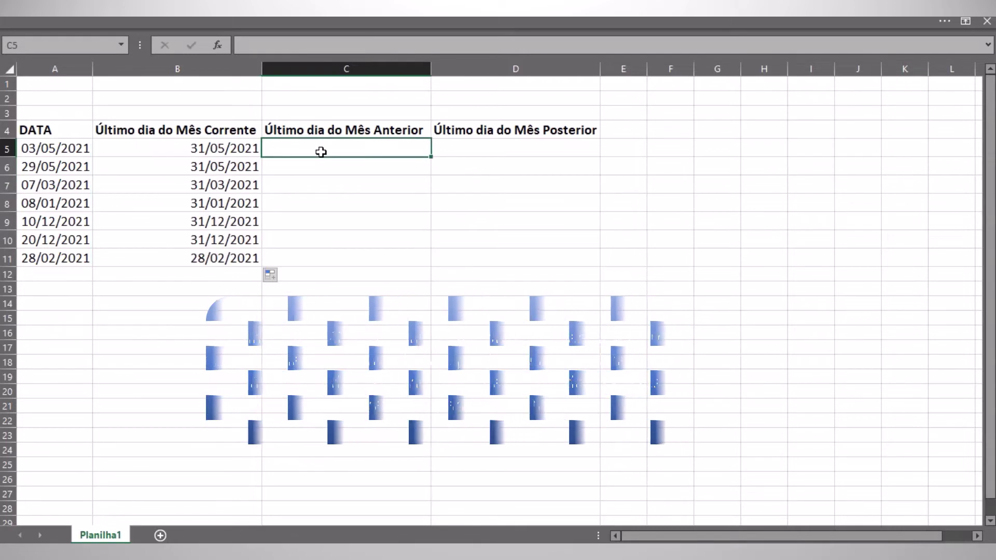
type("=fimm")
key("Tab")
key("Left")
key("Left")
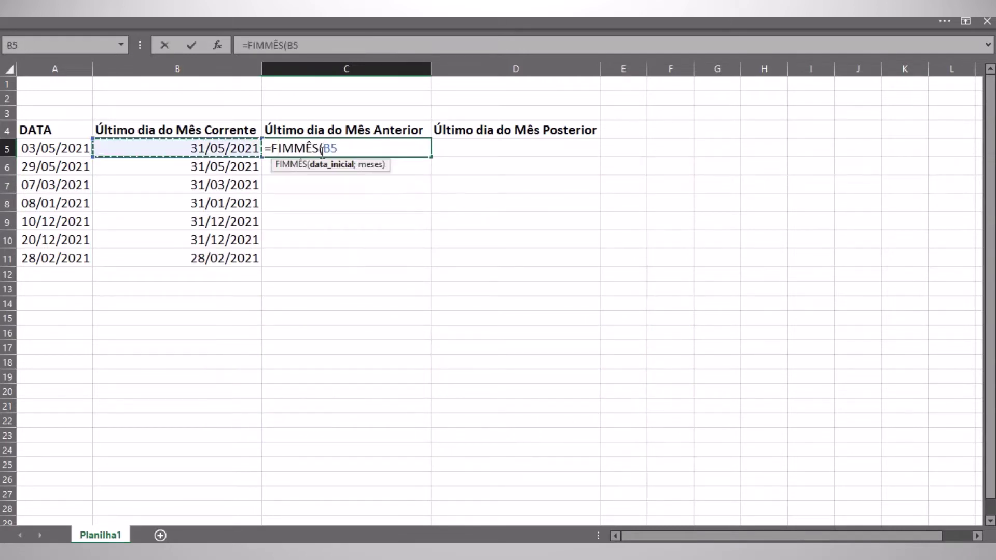
type(";")
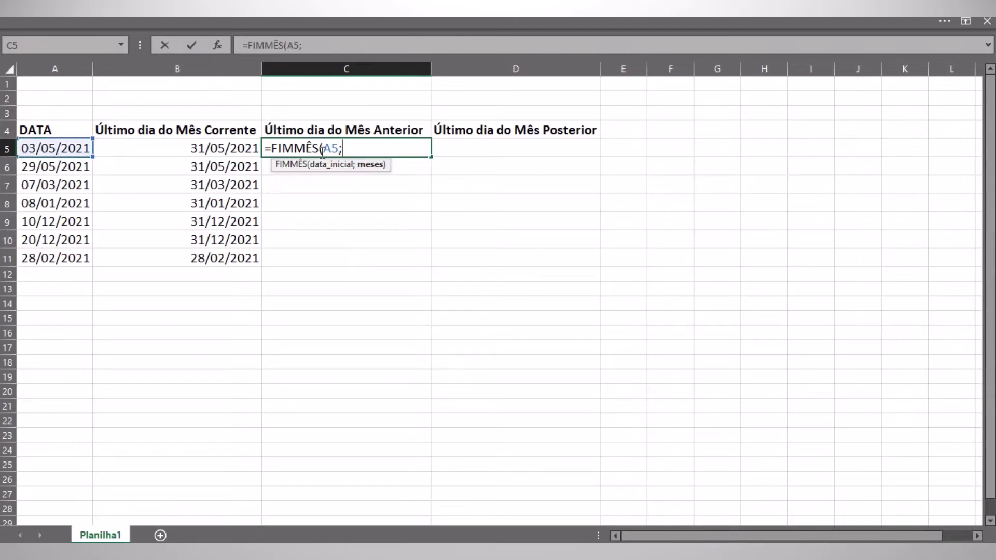
type("-1)")
key("Return")
left_click(321, 152)
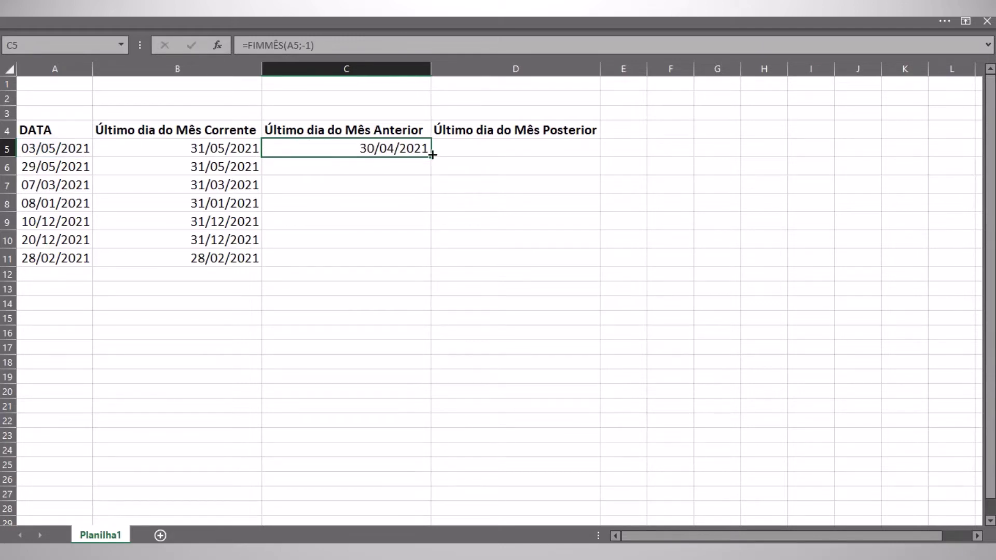
double_click(432, 156)
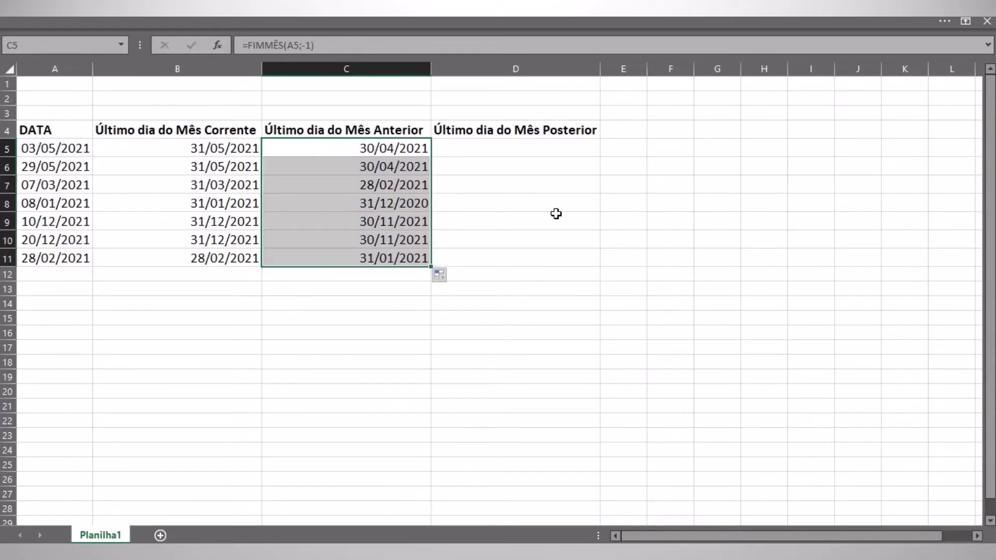
Enter =FIMMÊS(A5;1) in D5 for the following month's last day and fill it down to D11.
left_click(521, 151)
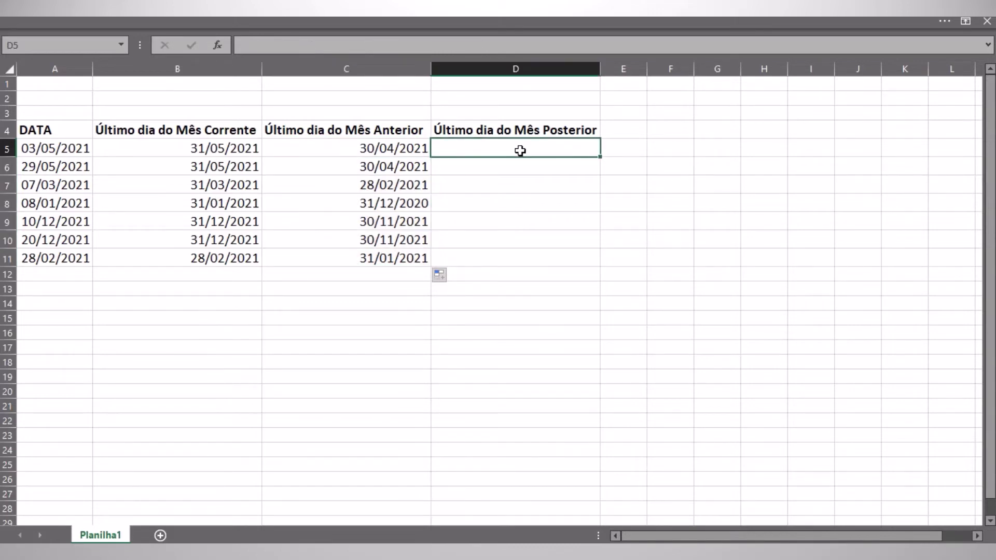
type("=fimm")
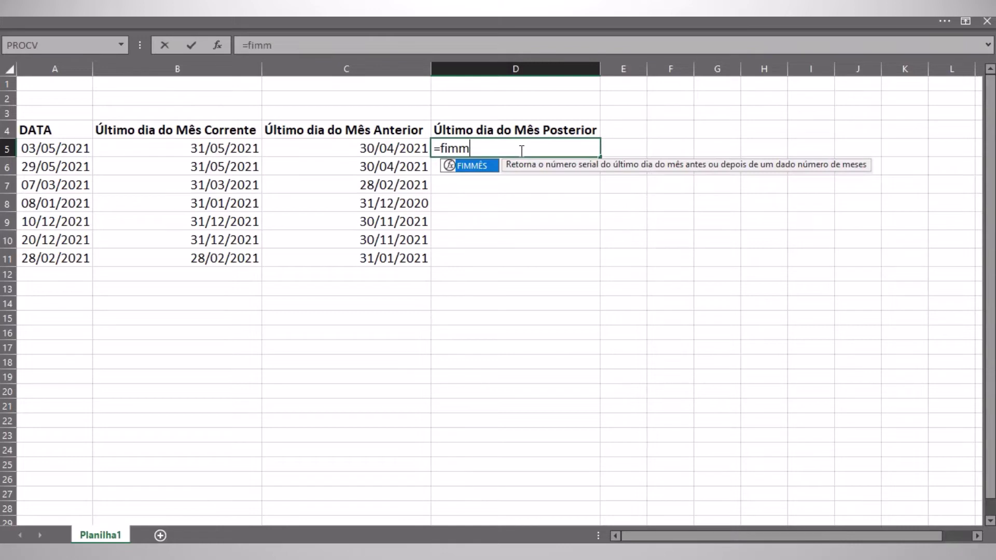
key("Tab")
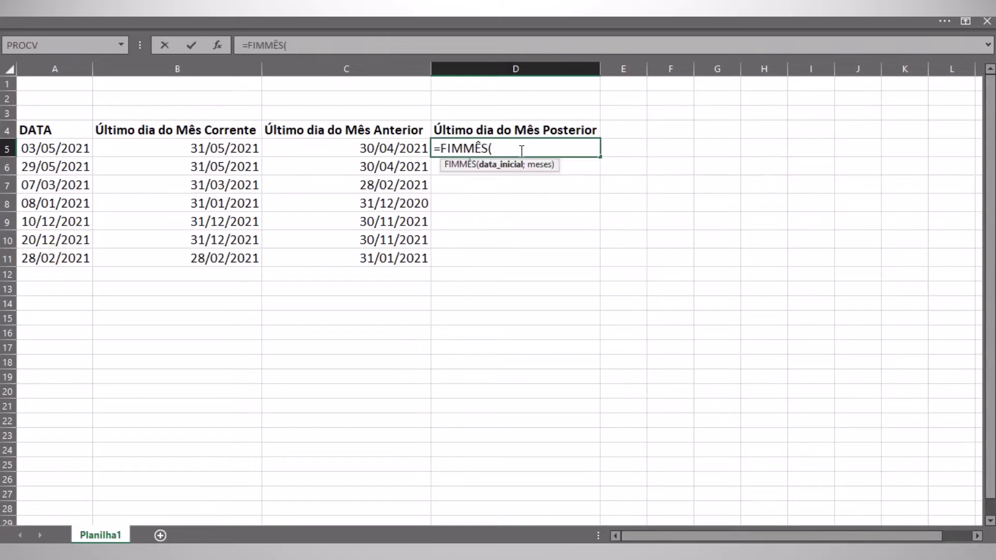
key("Left")
key("Left")
key("Left")
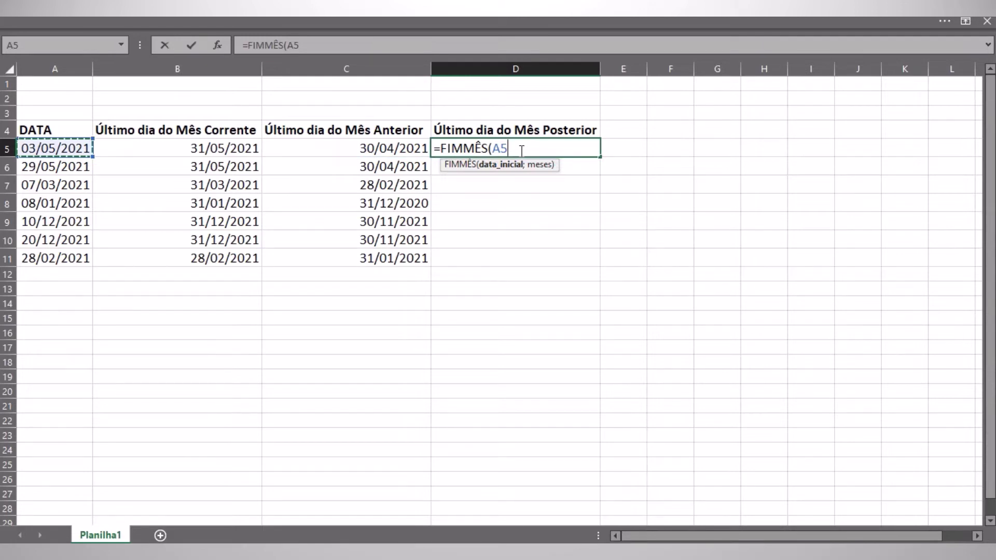
type(";1)")
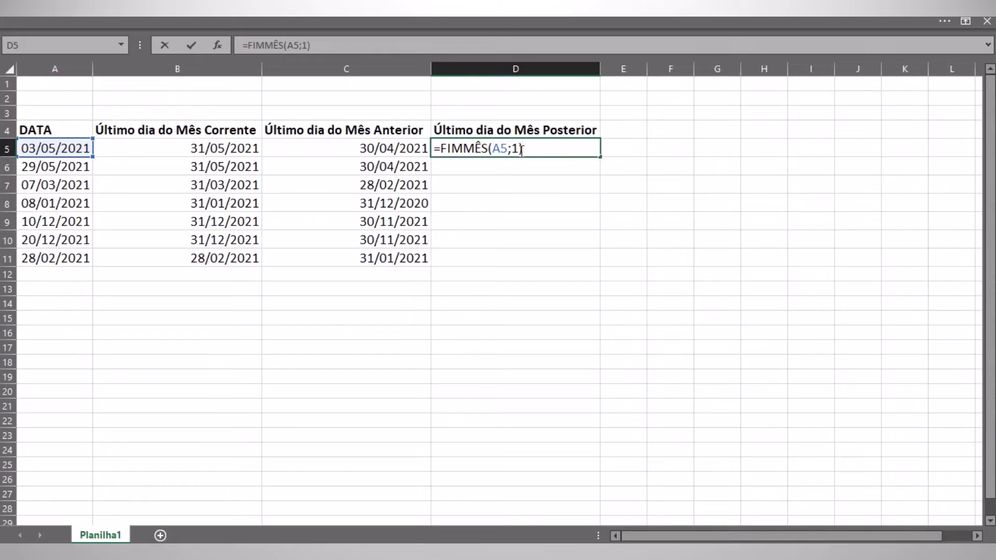
key("ctrl+Return")
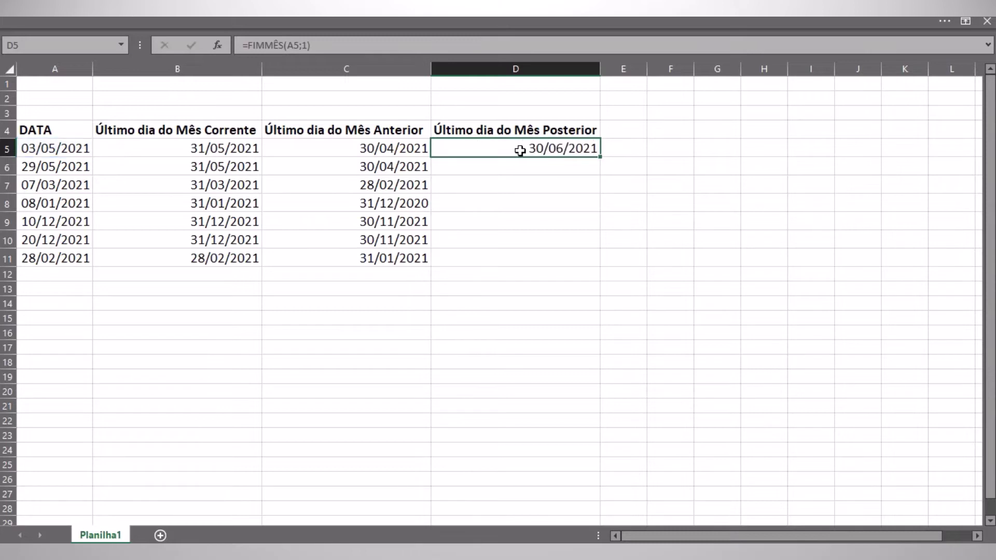
double_click(601, 158)
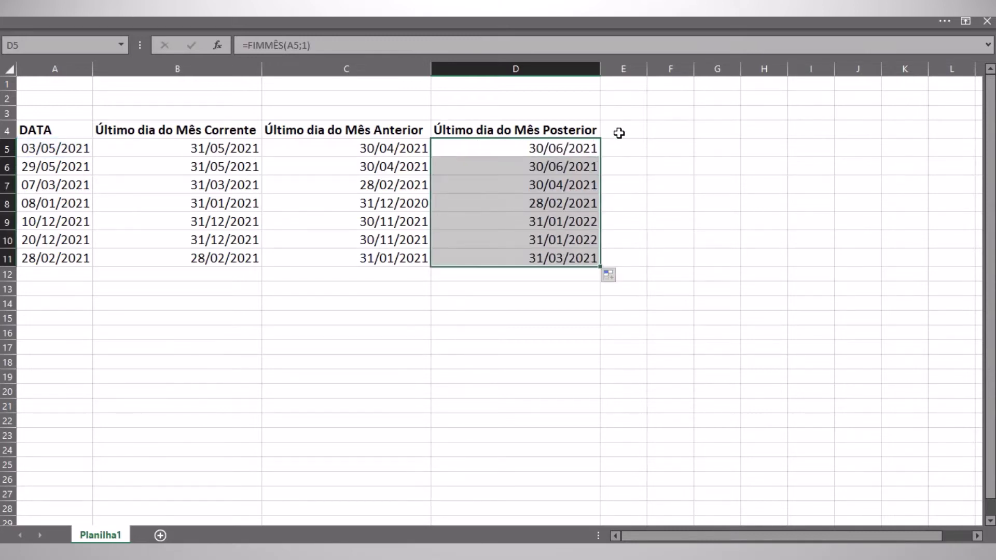
Copy the header cell D4 and paste only its column width onto column E.
left_click(576, 130)
key("ctrl+c")
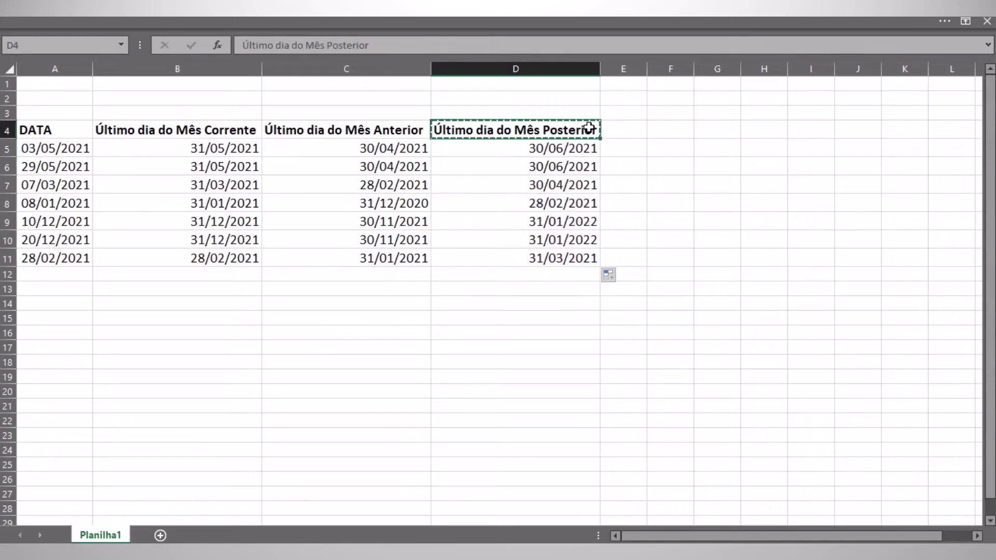
left_click(625, 129)
right_click(623, 135)
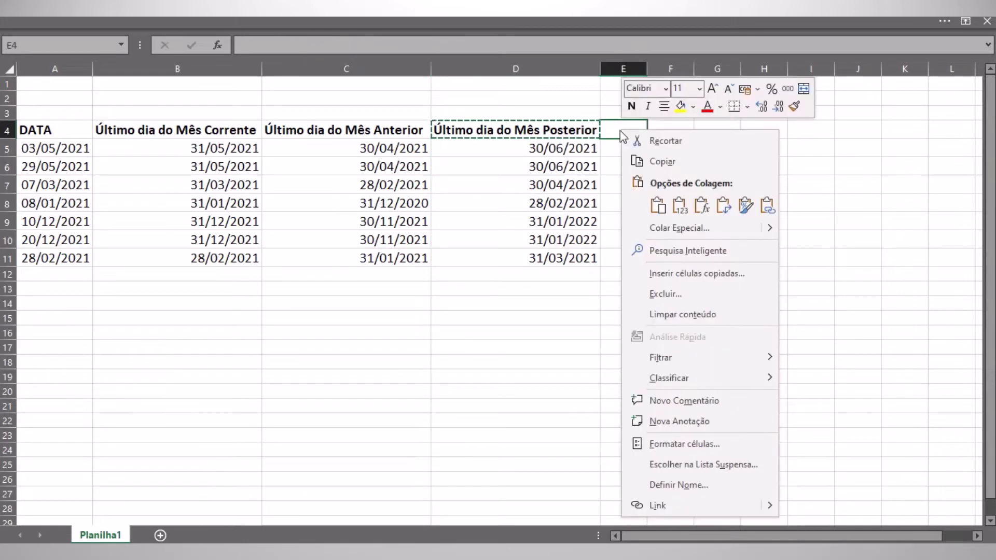
left_click(685, 228)
left_click(717, 171)
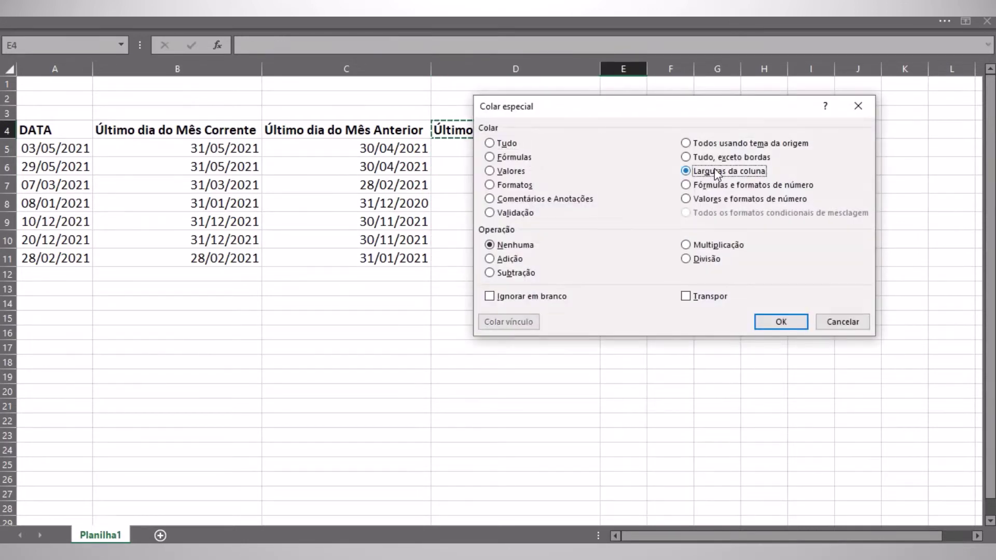
left_click(799, 321)
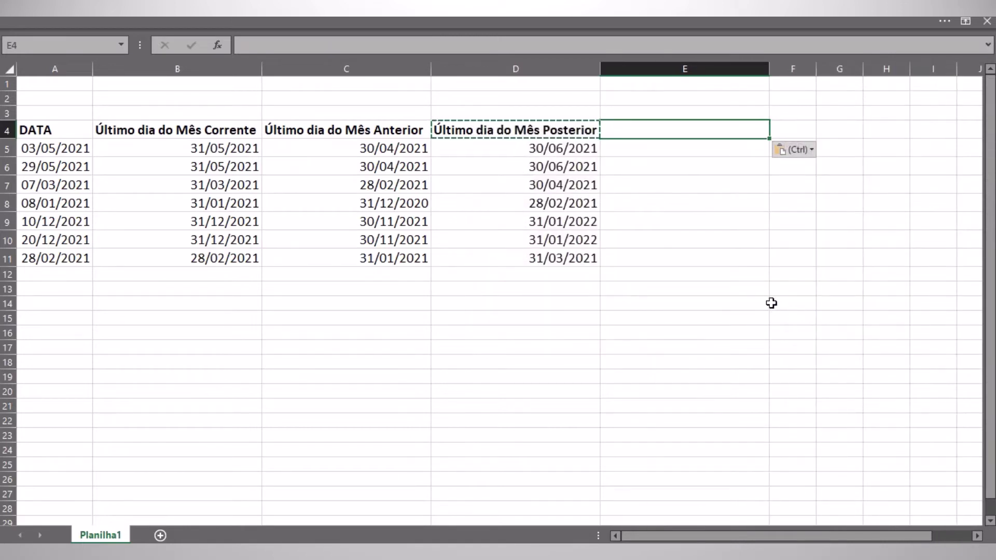
Paste D4's formatting onto E4 and enter the header "Segundo Mês Subsequente" there.
right_click(771, 303)
key("f")
key("f")
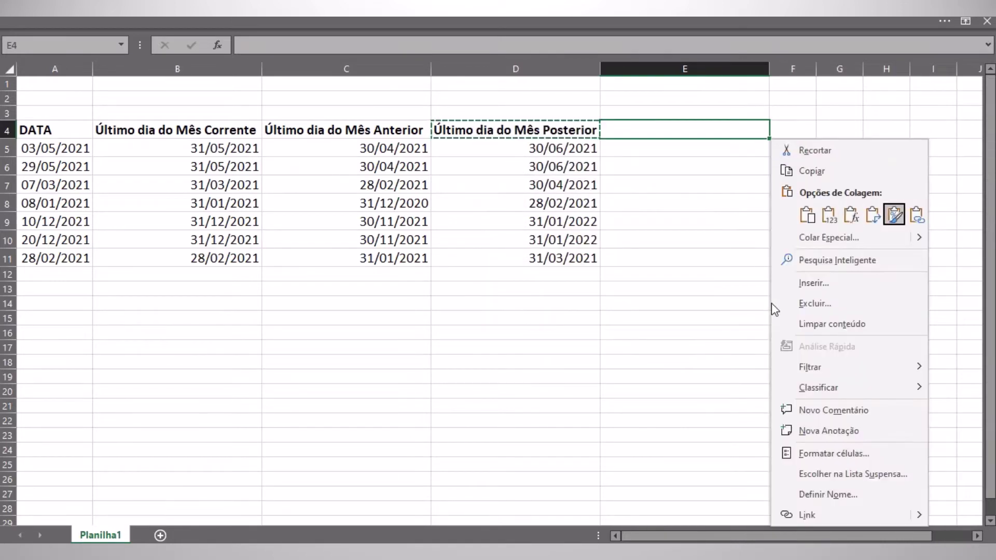
key("Return")
key("F2")
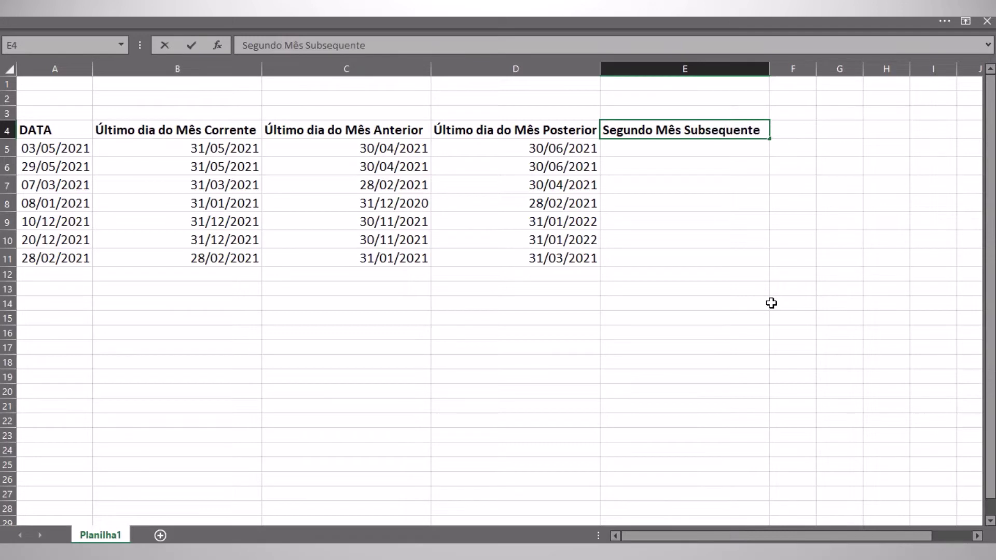
key("Return")
Enter =FIMMÊS(A5;2) in E5 to get the last day of the second following month.
type("=fimm")
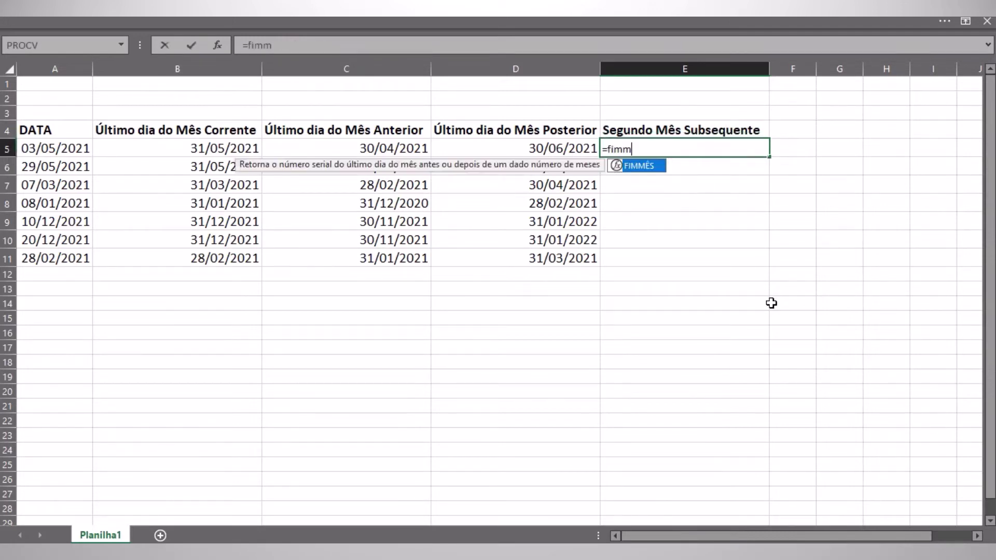
key("Tab")
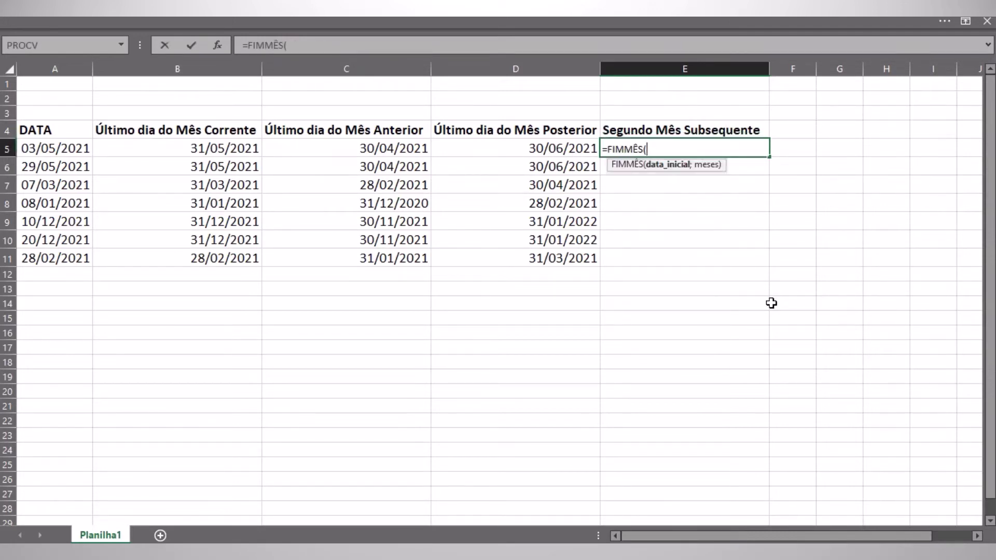
key("Left")
key("Left")
key("Left")
key("Left")
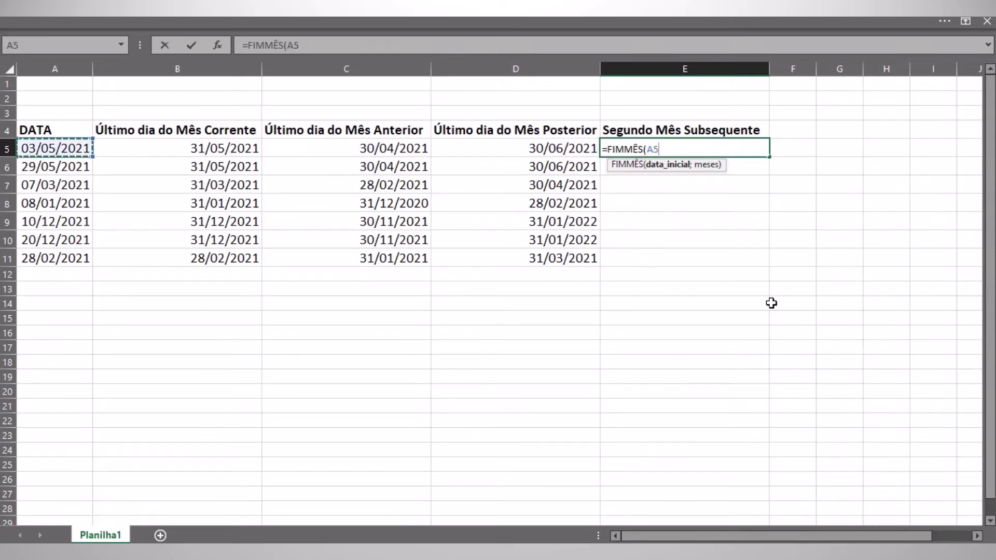
type(";2")
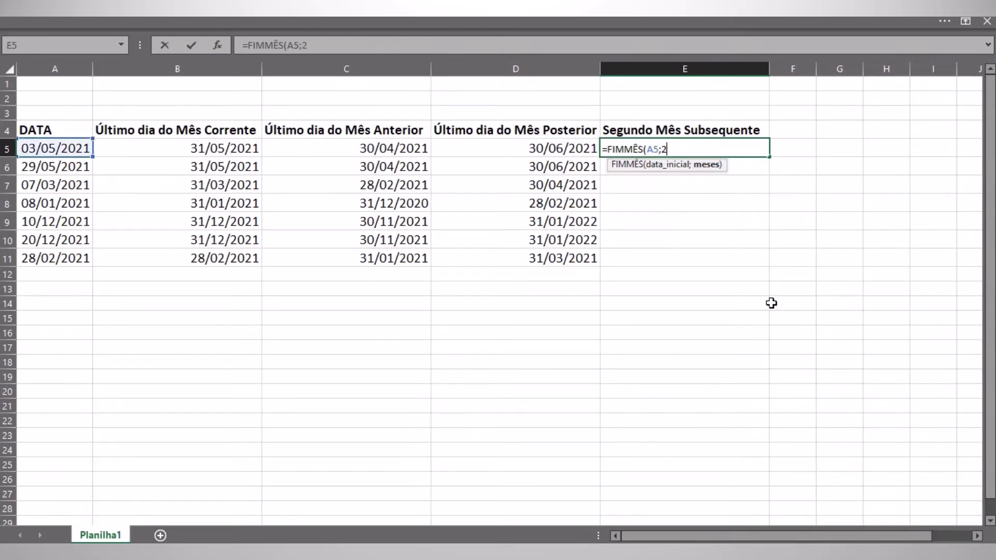
type(")")
key("ctrl+Return")
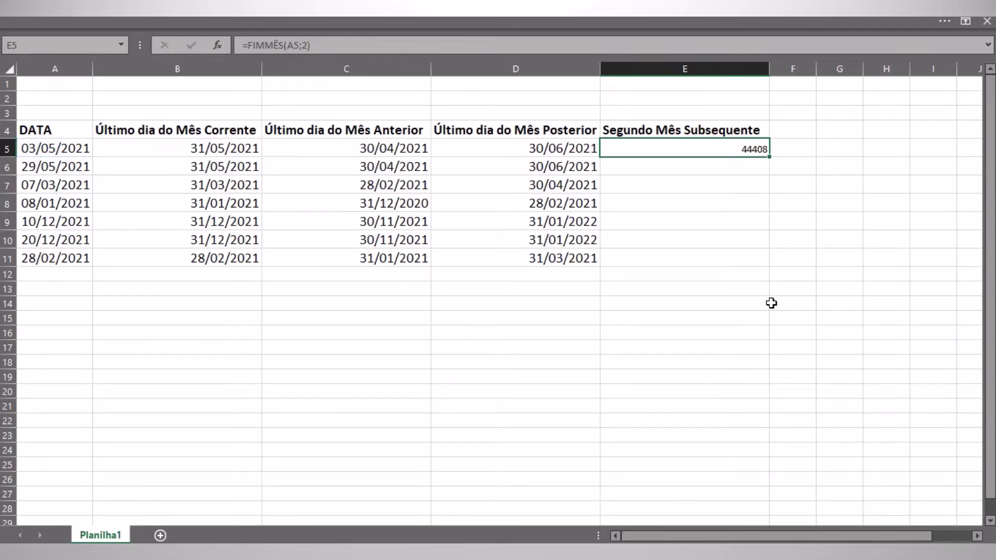
Paste only D5's formatting onto E5 and fill the FIMMÊS formula down to E11.
key("Left")
key("ctrl+c")
key("Right")
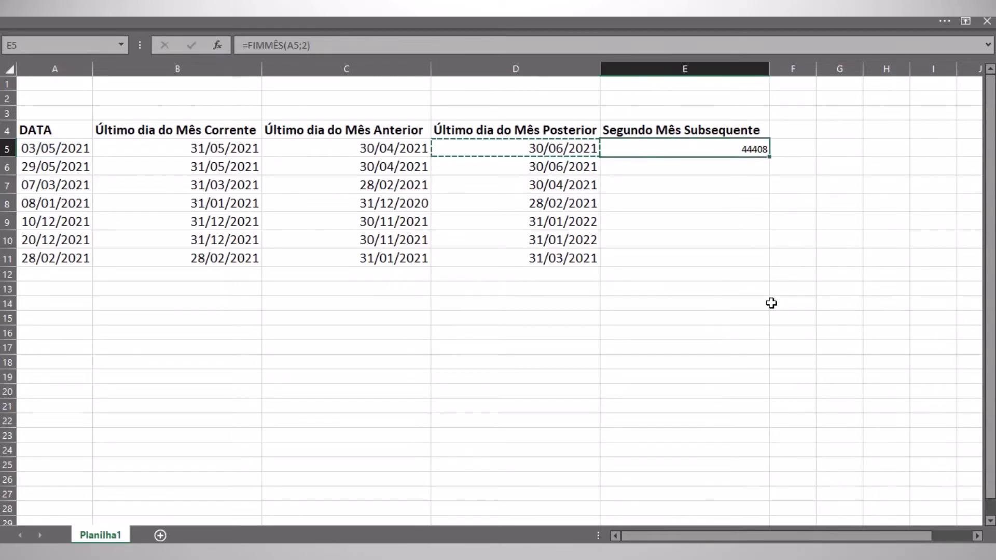
key("shift+F10")
key("r")
key("Return")
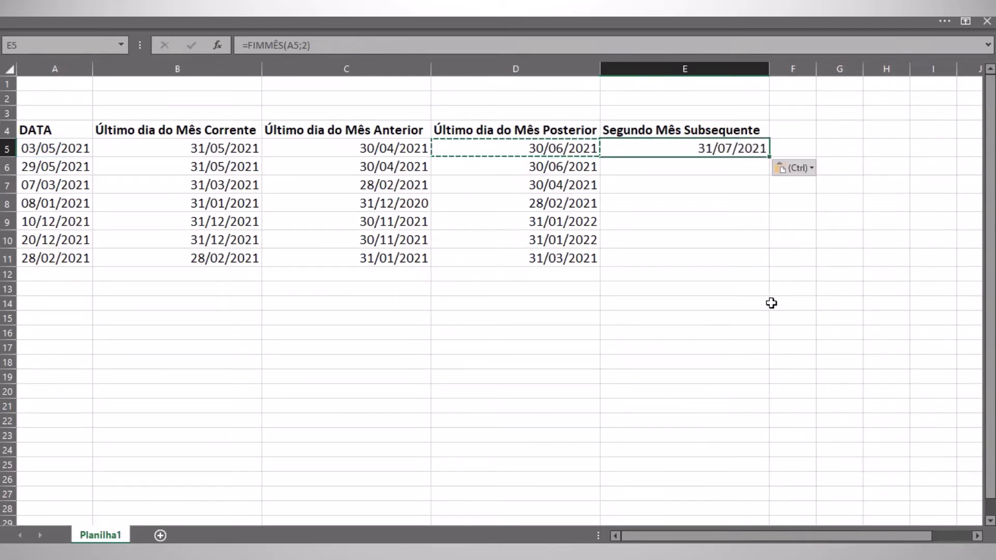
double_click(769, 156)
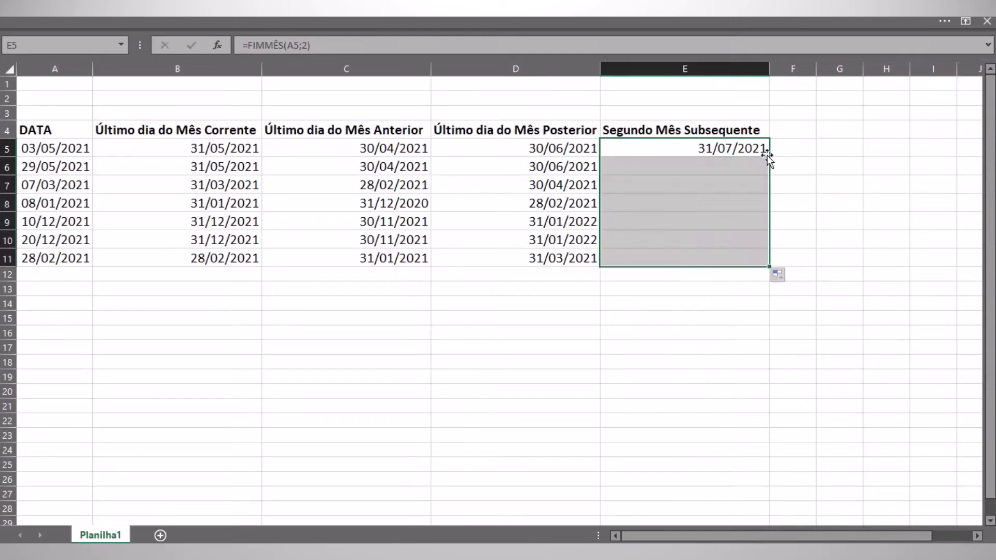
left_click(786, 135)
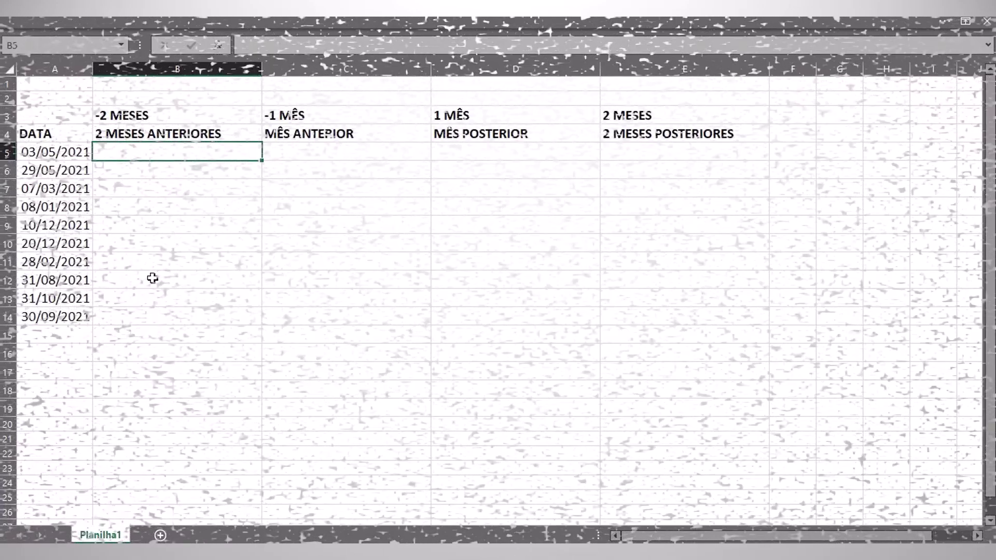
Enter =DATAM(A5;-2) in B5 for the date two months earlier and fill it down to B14.
type("=DATA")
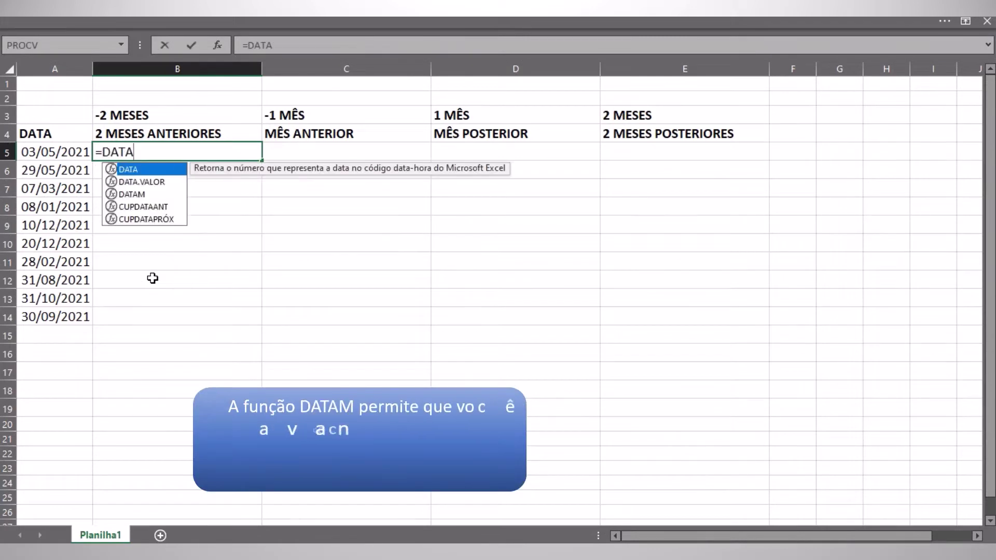
key("Down")
key("Down")
key("Tab")
key("Left")
type(";-2")
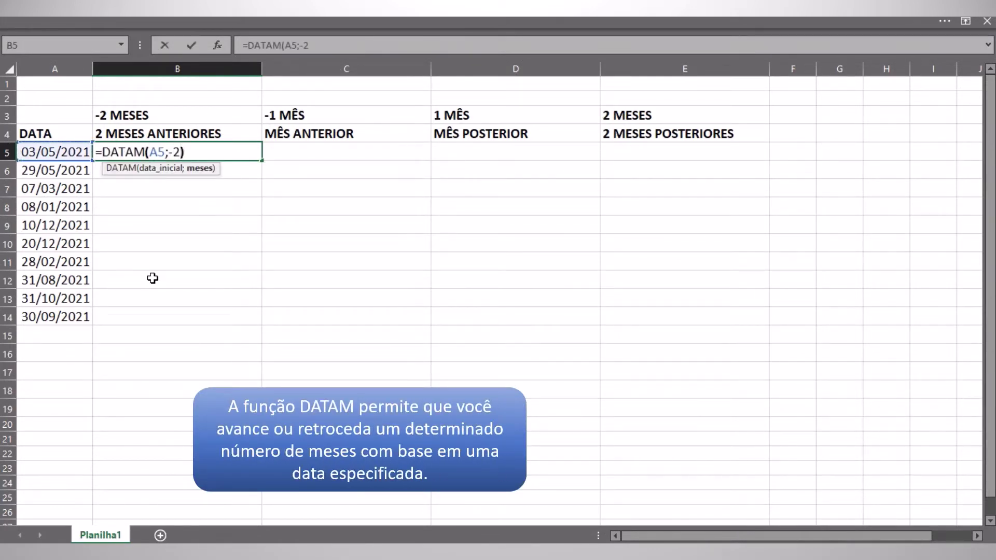
type(")")
key("ctrl+Return")
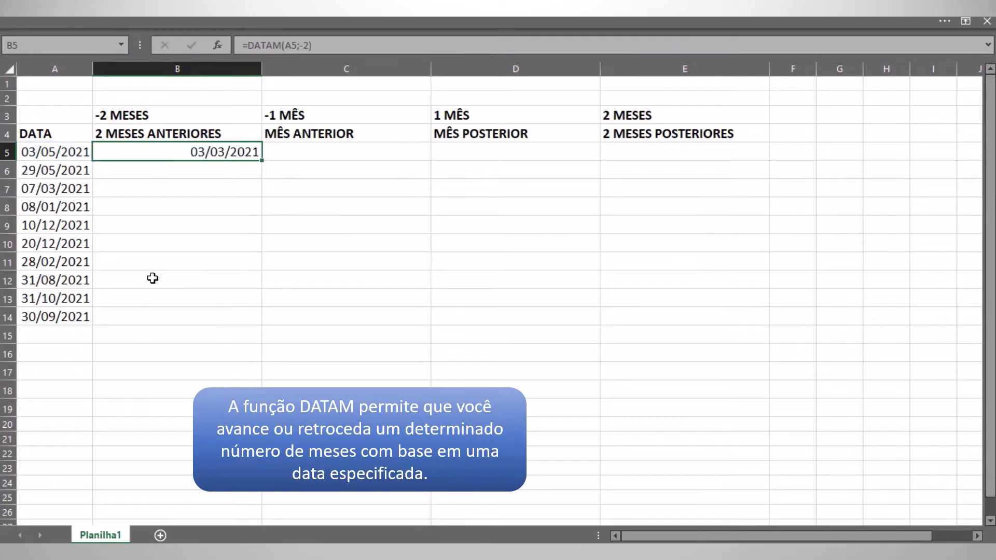
double_click(262, 161)
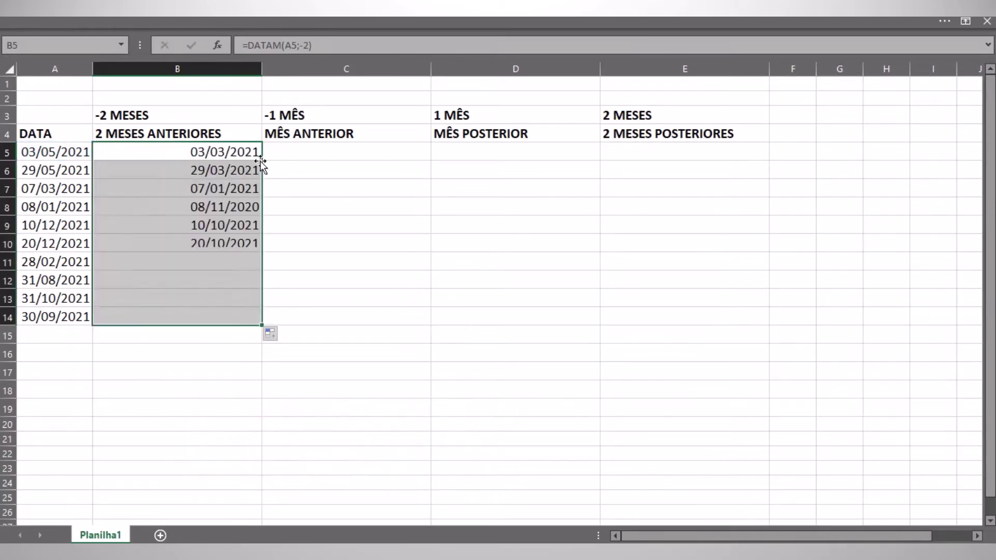
Enter =DATAM(A5;-1) in C5 for the date one month earlier and fill it down to C14.
left_click(317, 152)
type("=")
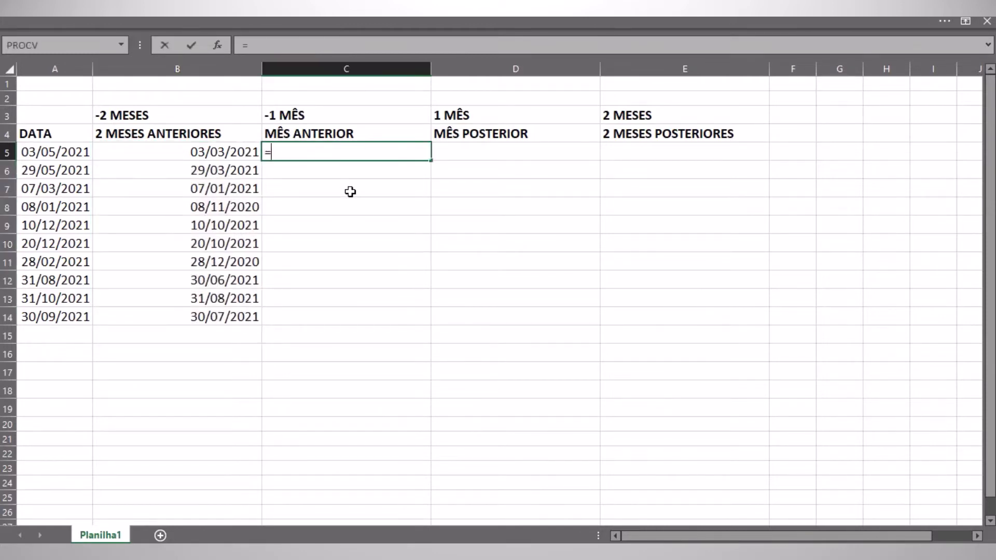
type("DATA")
key("Down")
key("Down")
key("Tab")
key("Left")
key("Left")
type(";")
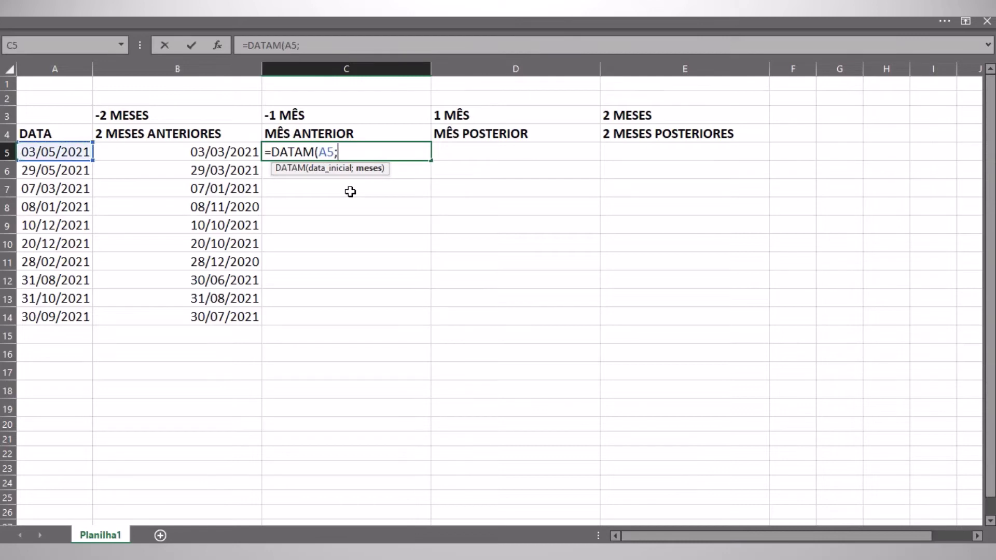
type("-1)")
key("ctrl+Return")
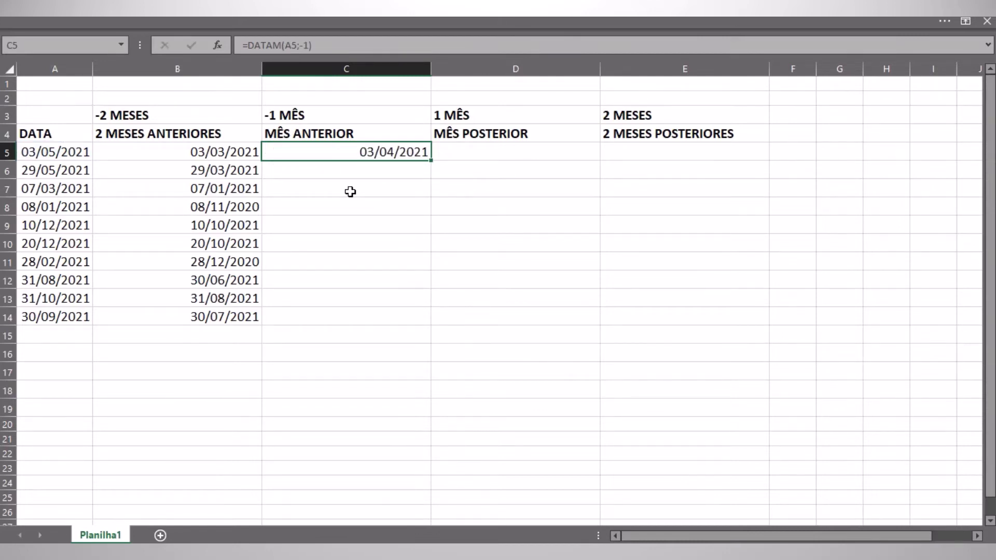
double_click(432, 161)
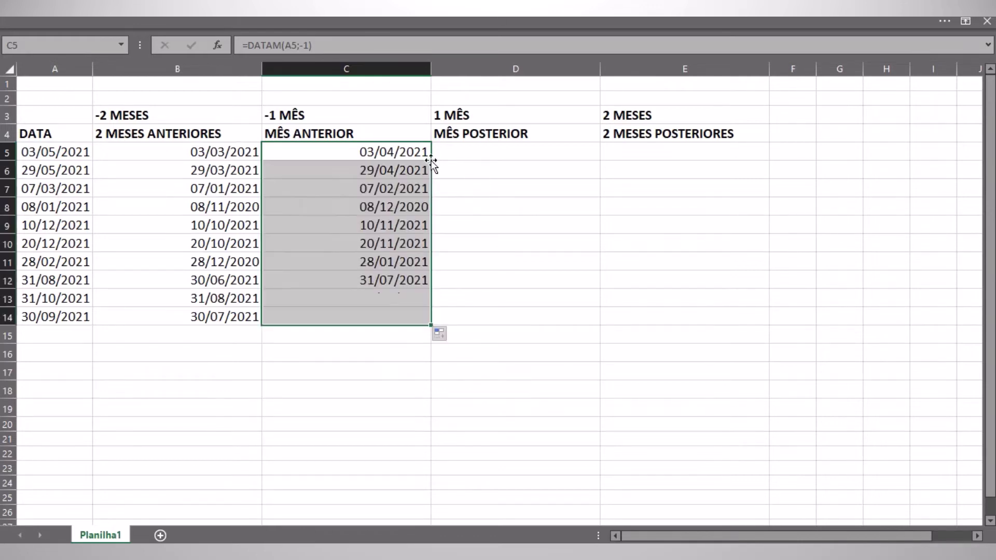
Enter =DATAM(A5;1) in D5 for the date one month ahead and fill it down to D14.
left_click(511, 149)
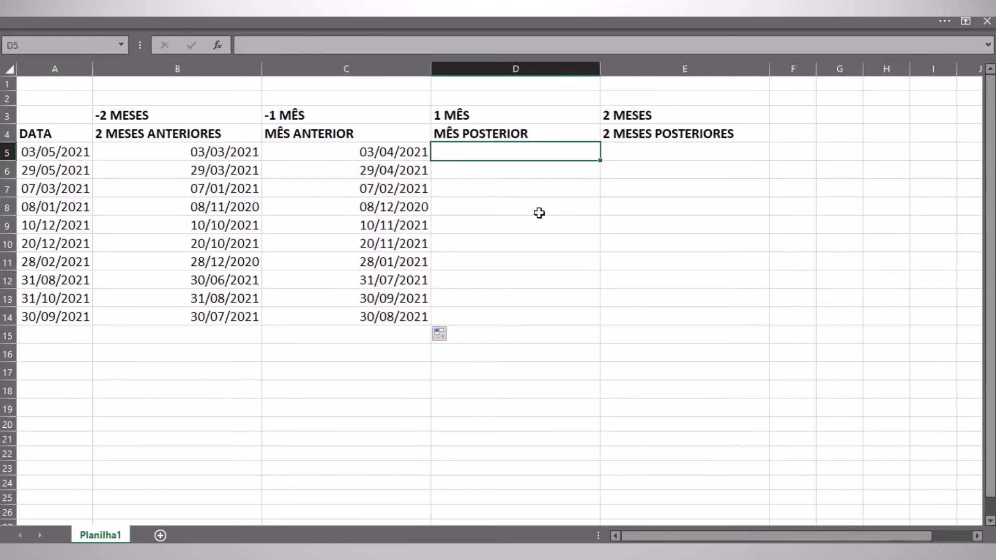
type("=DATAM(")
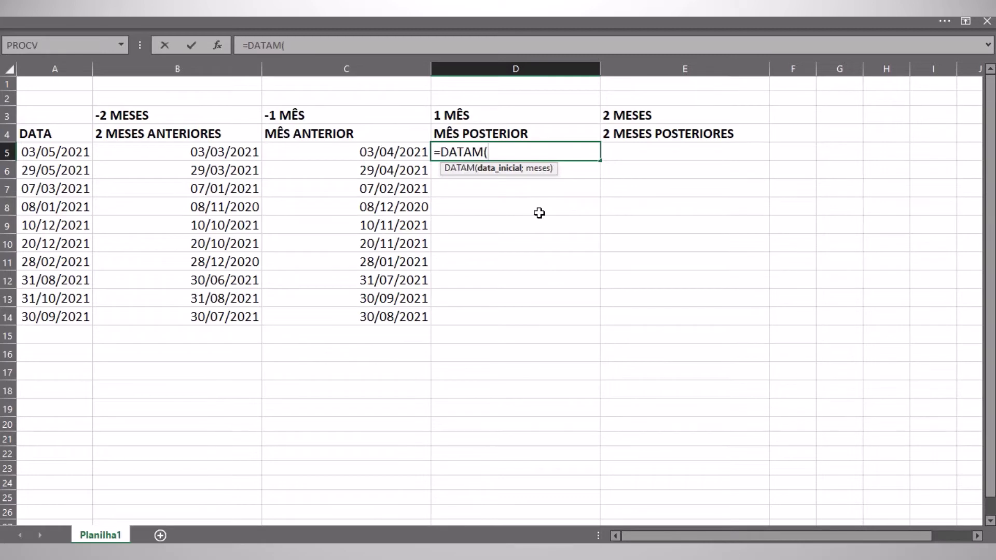
key("Left")
key("Left")
key("Left")
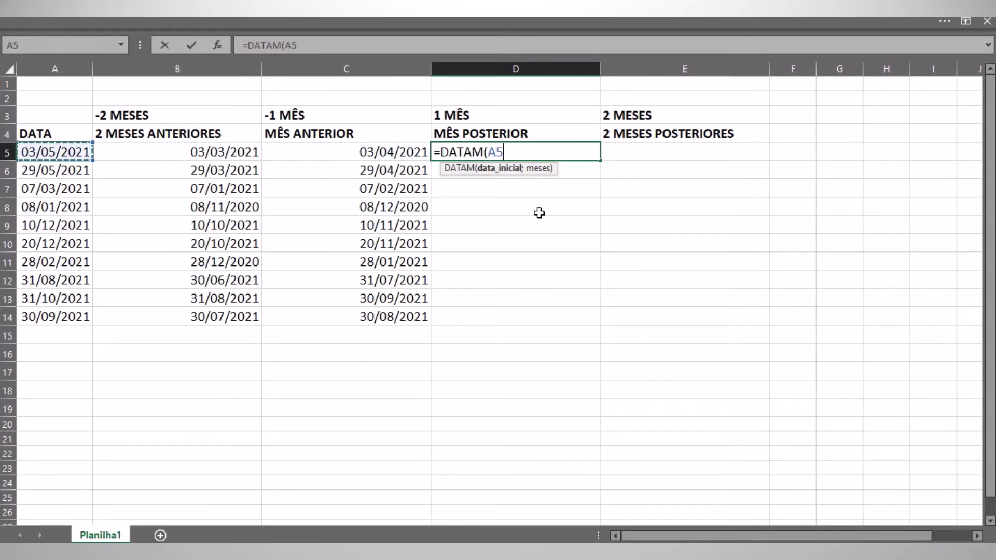
type(";1)")
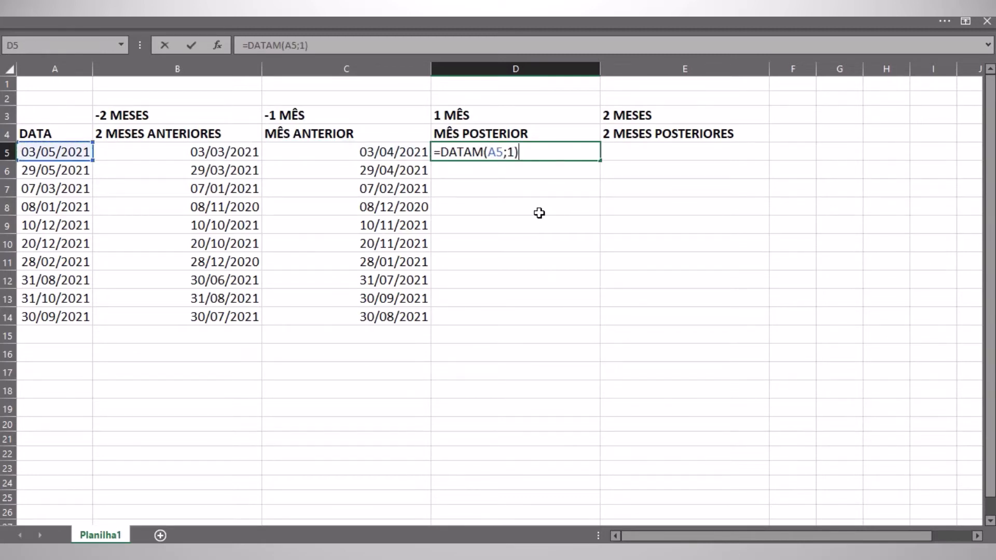
key("ctrl+Return")
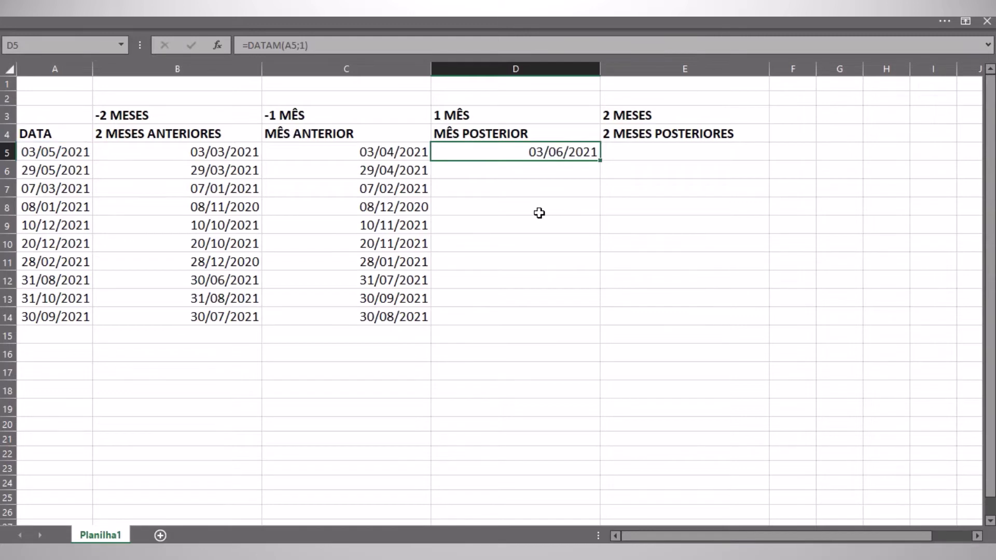
double_click(603, 162)
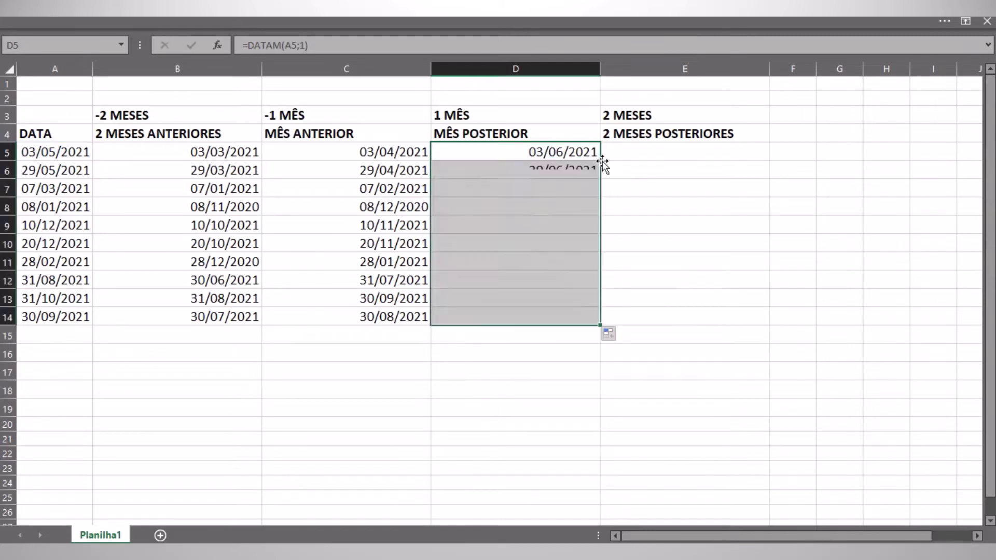
Enter =DATAM(A5;2) in E5 for the date two months ahead and fill it down to E14.
left_click(662, 151)
type("=")
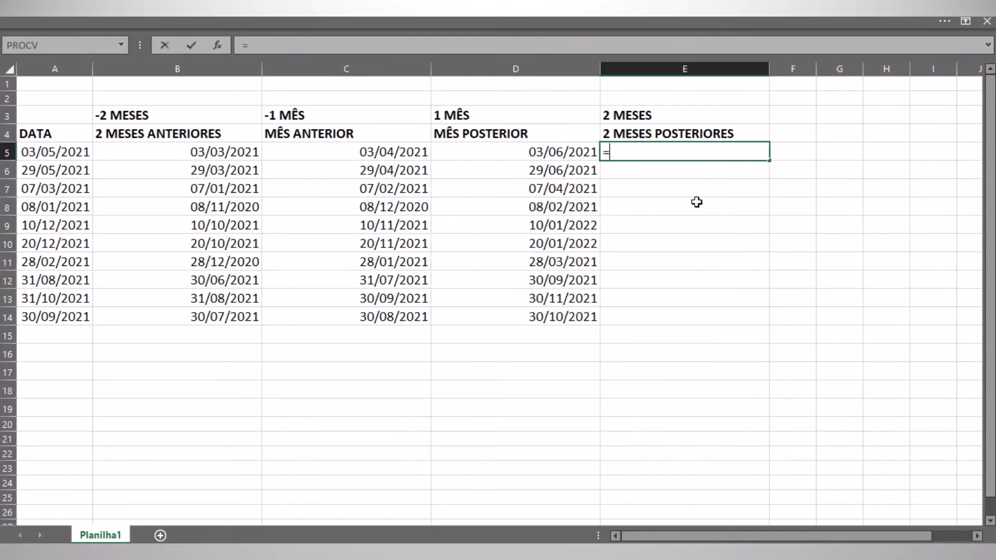
type("DATA")
key("Down")
key("Down")
key("Tab")
key("Left")
key("Left")
key("Left")
key("Left")
type(";2)")
key("ctrl+Return")
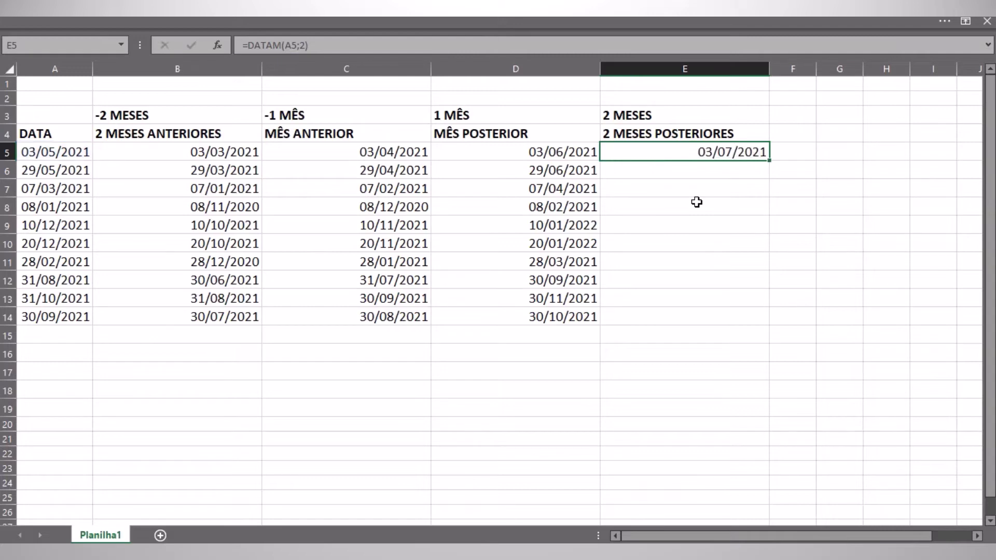
double_click(771, 162)
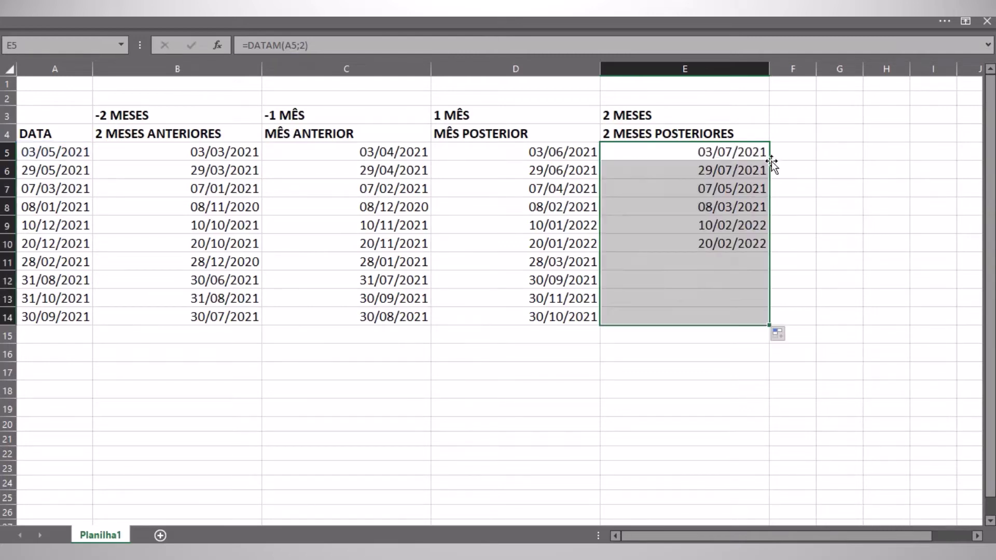
left_click(795, 154)
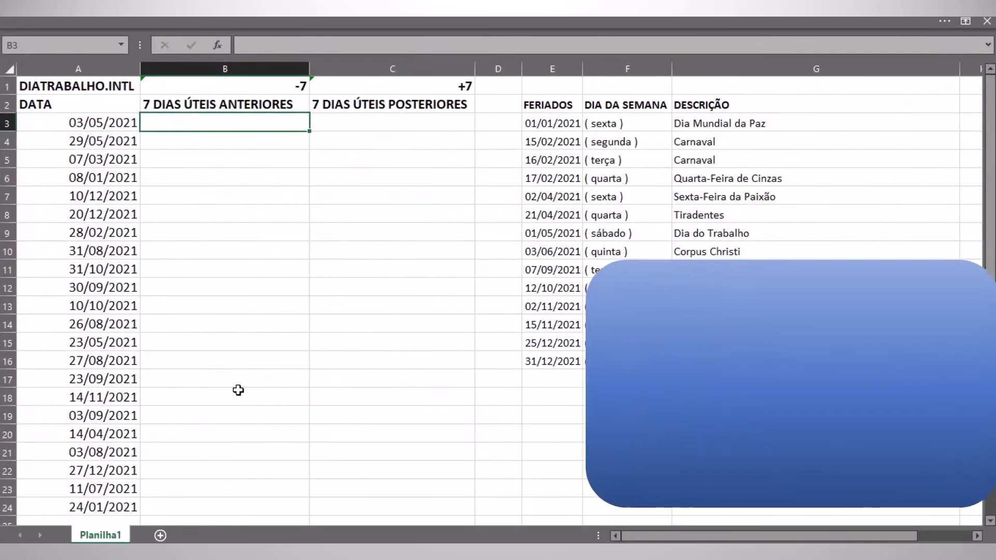
Start a DIATRABALHO.INTL formula in B3 with start date A3, -7 days and weekend option 1 (Sábado, domingo).
type("=DIA")
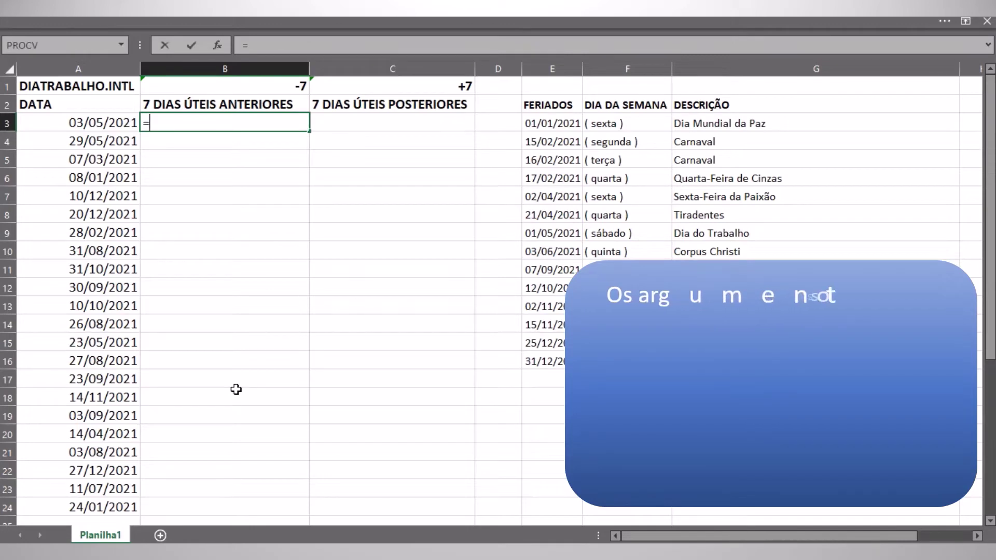
key("Down")
key("Down")
key("Down")
key("Down")
key("Down")
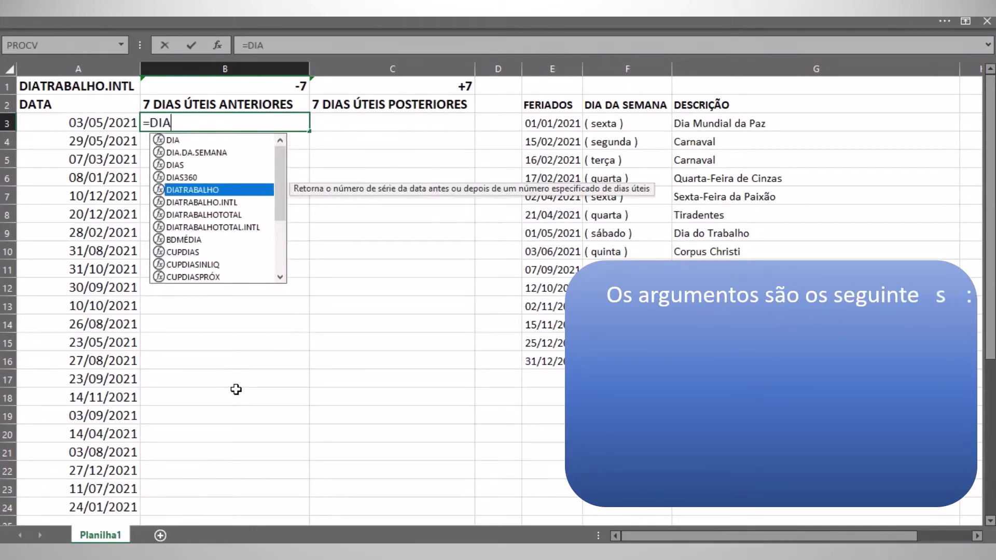
key("Tab")
key("Left")
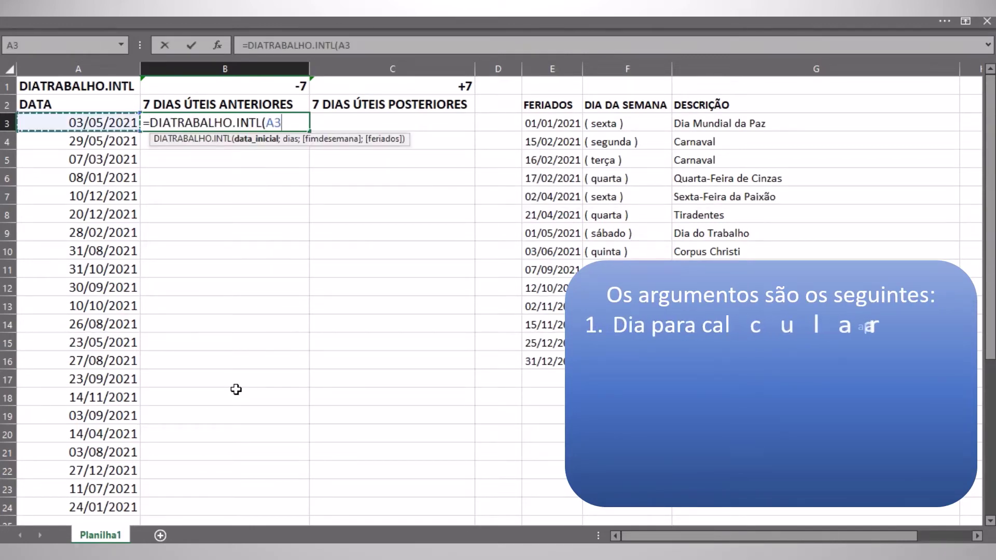
type(";")
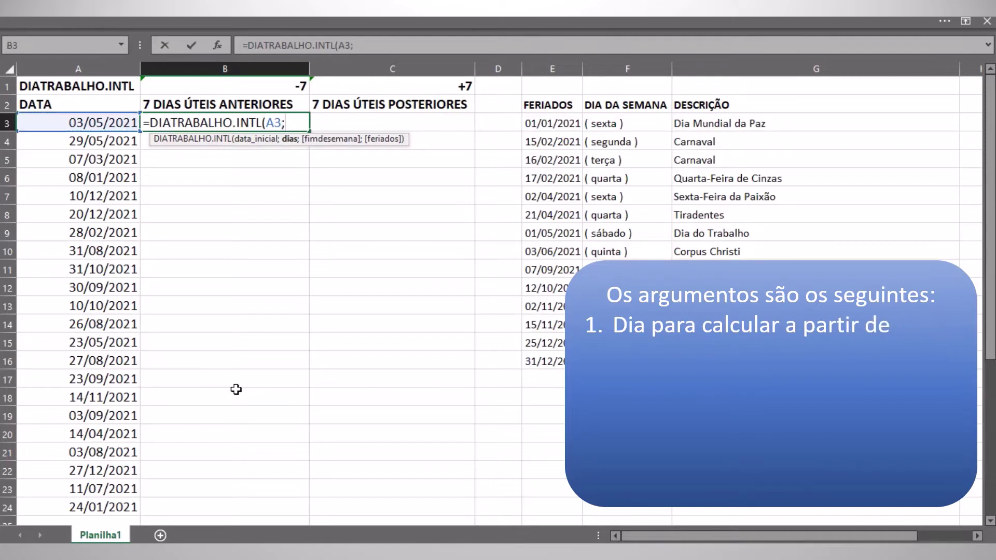
type("-")
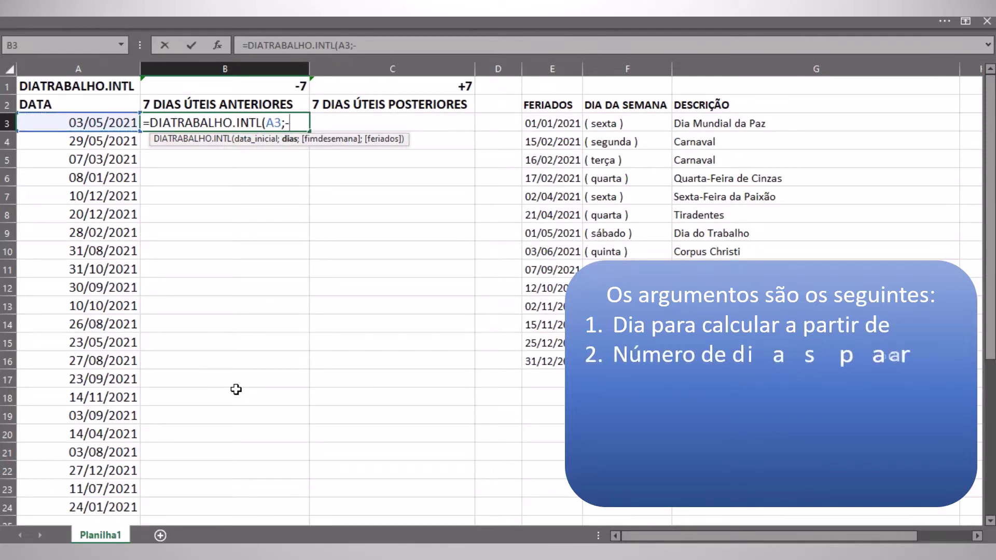
type("7;")
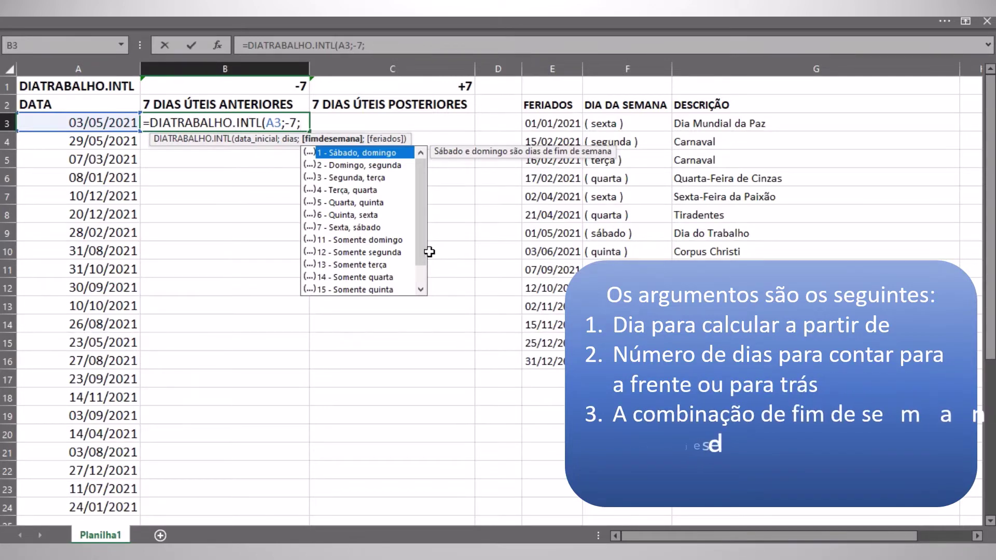
left_click_drag(421, 253, 417, 221)
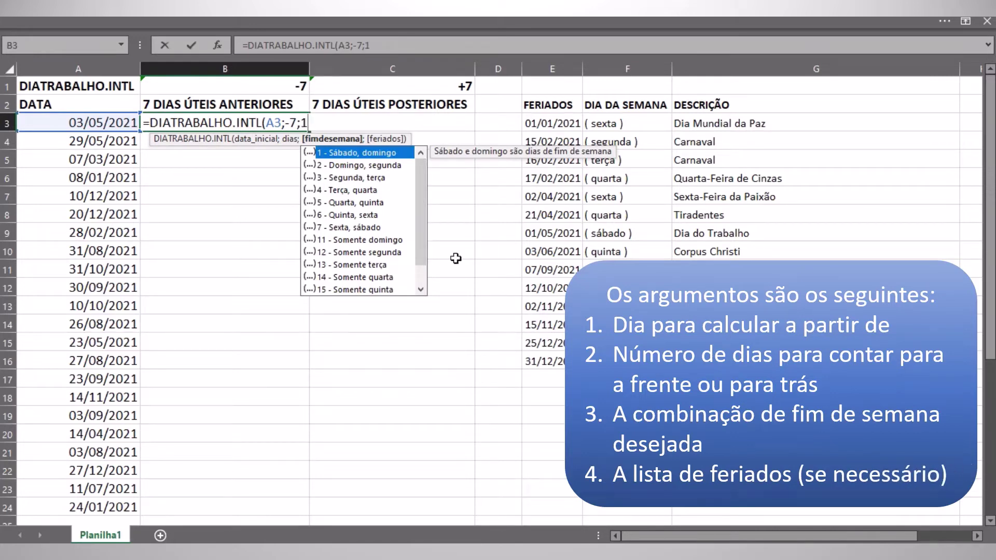
Add the holiday dates as the absolute range $E$3:$E$16 to the DIATRABALHO.INTL formula in B3.
type(";")
key("Right")
key("Right")
key("Right")
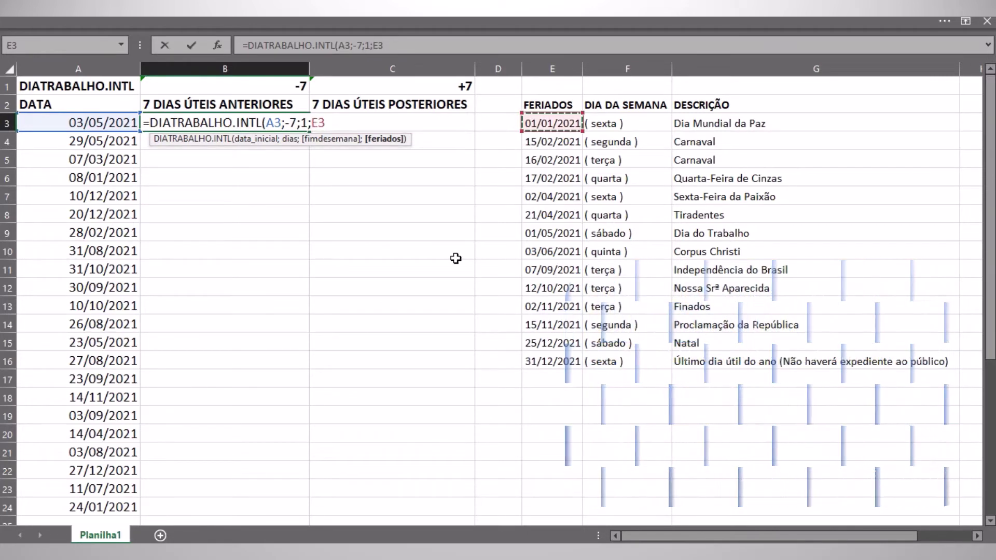
key("shift+Down")
key("shift+Down")
key("shift+Down")
key("shift+Down")
key("shift+Down")
key("shift+Down")
key("shift+Down")
key("shift+Down")
key("shift+Down")
key("shift+Down")
key("shift+Down")
key("shift+Down")
key("shift+Down")
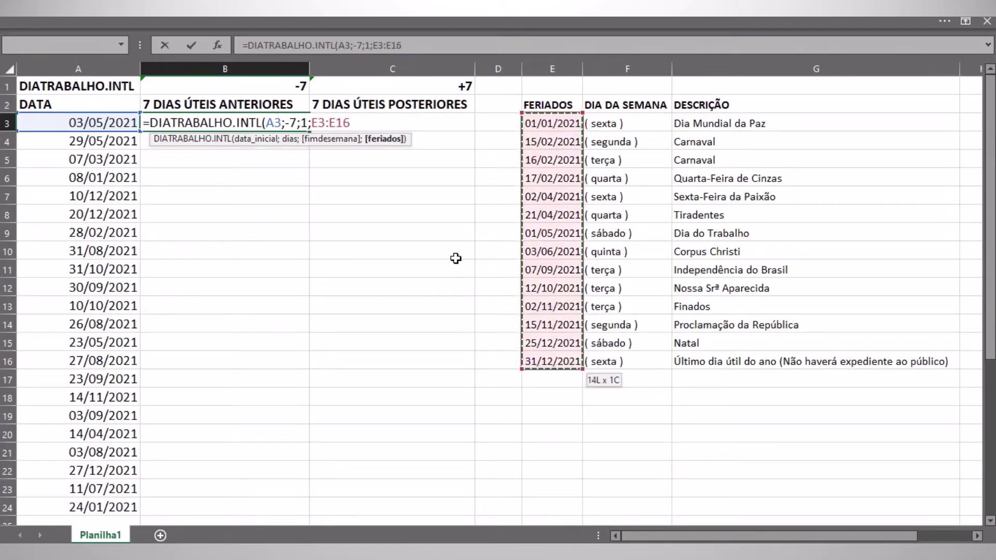
key("F4")
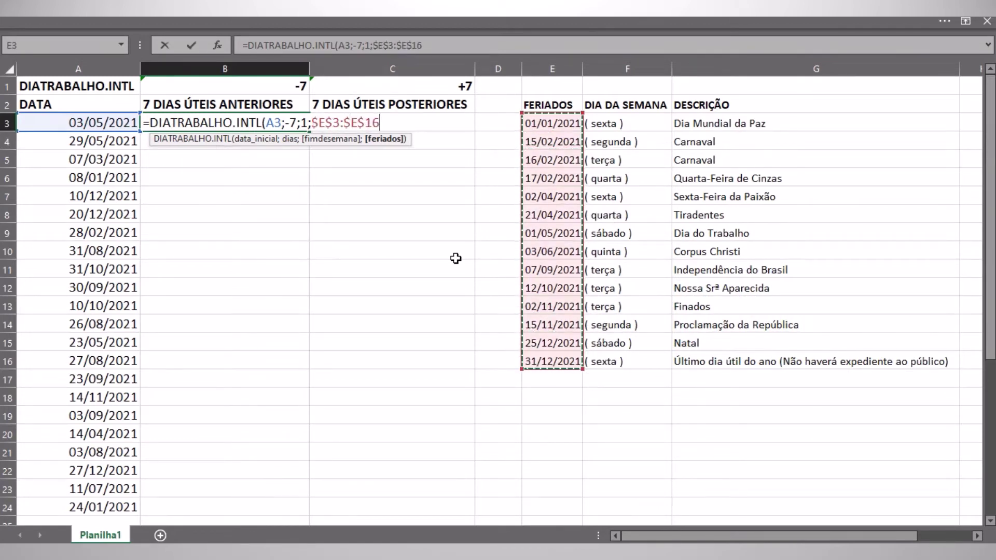
Complete the B3 formula and fill it down alongside the dates in column A.
type(")")
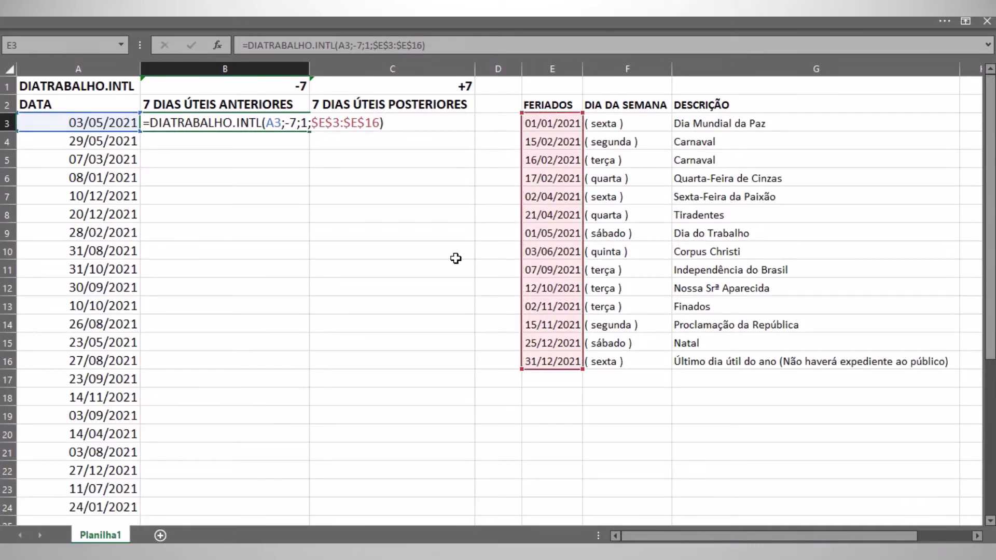
key("ctrl+Return")
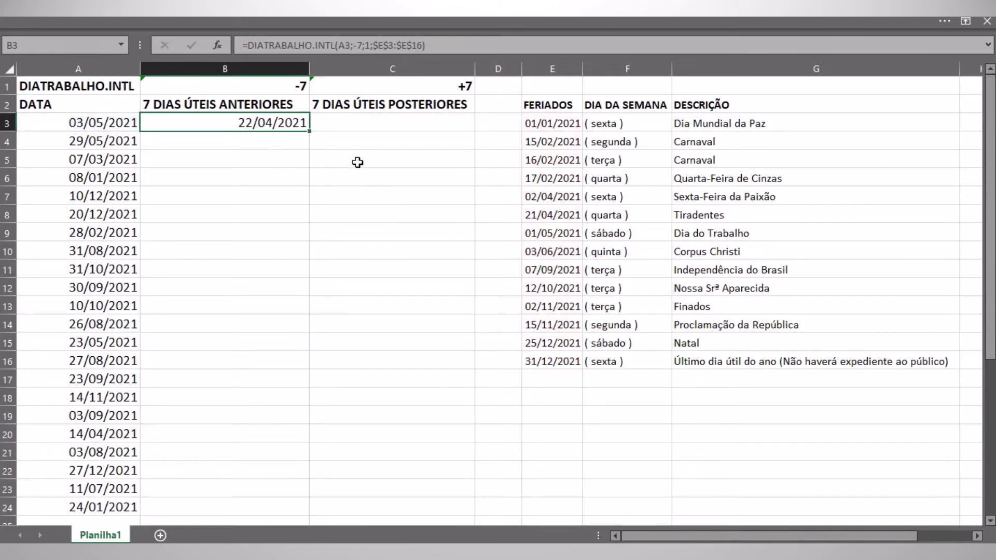
double_click(308, 130)
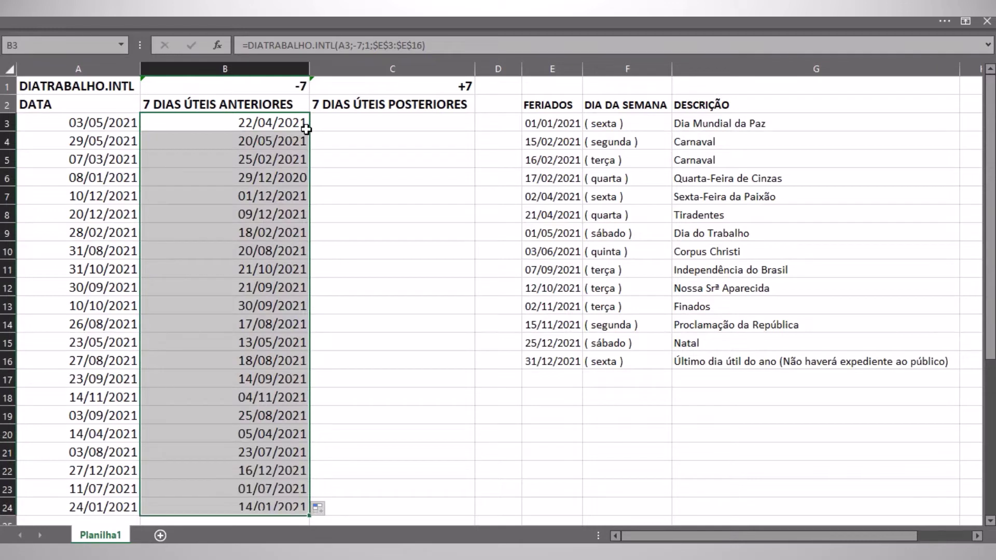
Start a DIATRABALHO.INTL formula in C3 with start date A3, 7 days and weekend option 1 (Sábado, domingo).
left_click(374, 123)
type("=DIA")
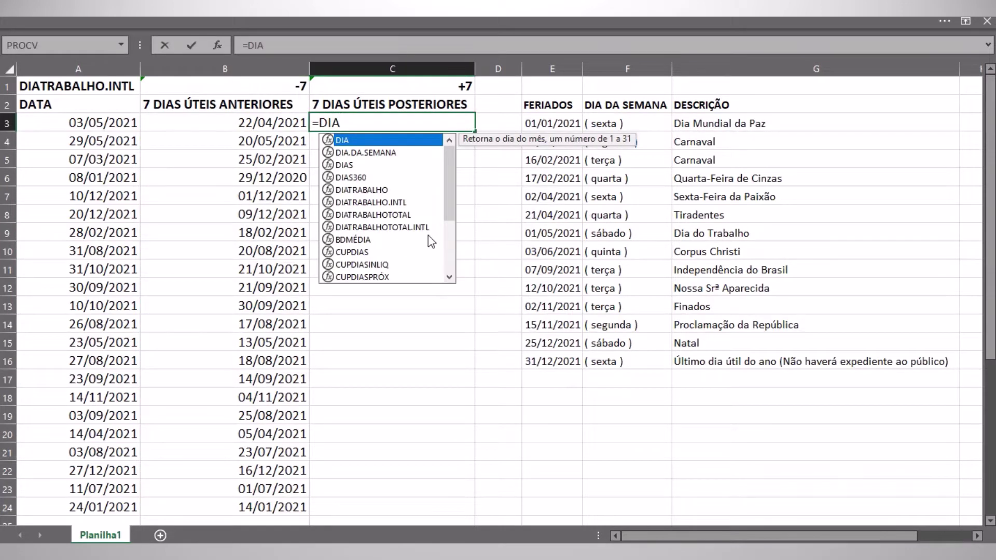
key("Down")
key("Down")
key("Down")
key("Down")
key("Down")
key("Tab")
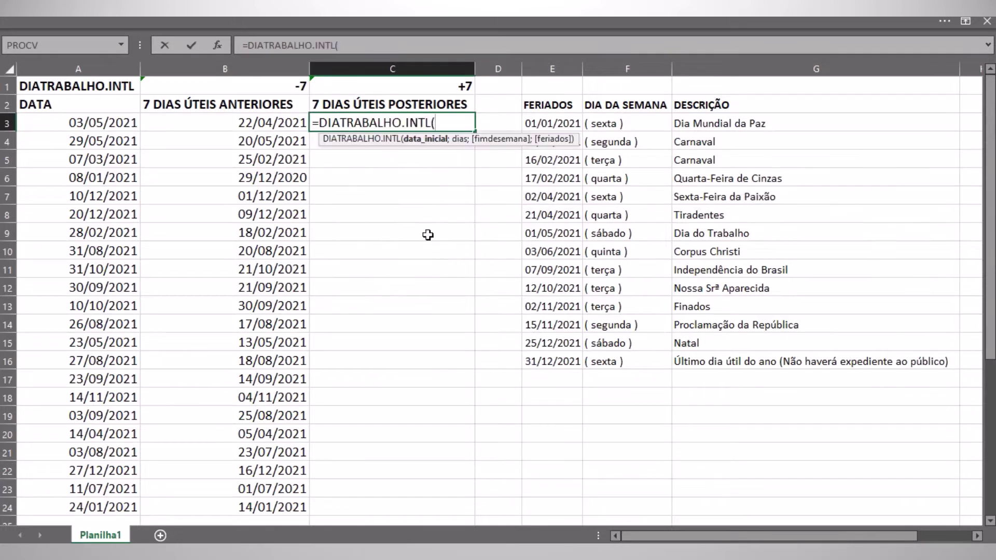
key("Left")
key("Left")
type(";7")
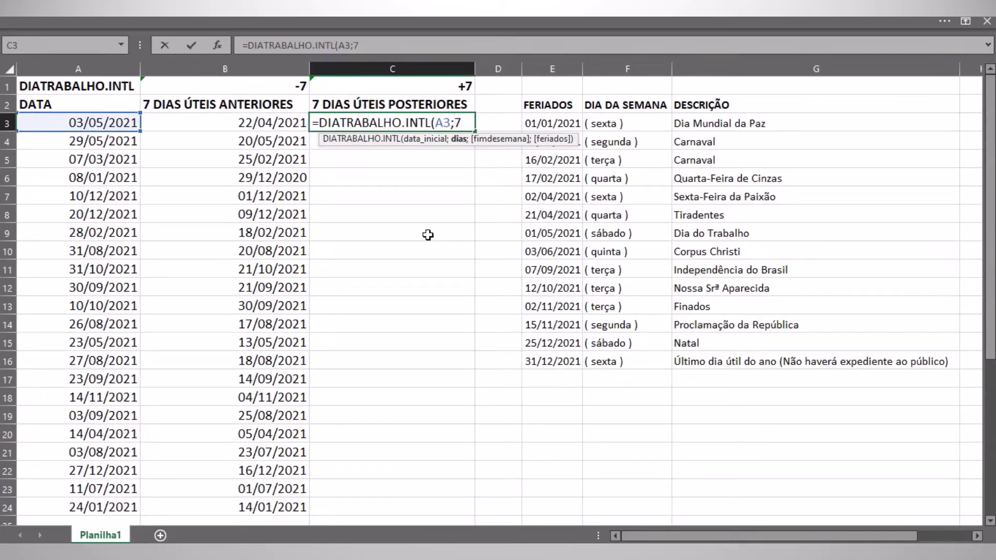
type(";")
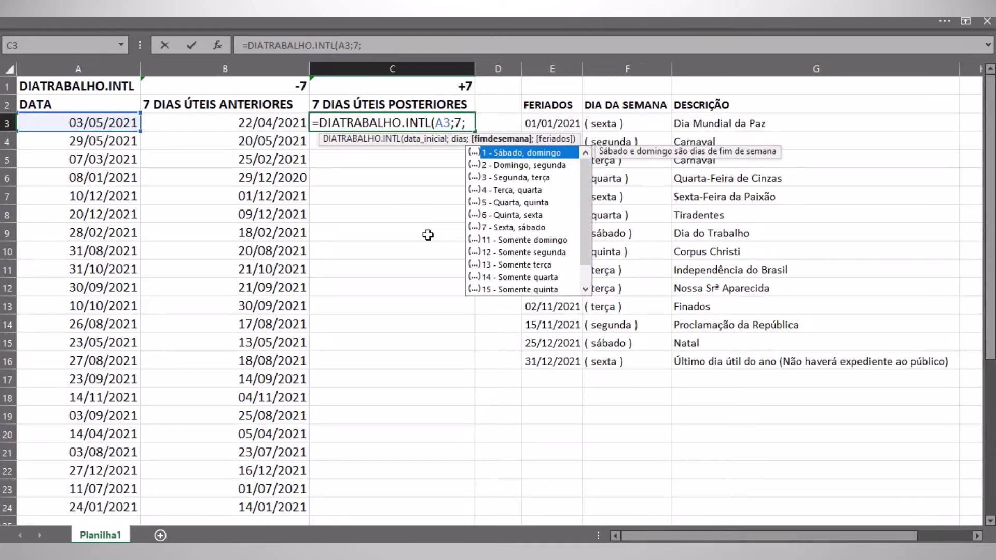
type("1")
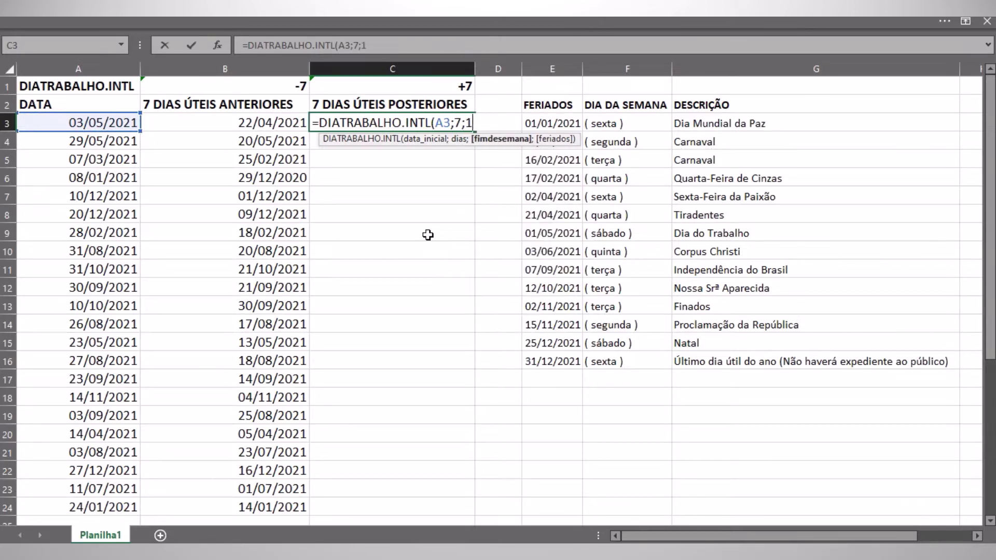
Add the absolute range $E$3:$E$16 as the holidays argument of the C3 formula.
type(";")
key("Right")
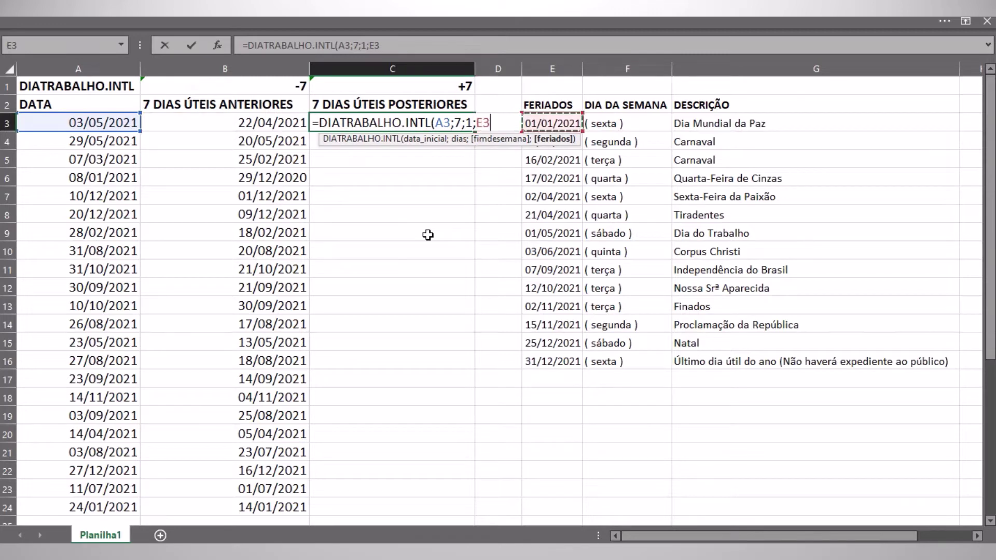
key("shift+Down")
key("shift+Down")
key("shift+Down")
key("shift+Down")
key("shift+Down")
key("shift+Down")
key("shift+Down")
key("shift+Down")
key("shift+Down")
key("shift+Down")
key("shift+Down")
key("shift+Down")
key("shift+Down")
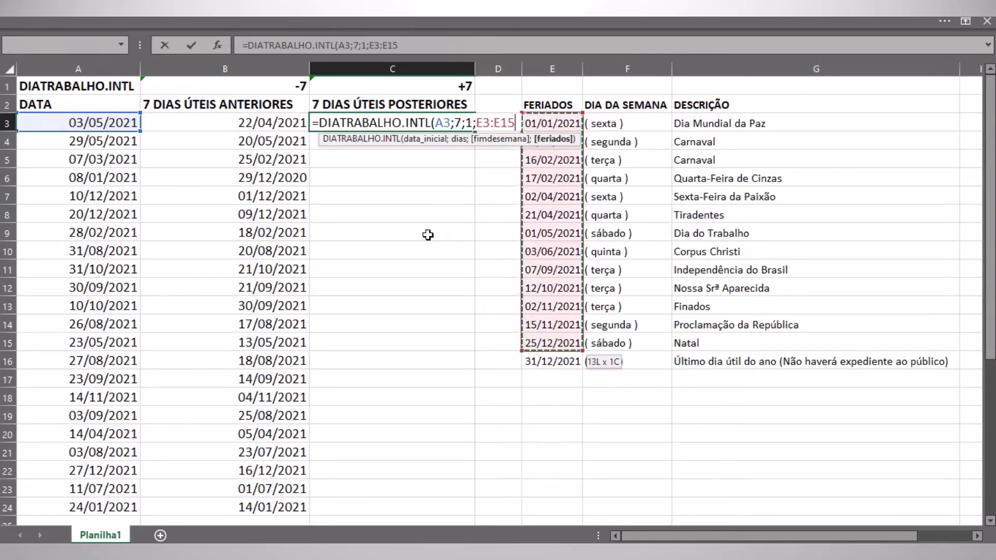
key("F4")
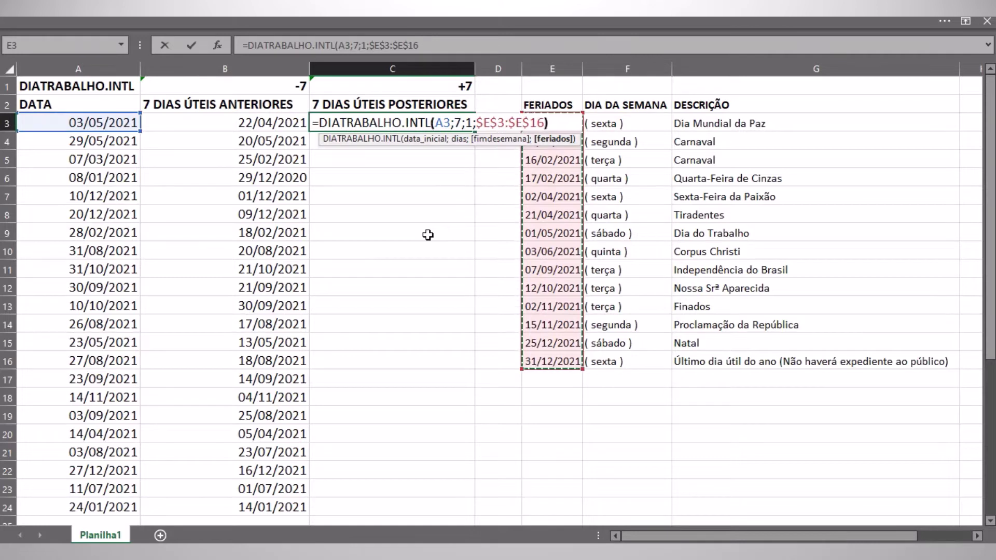
Complete the C3 formula and fill it down the 7 DIAS ÚTEIS POSTERIORES column.
type(")")
key("ctrl+Return")
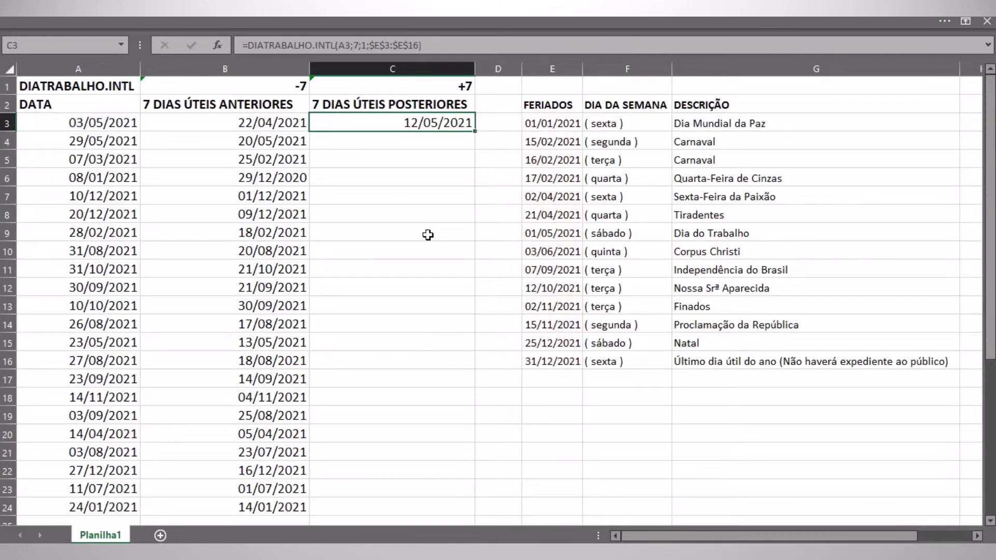
double_click(476, 132)
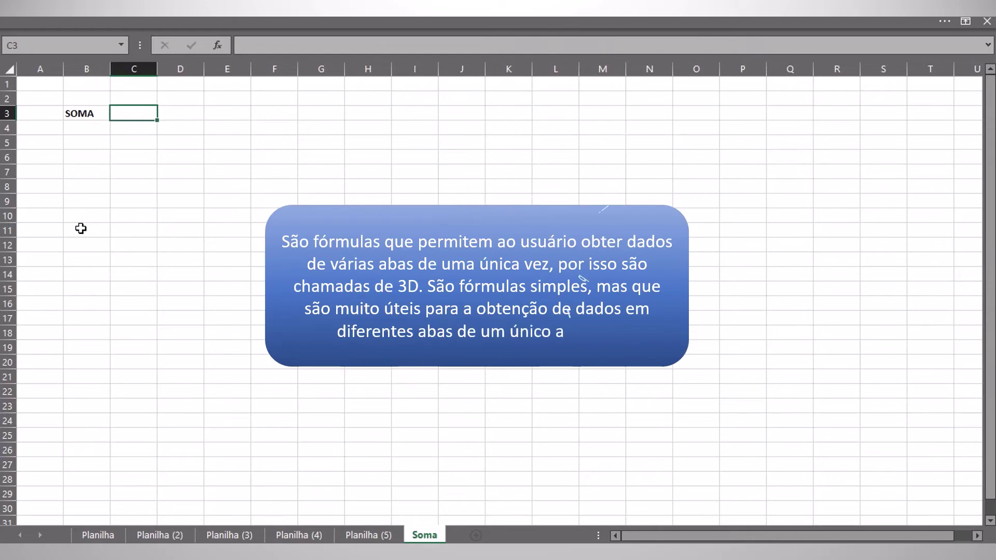
Enter =SOMA('Planilha:Planilha (5)'!A3:A19) in C3 of the Soma sheet to total the values across the five sheets.
type("=SOMA")
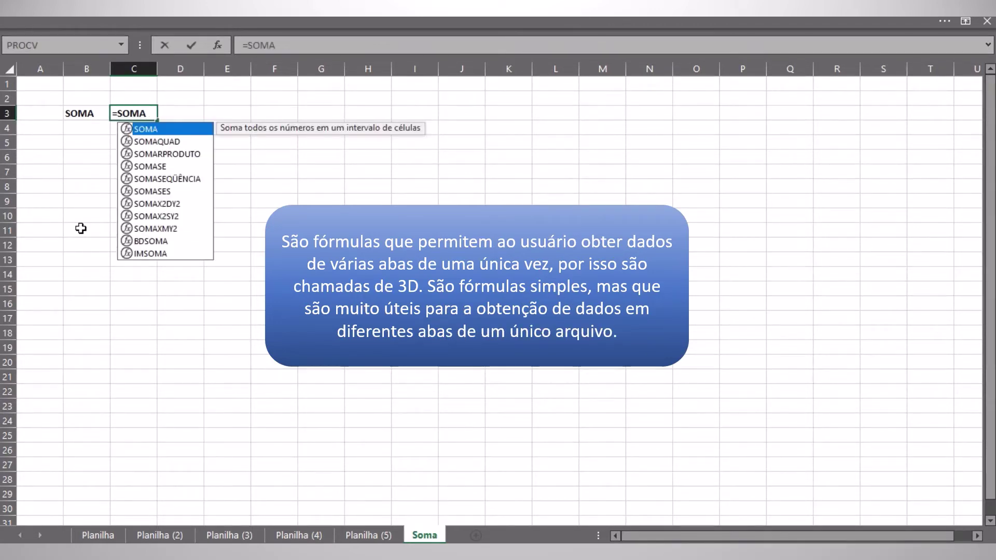
type("(")
left_click(99, 537)
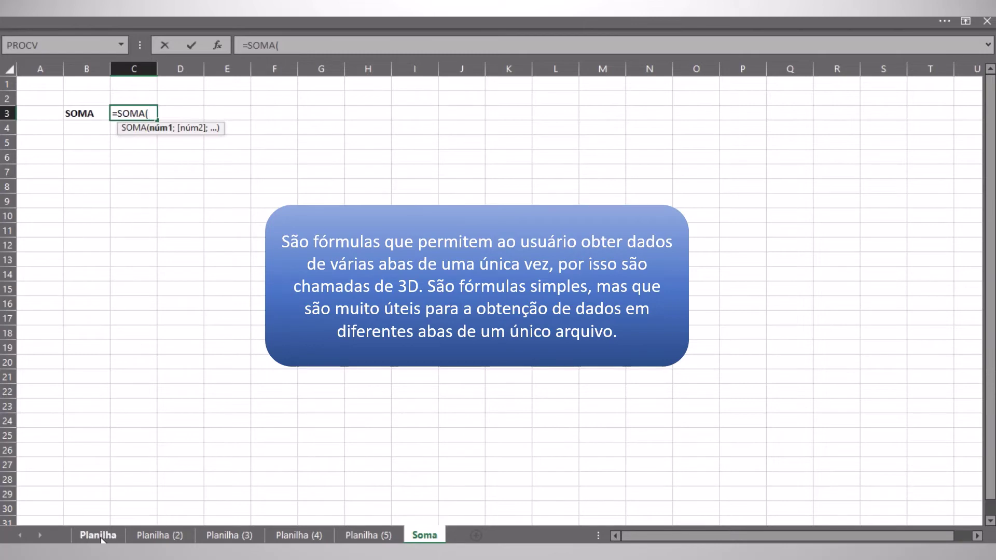
left_click_drag(43, 127, 75, 417)
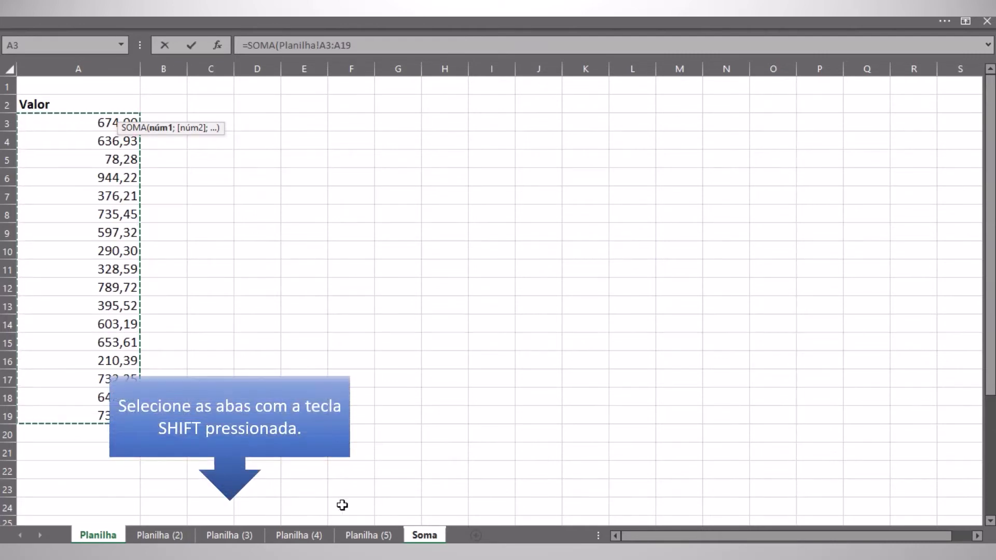
left_click(361, 537, "shift")
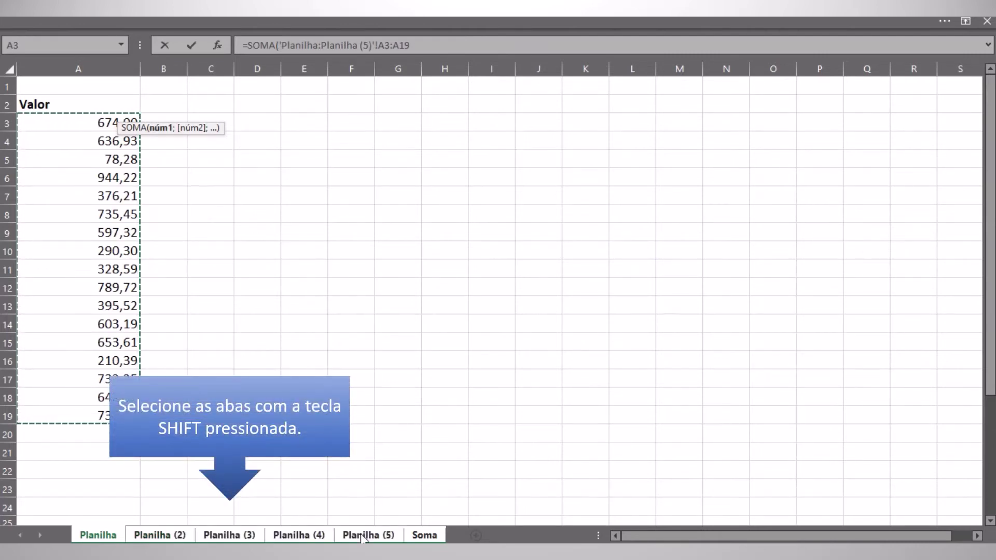
left_click(429, 45)
type(")")
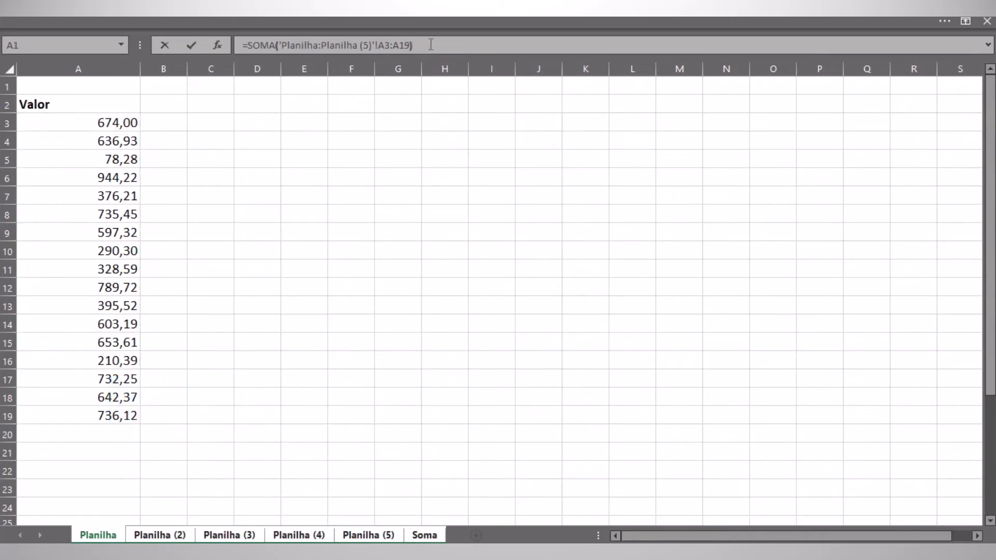
left_click(186, 49)
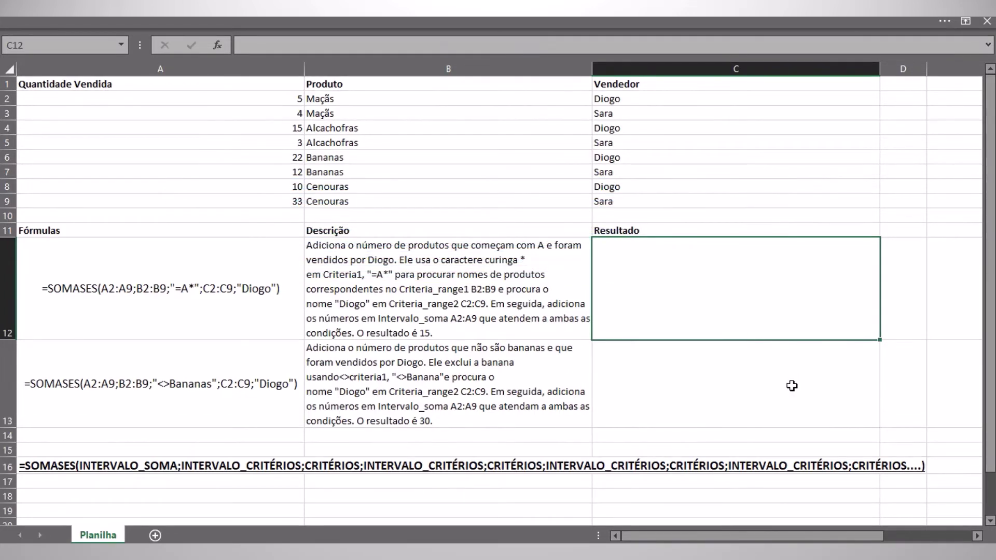
Start a SOMASES formula in C12 with sum range A2:A9, first criteria range B2:B9 and criterion "=A*".
type("=somases")
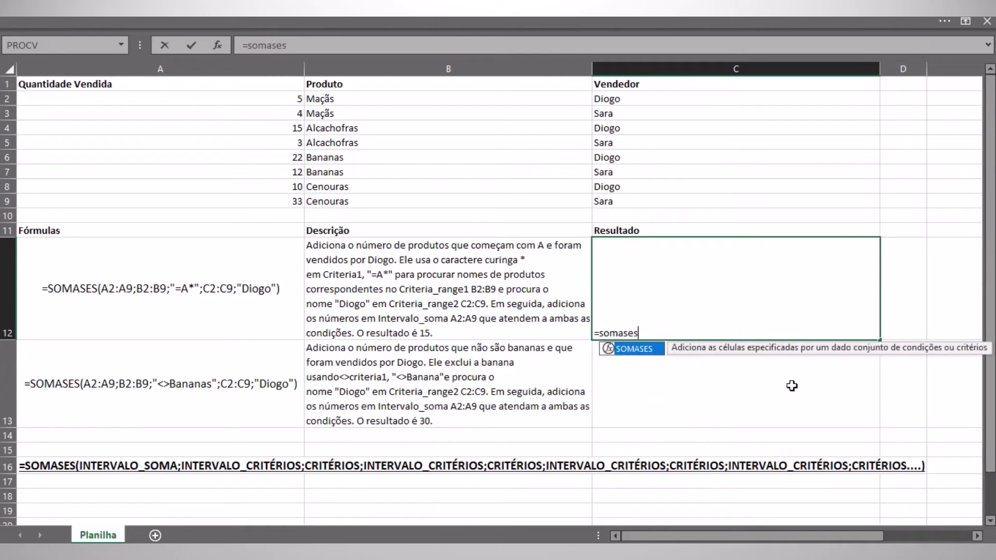
key("Tab")
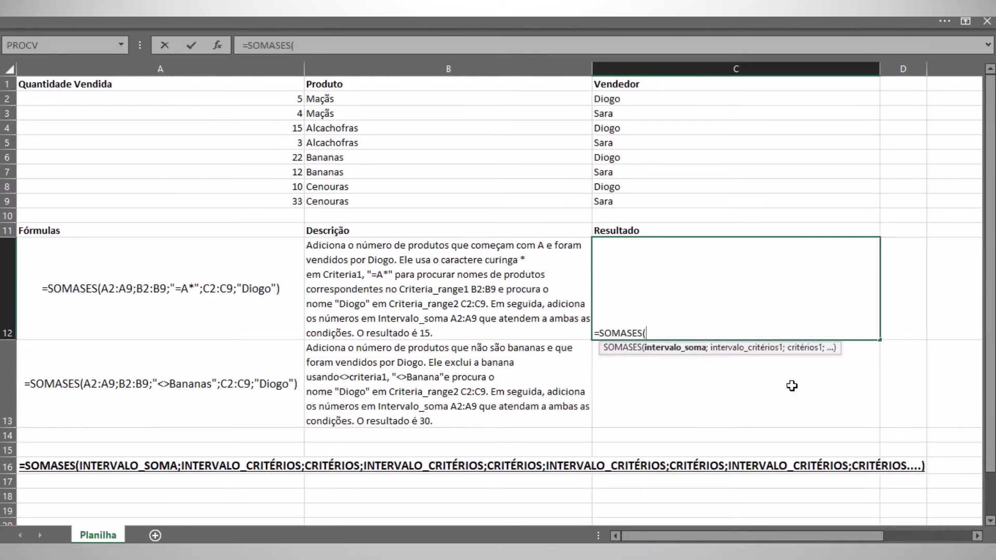
left_click_drag(280, 99, 252, 201)
type(";")
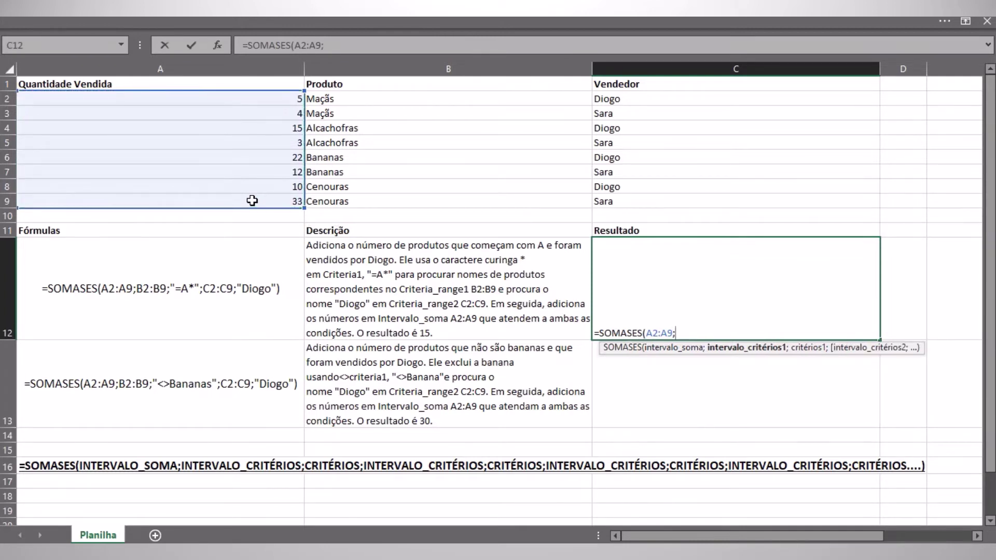
left_click_drag(381, 100, 364, 199)
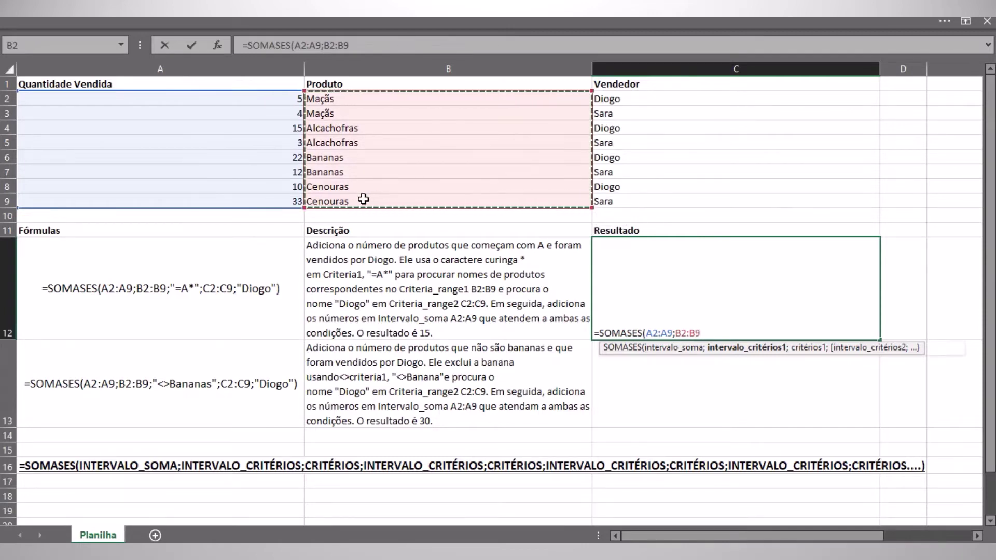
type(";\"=A*")
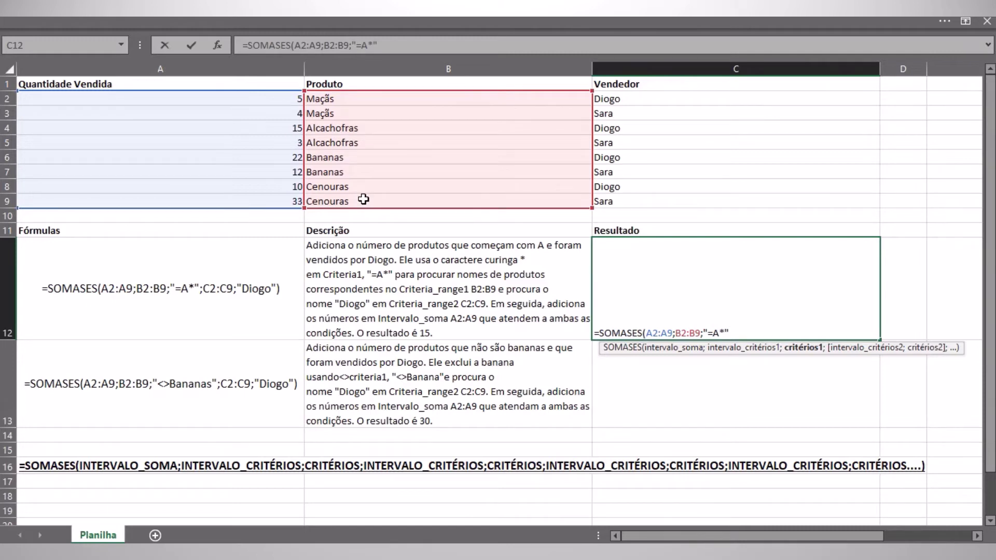
Complete the C12 formula with second criteria range C2:C9 and the seller's name given in the A12 example as criterion.
type(";")
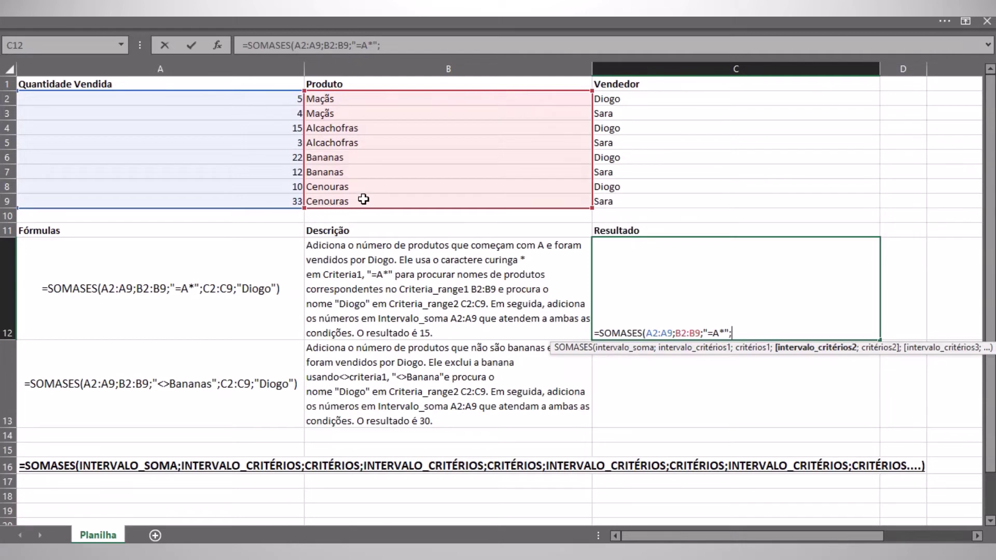
left_click_drag(702, 100, 674, 196)
type(";\"Dio")
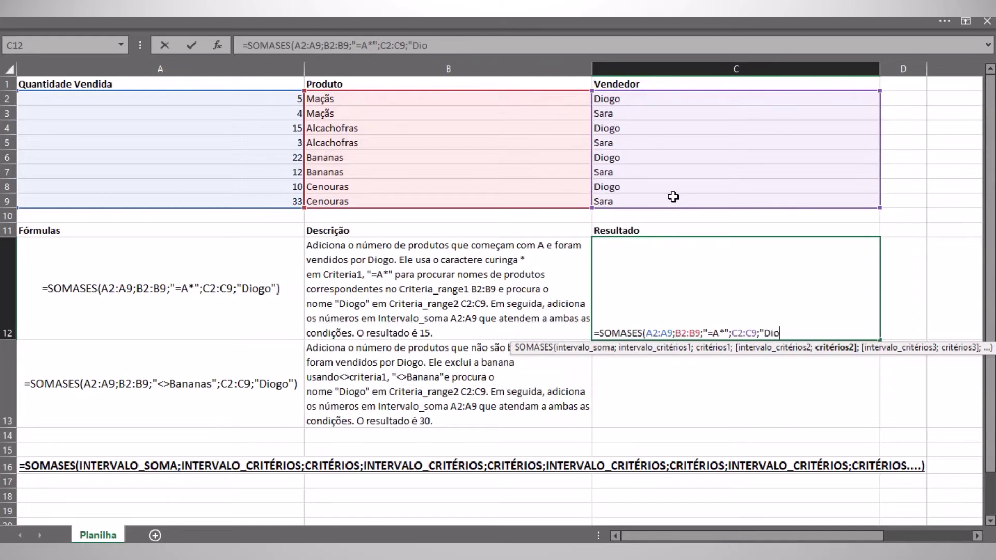
type("go\")")
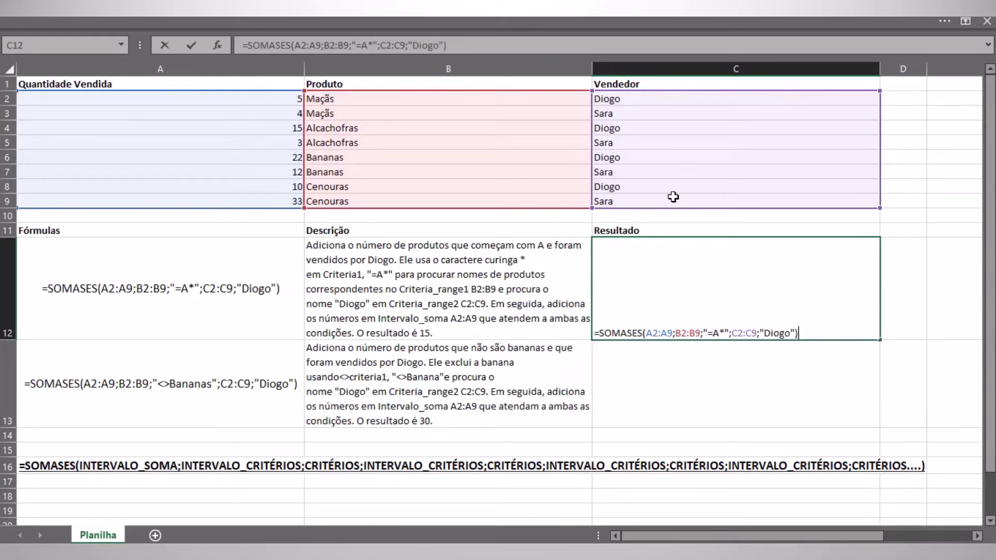
key("Return")
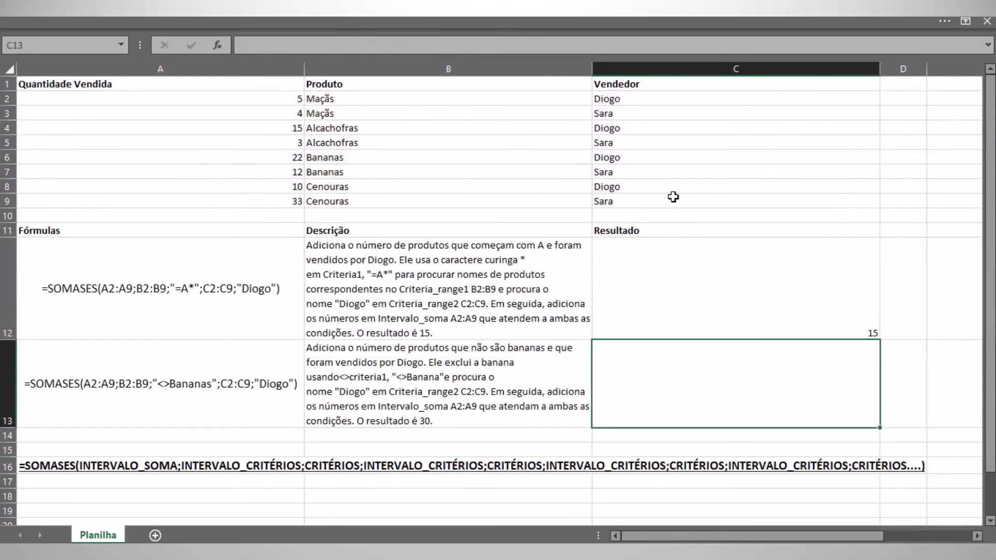
Start a SOMASES formula in C13 with sum range A2:A9, first criteria range B2:B9 and criterion "<>Bananas".
type("=somases")
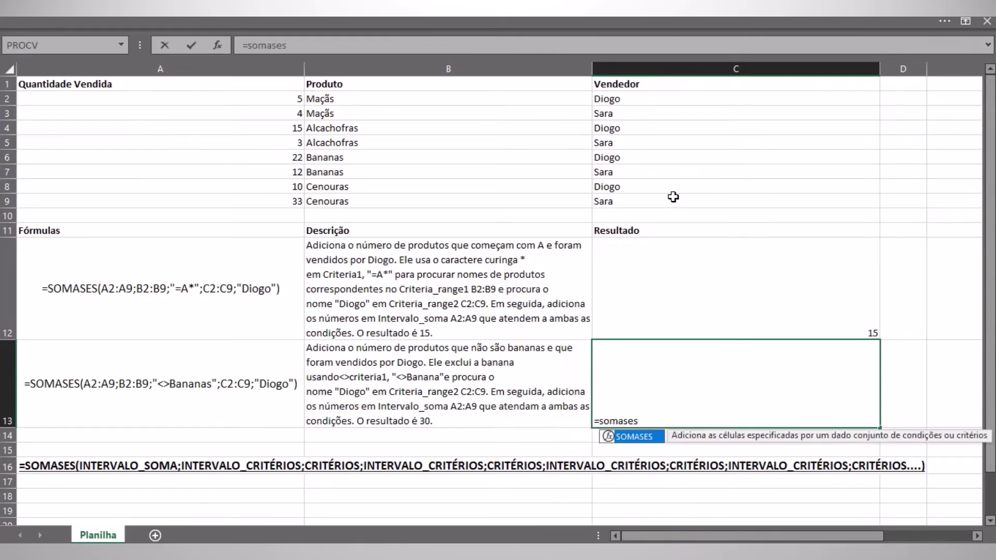
key("Tab")
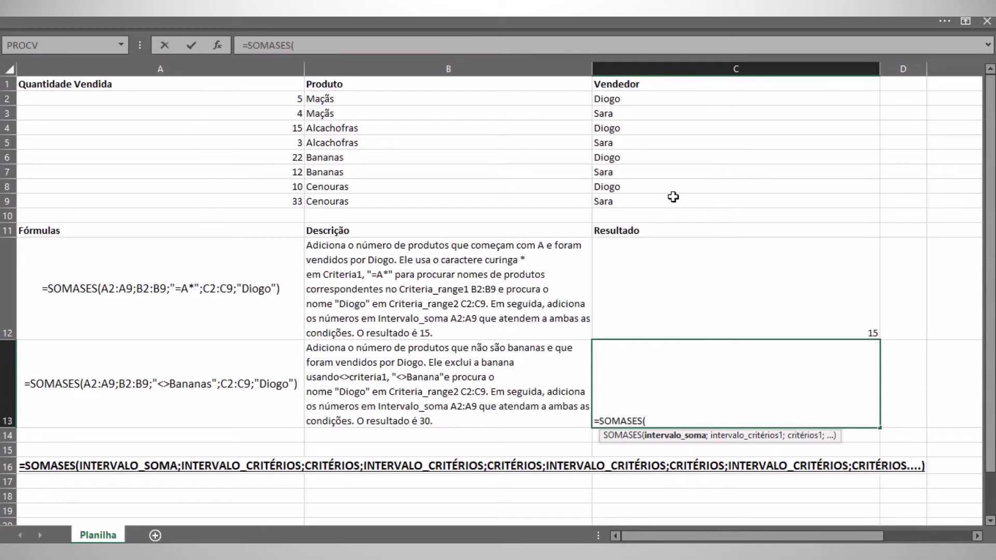
left_click_drag(229, 94, 202, 196)
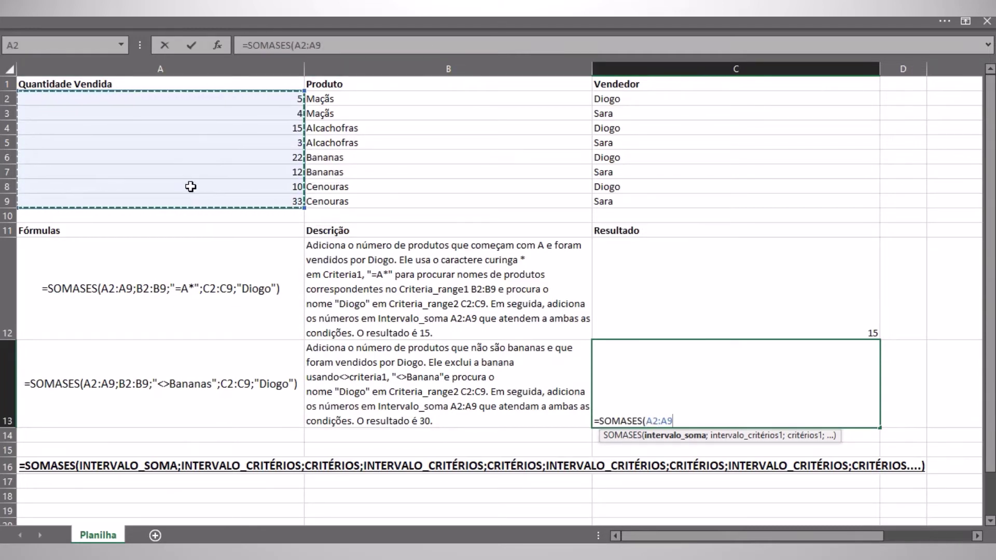
type(";")
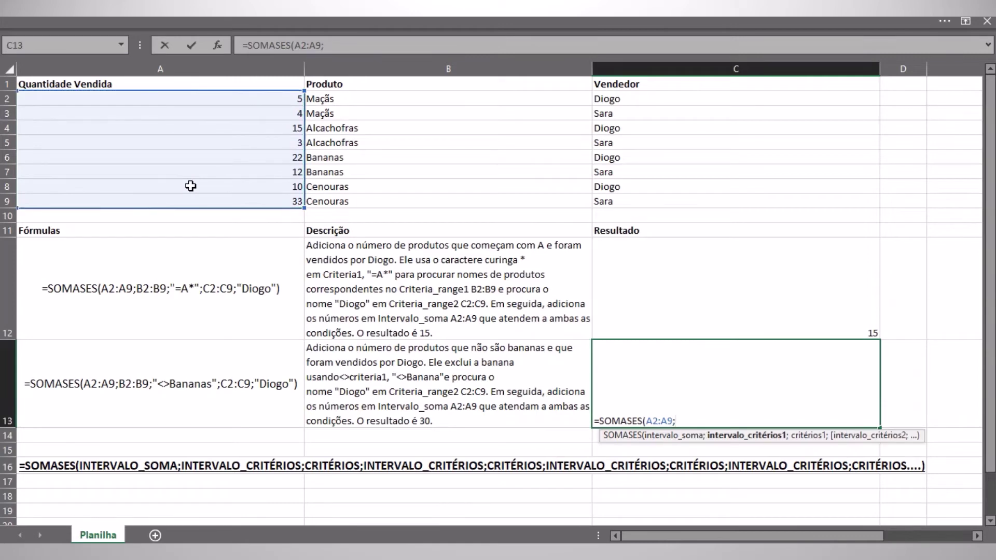
left_click_drag(330, 98, 336, 195)
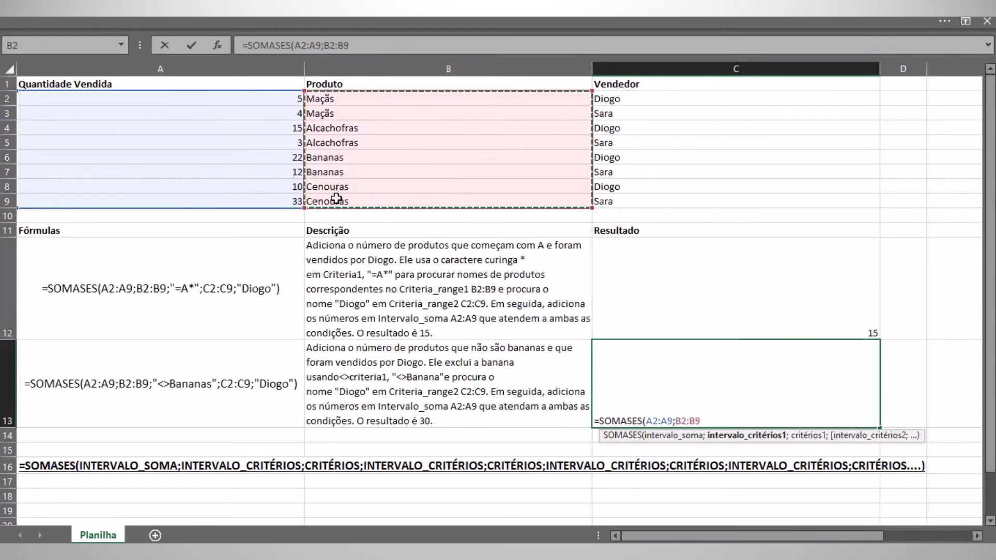
type(";\"<>Bananas")
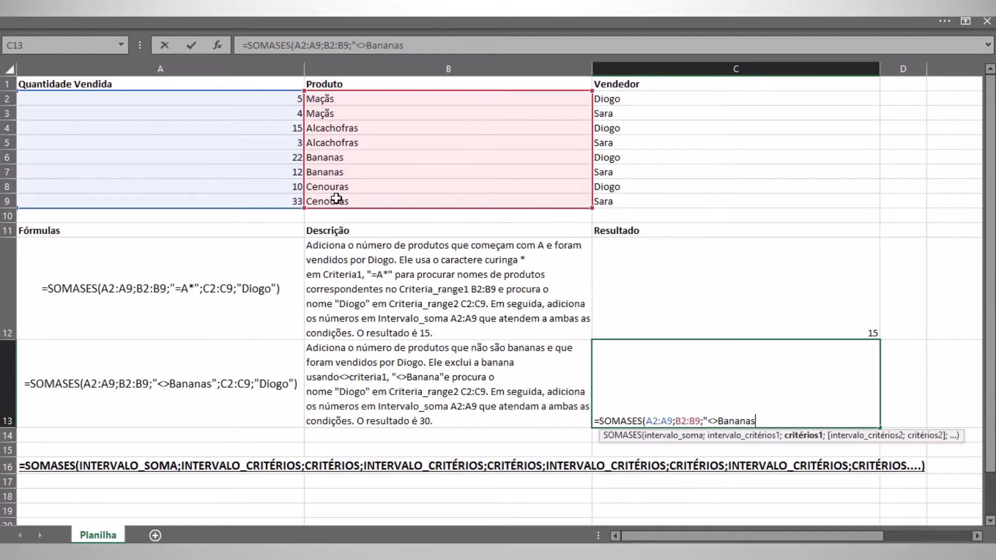
type("\";")
Complete the C13 formula with second criteria range C2:C9 and the seller's name given in the A13 example as criterion.
left_click_drag(607, 98, 625, 195)
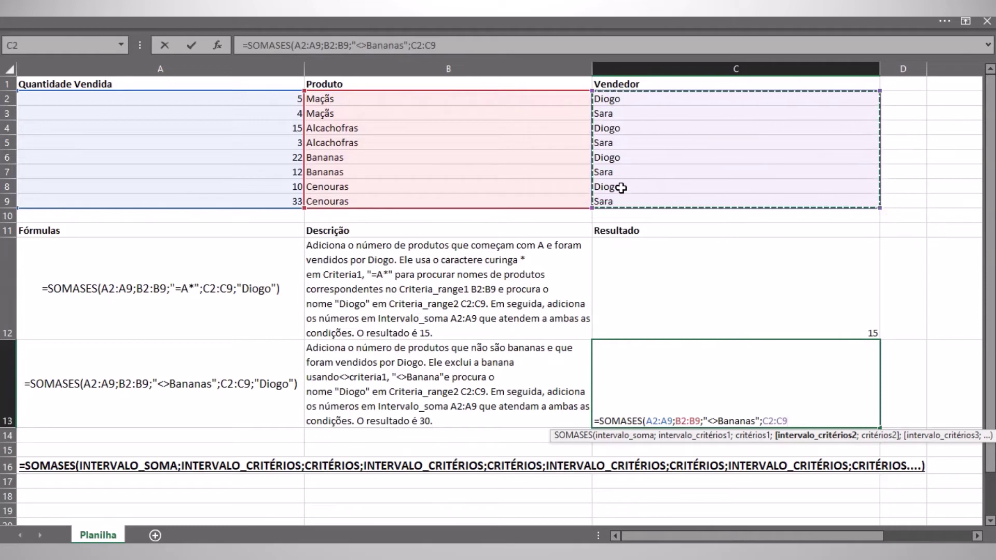
type(";\"D")
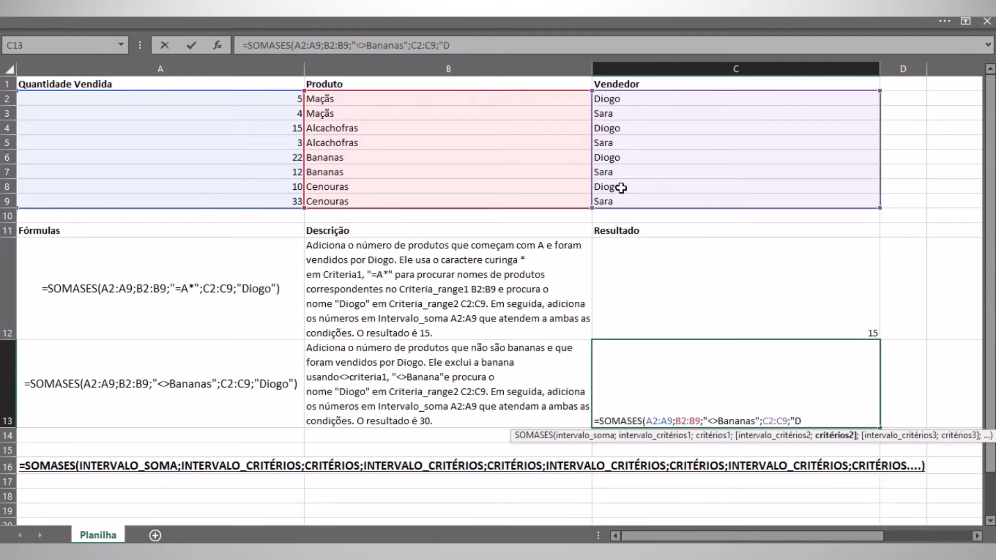
type("iogo\")")
key("ctrl+Return")
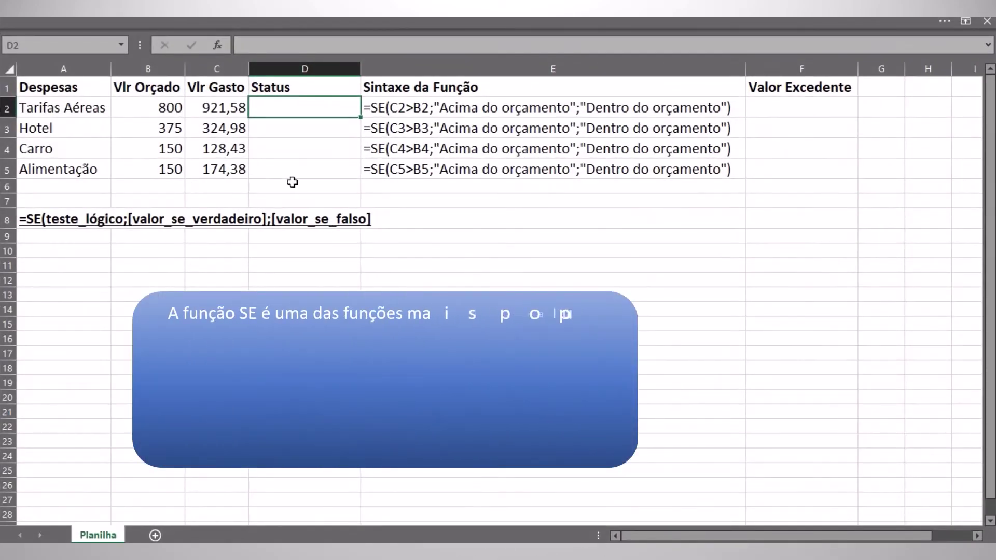
Start an SE formula in D2 of the expenses sheet with the logical test C2>B2.
type("=se")
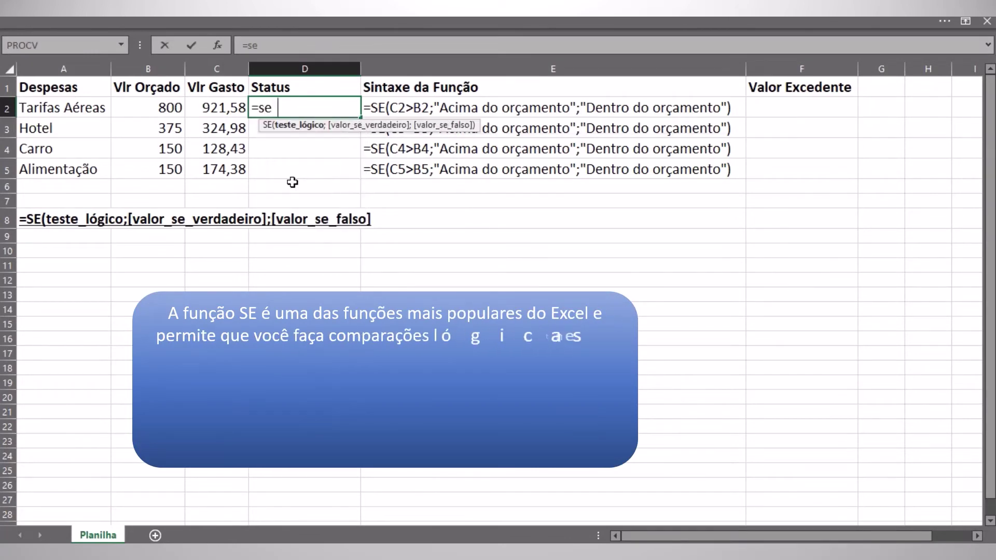
key("Tab")
key("Left")
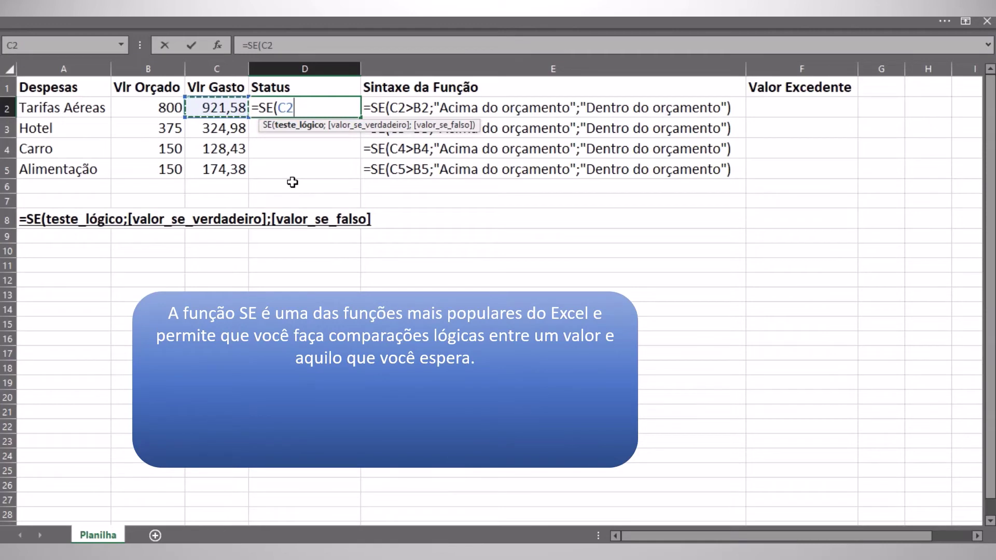
type(">")
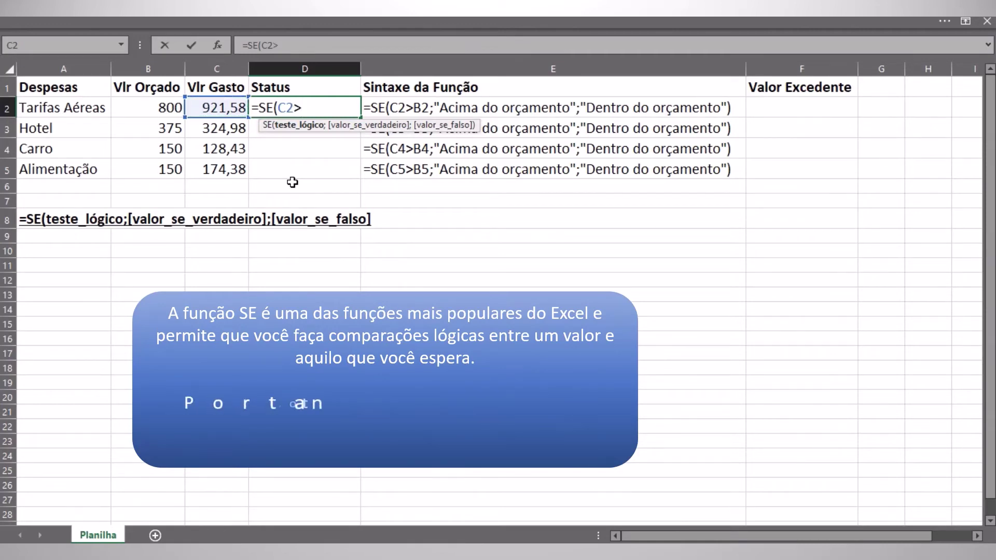
key("Left")
key("Left")
type(";")
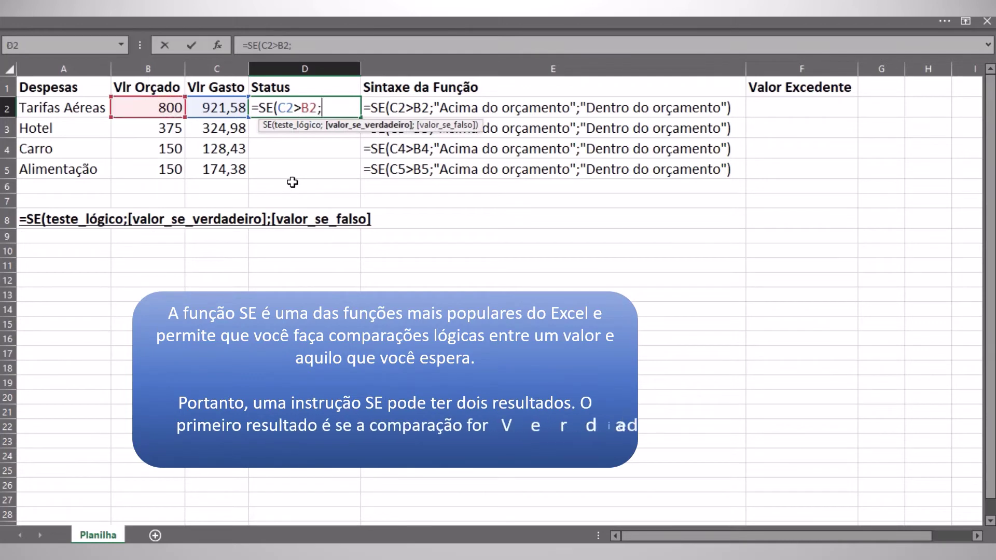
Complete the D2 formula with "Acima do orçamento" as the true value and "Dentro do orçamento" as the false value.
type("\"Acima")
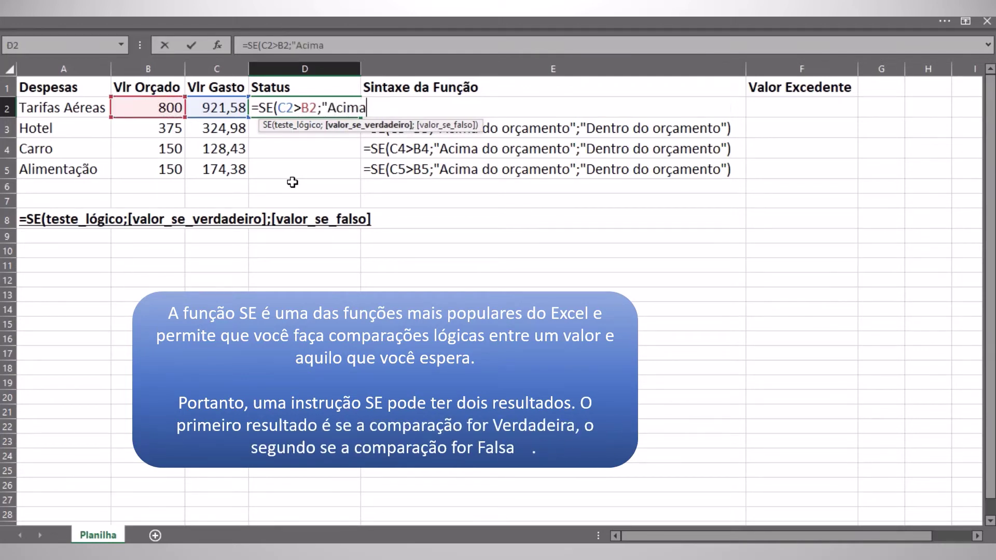
type(" do orçam")
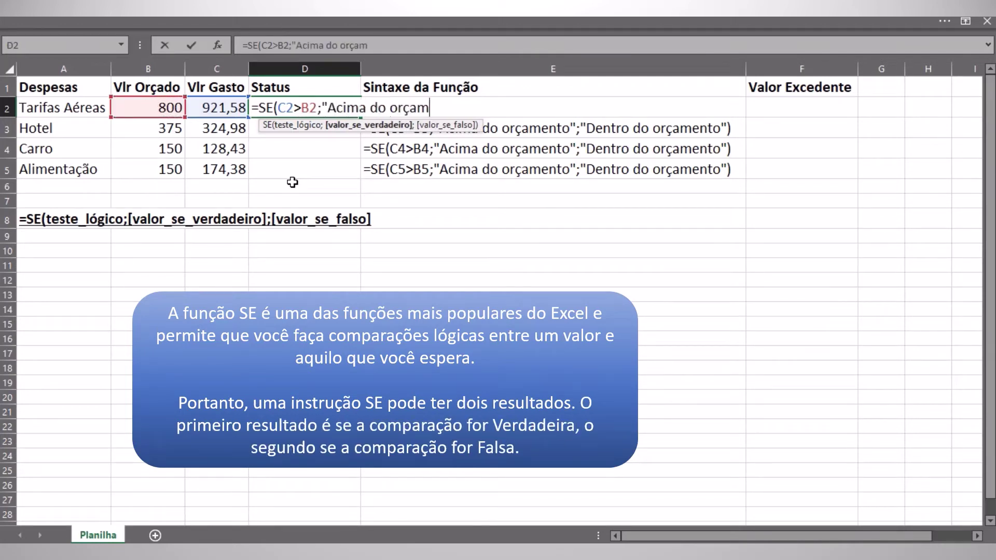
type("ento\";\"D")
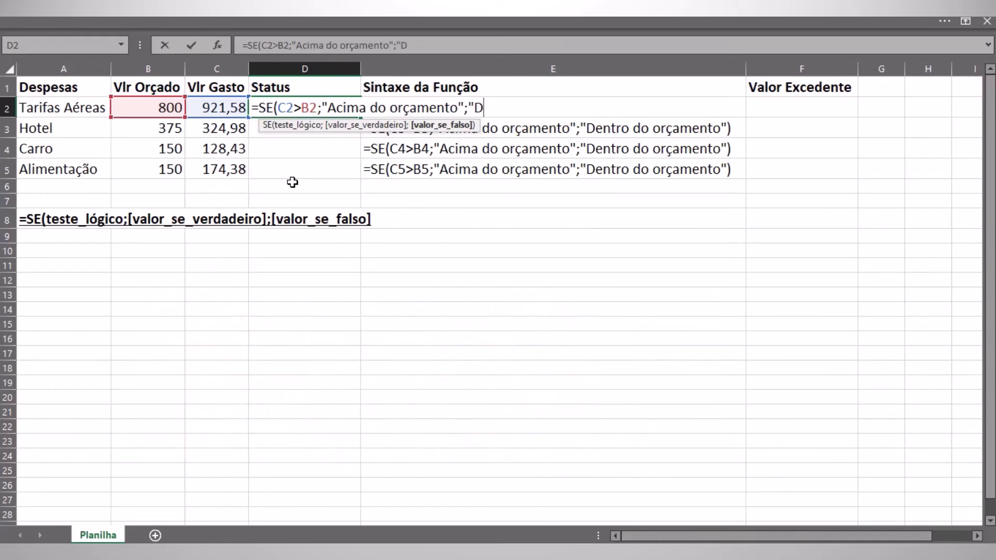
type("entro do orçamento")
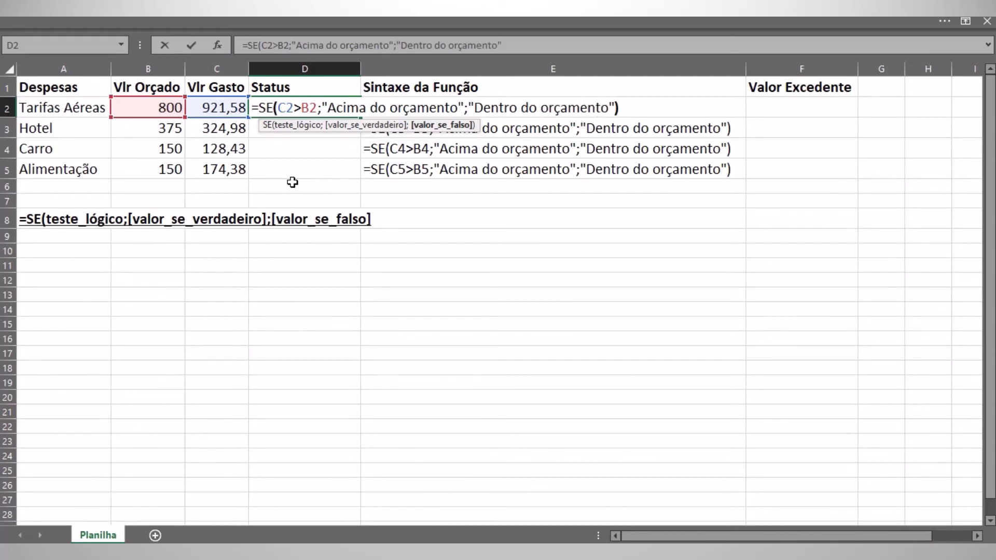
key("ctrl+Return")
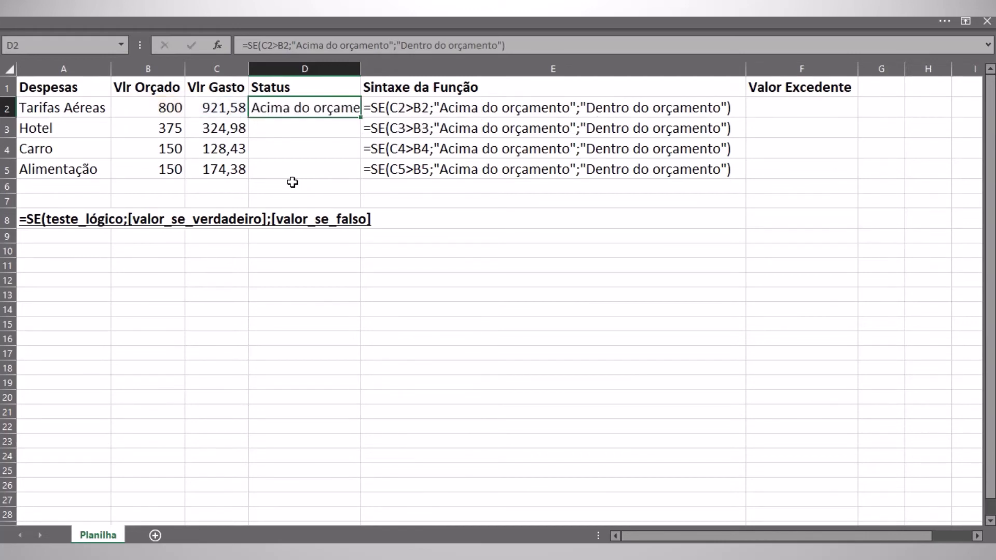
Autofit the width of the Status column and fill the D2 formula down through D5.
double_click(360, 65)
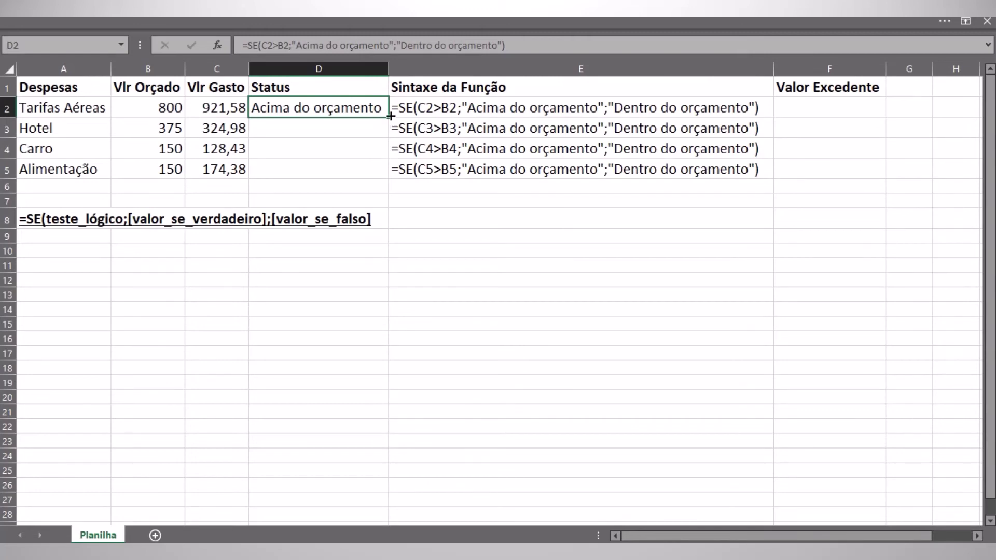
left_click_drag(390, 116, 387, 172)
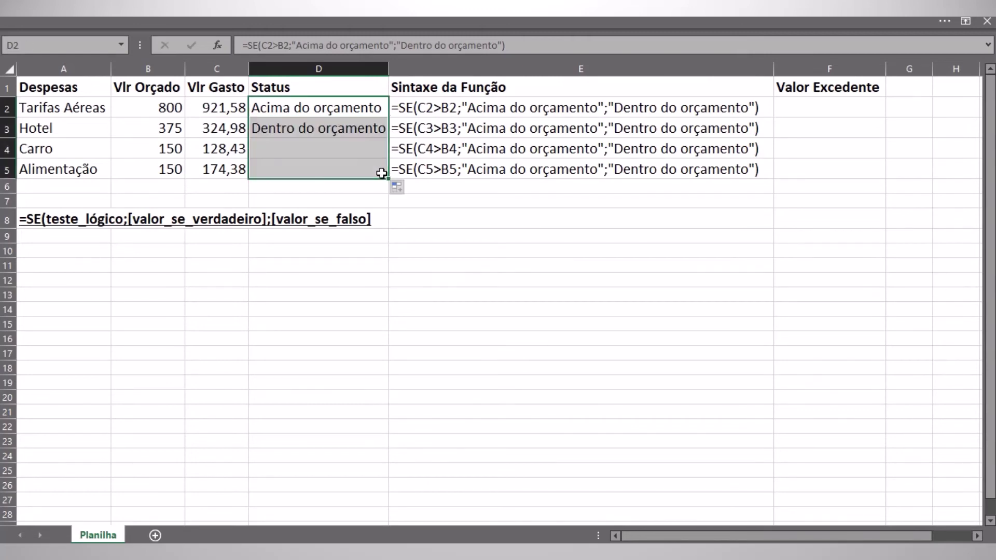
Evaluate the SE formula in D2 step by step through to its final result, and close the evaluation.
left_click(295, 107)
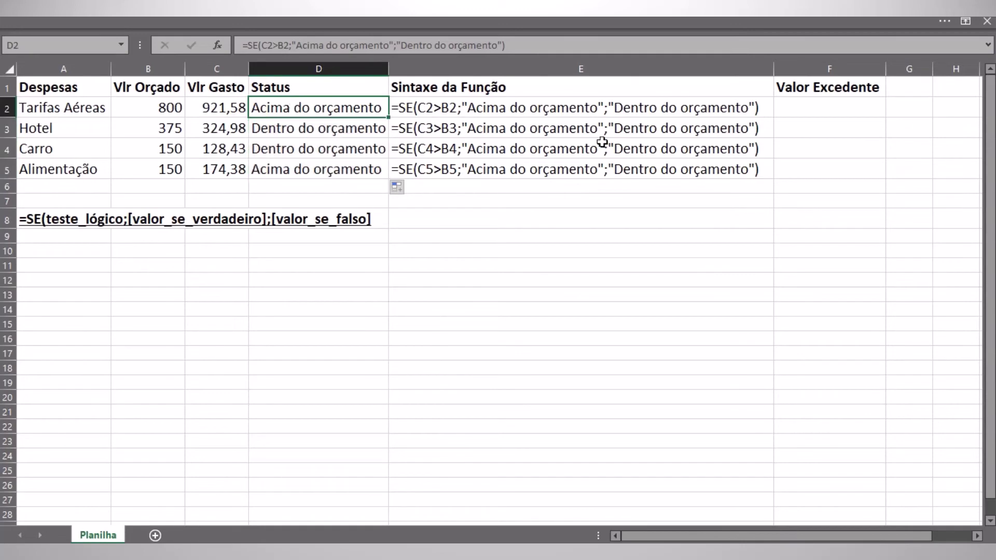
left_click(945, 20)
left_click(361, 49)
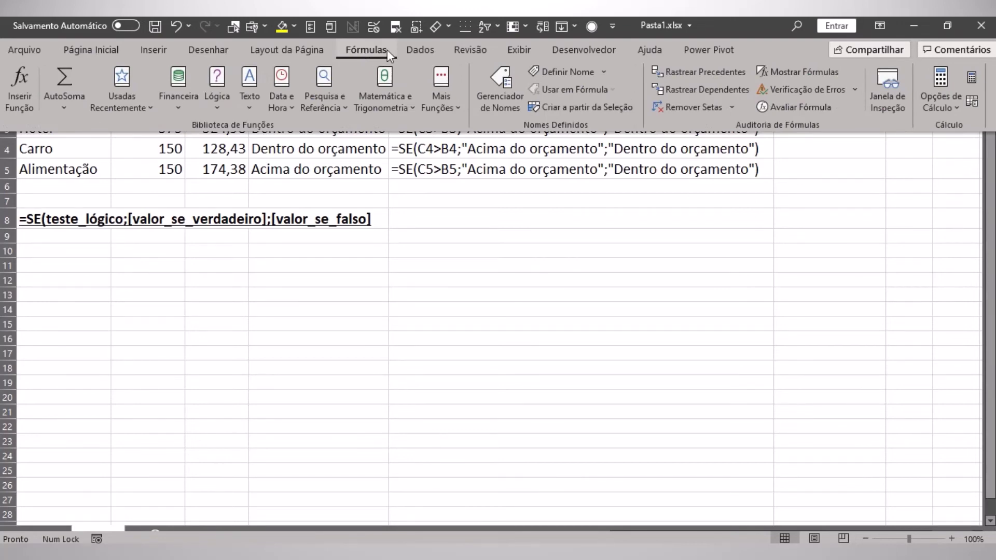
left_click(817, 106)
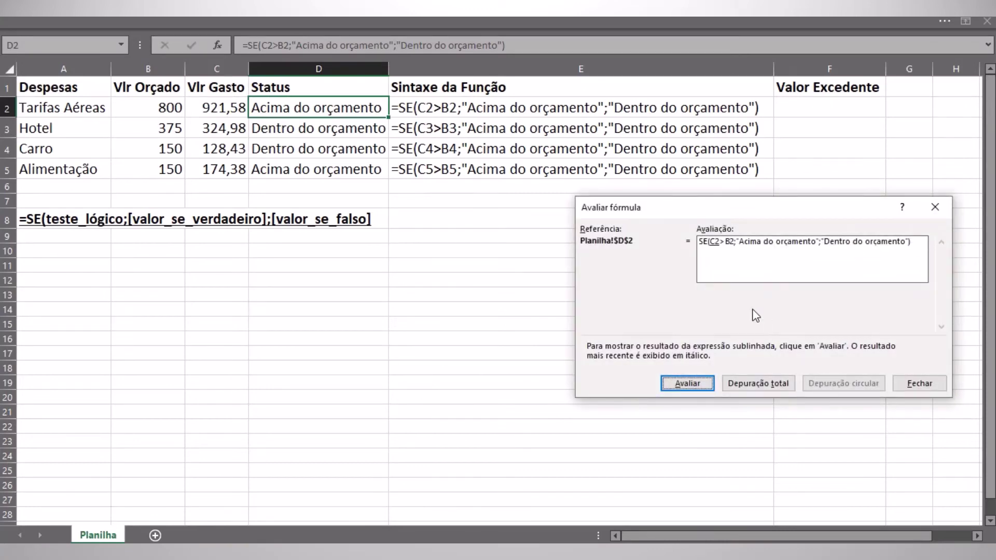
left_click(686, 385)
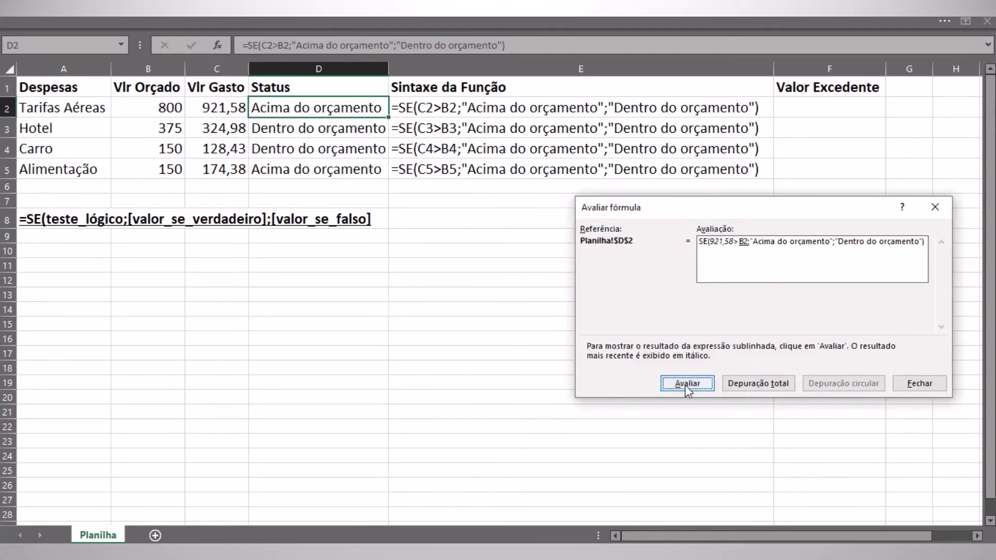
left_click(685, 385)
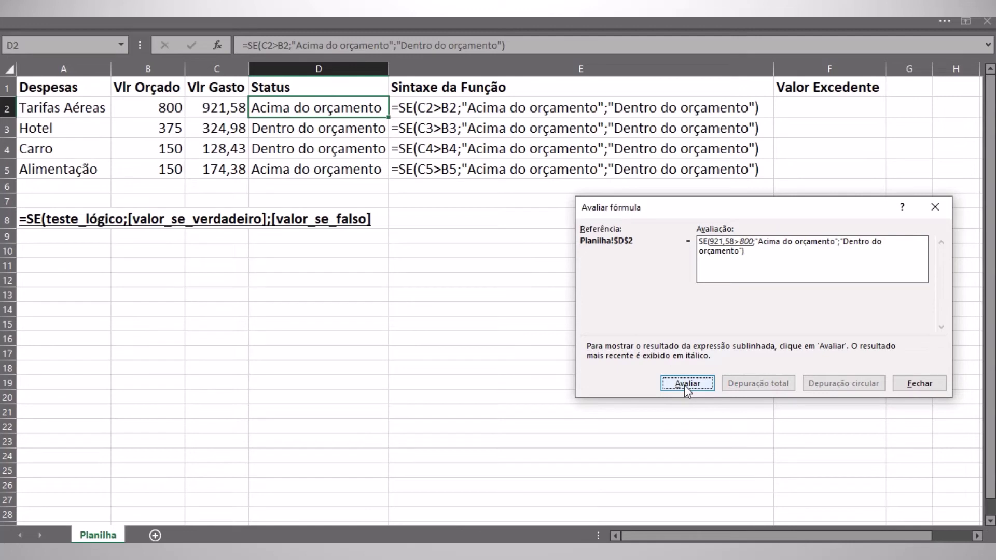
left_click(684, 389)
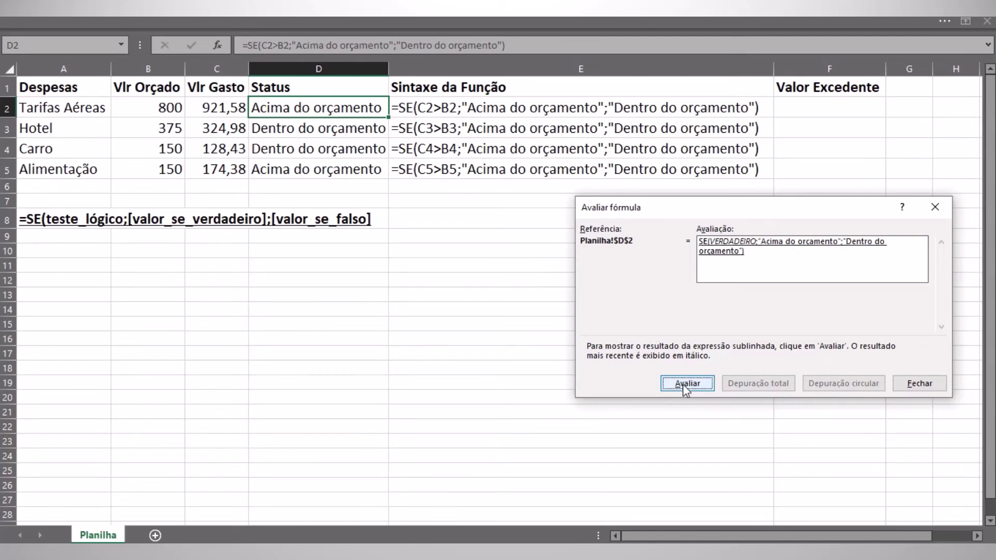
left_click(680, 384)
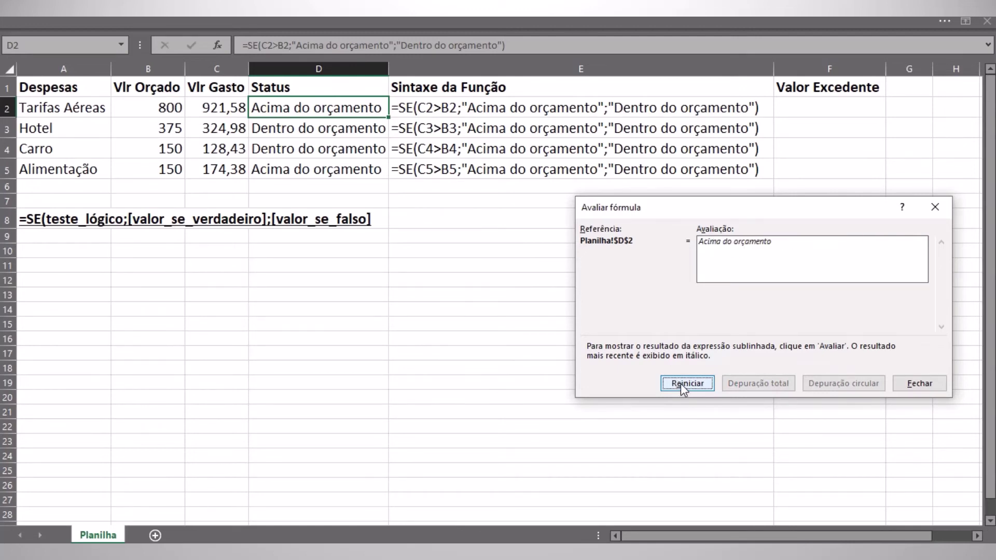
left_click(922, 385)
Evaluate the Hotel row's SE formula in D3 step by step to its final result, and close the evaluation.
left_click(339, 137)
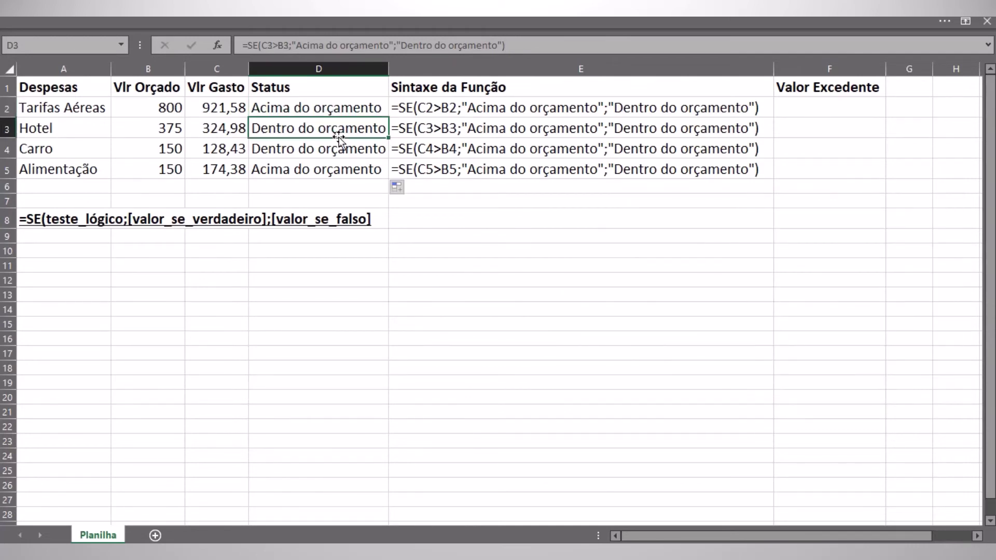
left_click(945, 23)
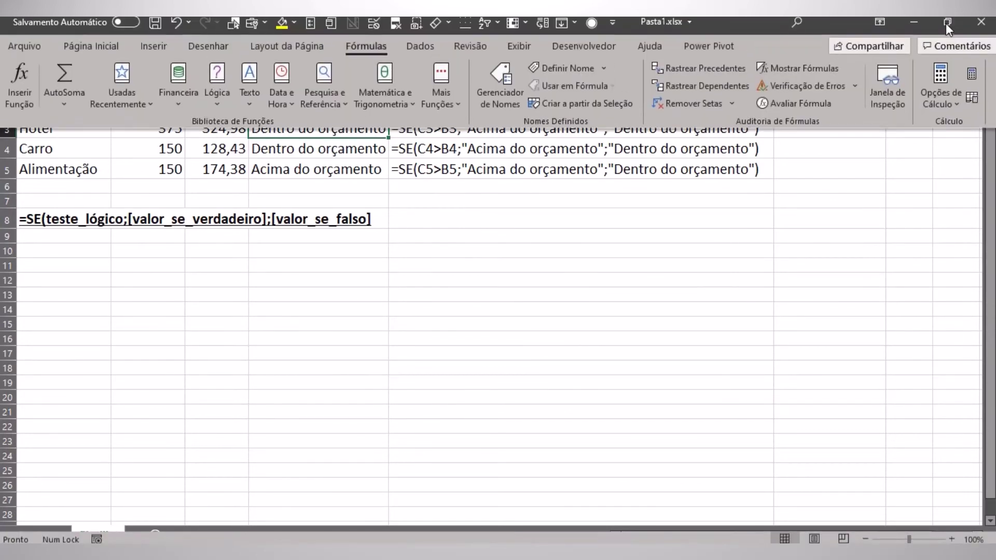
left_click(814, 107)
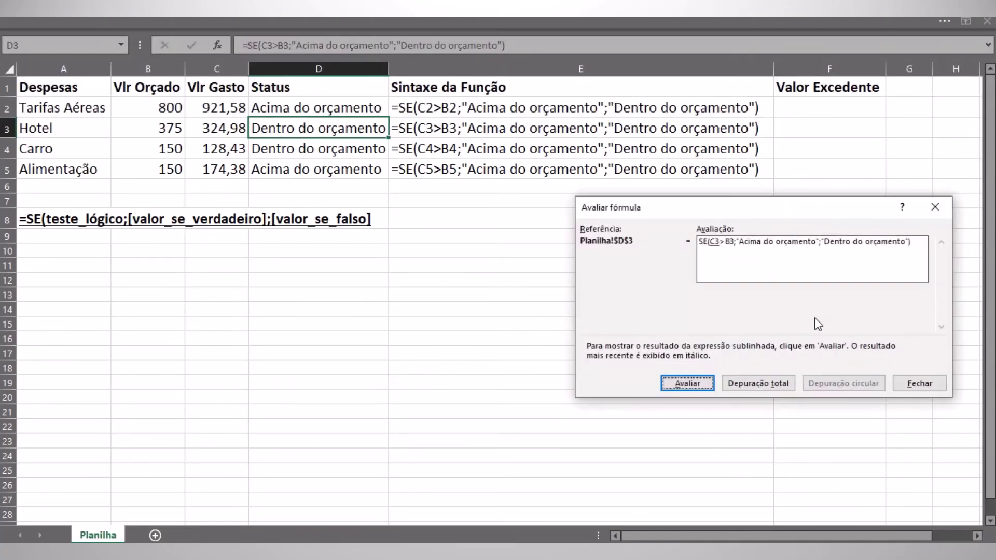
left_click(694, 387)
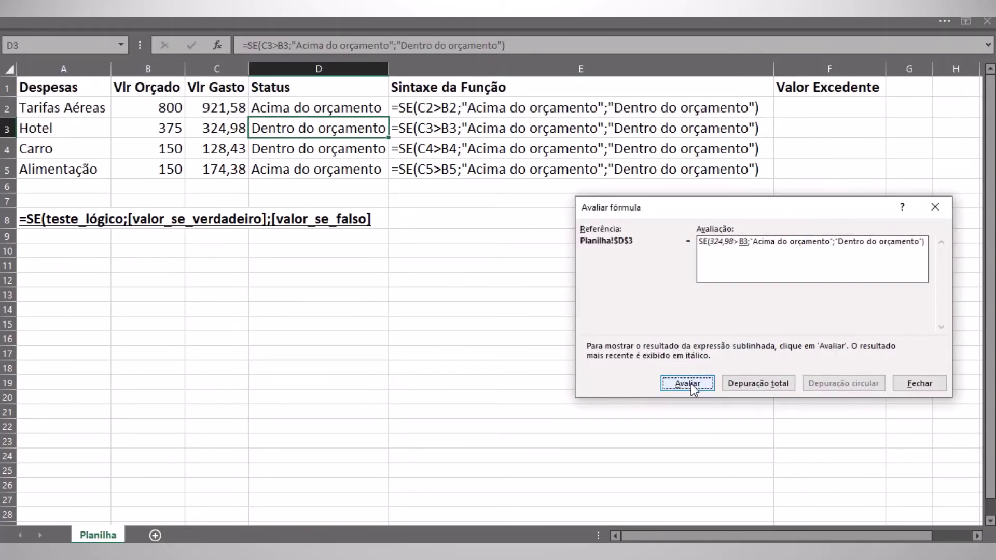
left_click(691, 384)
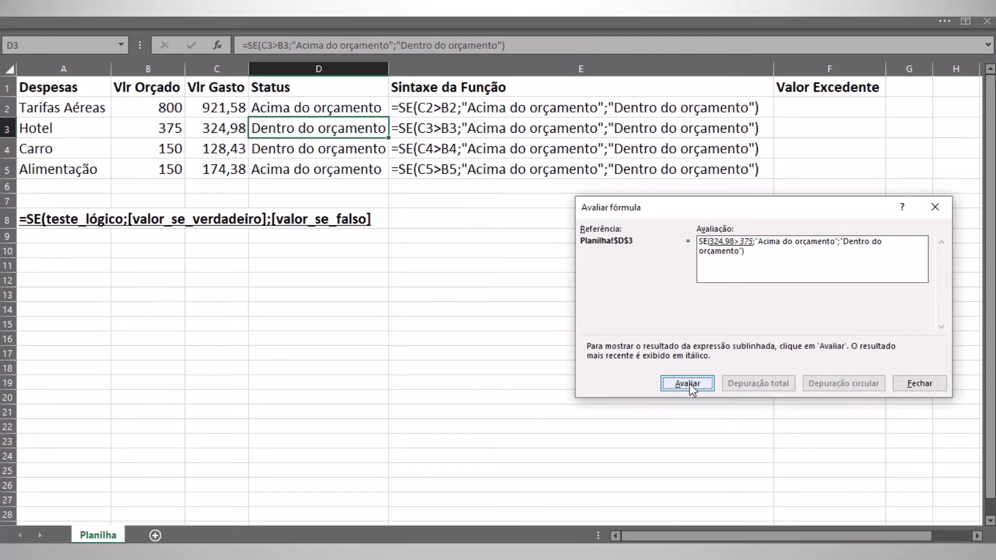
left_click(690, 385)
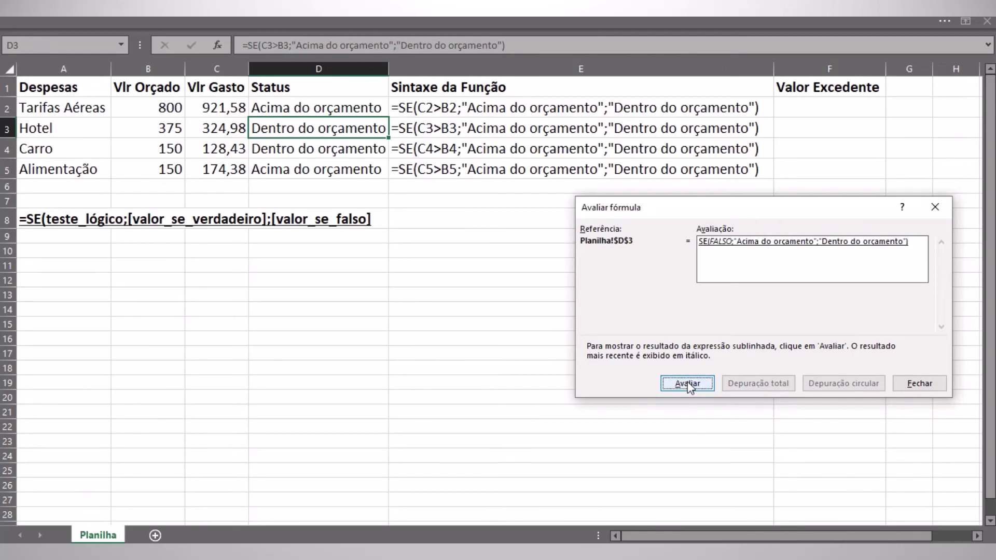
left_click(690, 384)
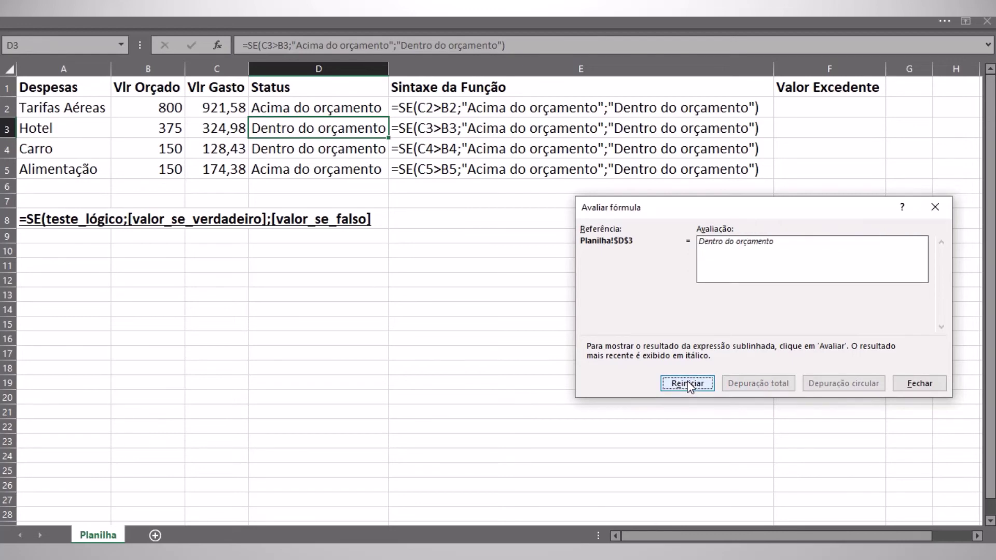
left_click(909, 384)
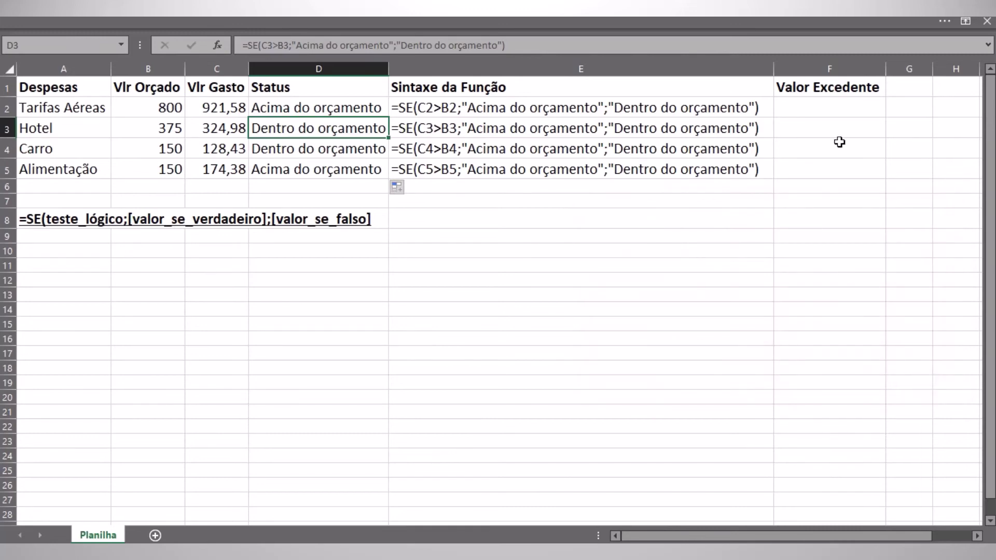
Start an SE formula in F2 that tests whether D2 equals "Acima do orçamento".
left_click(843, 107)
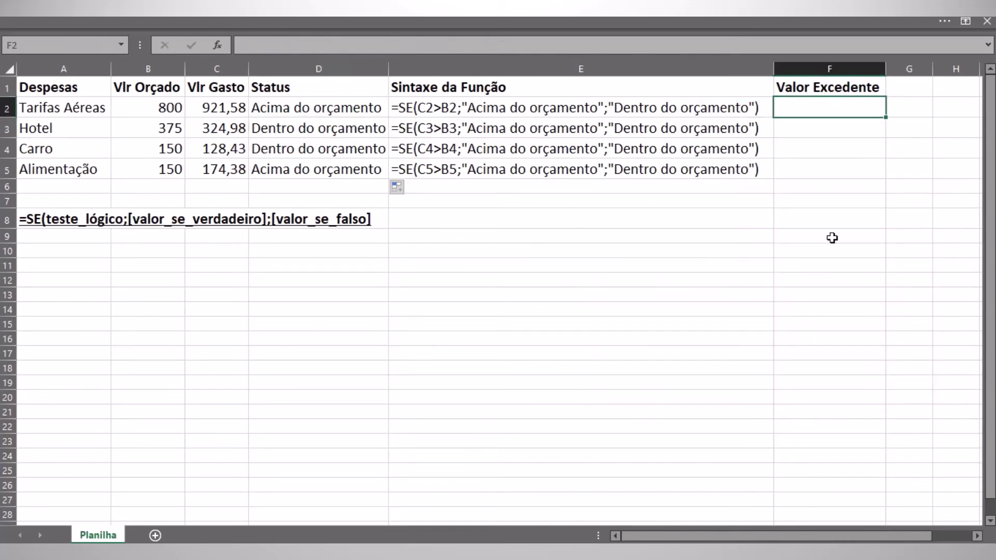
type("=")
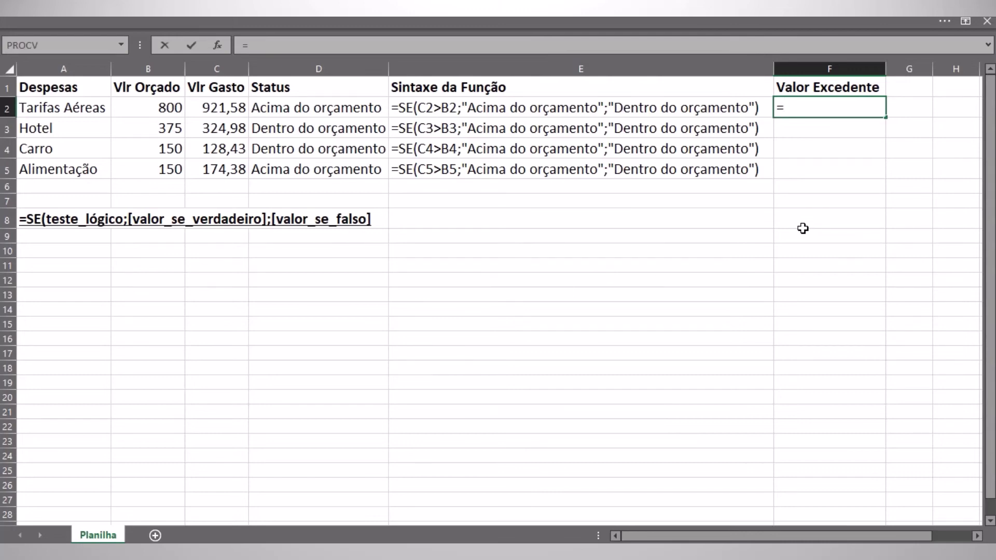
type("SE(")
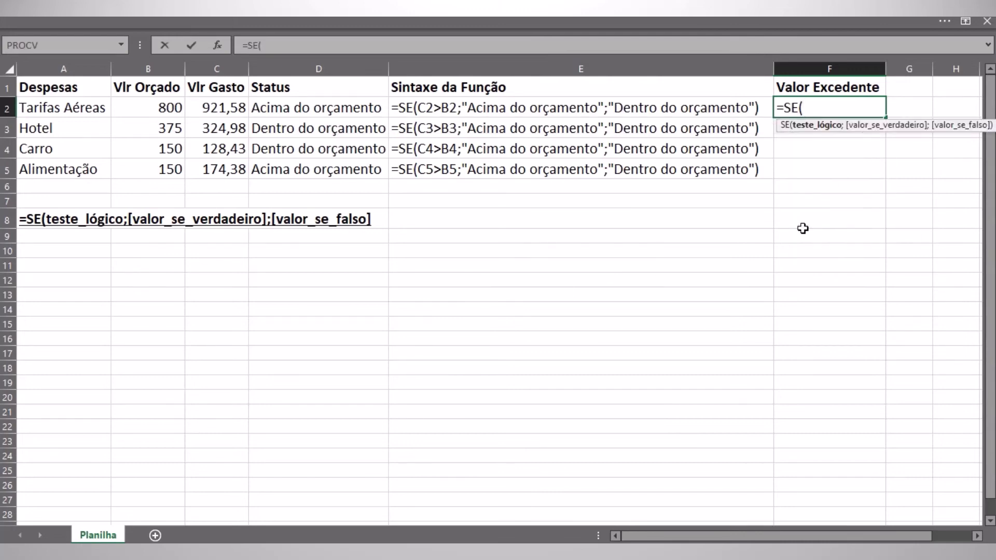
key("Left")
key("Left")
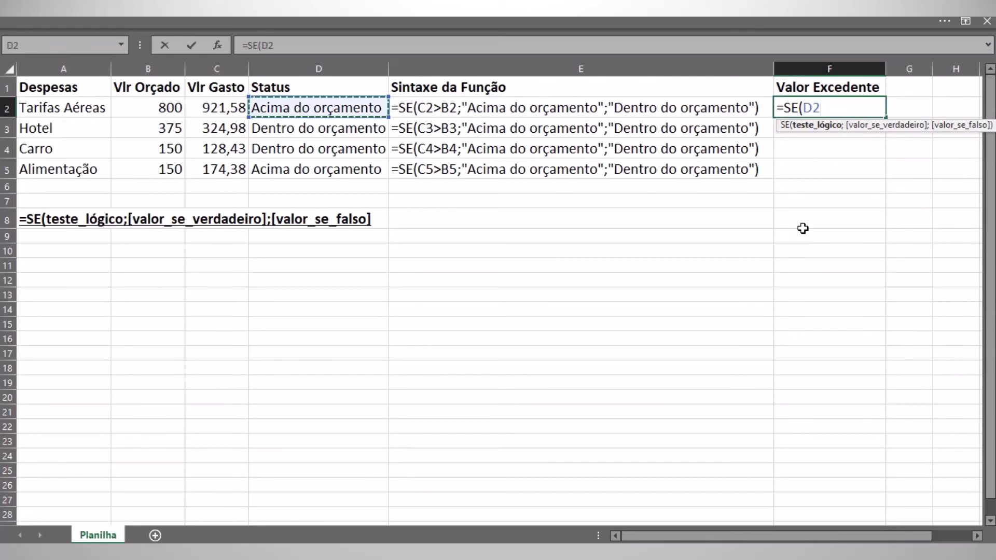
type("=\"Acima do")
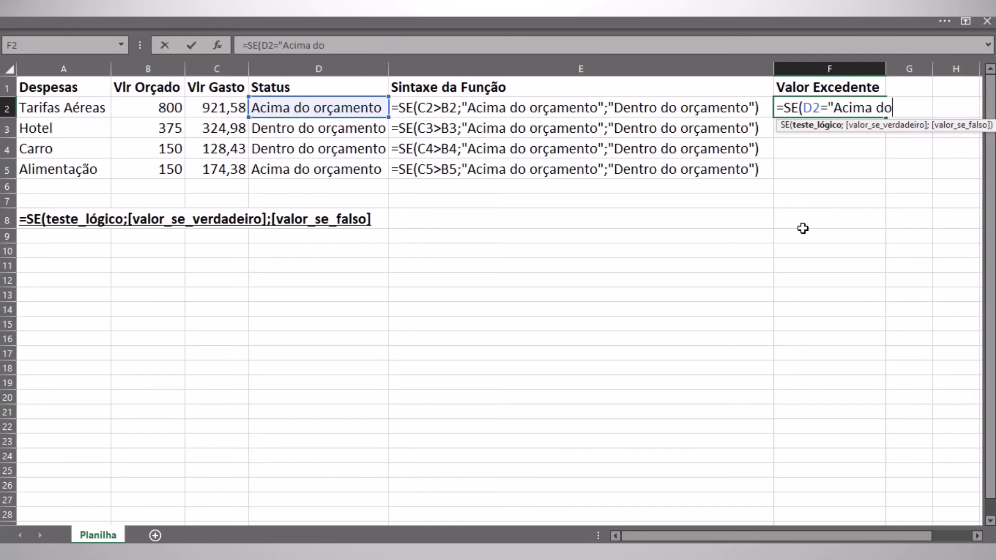
type(" orçamento\"")
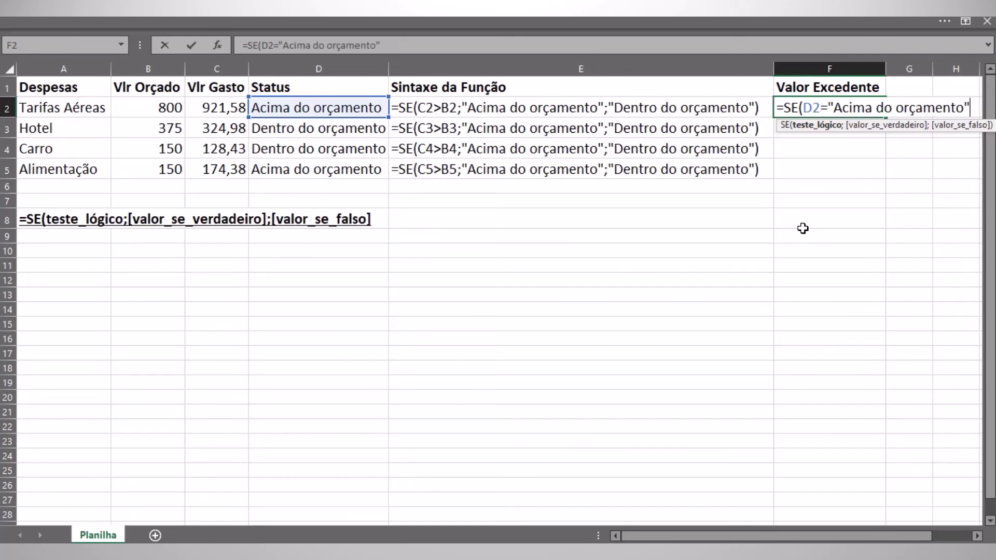
Complete the F2 formula with C2-B2 as the true value and 0 as the false value, and fill it down through F5.
type(";")
key("Left")
key("Left")
key("Left")
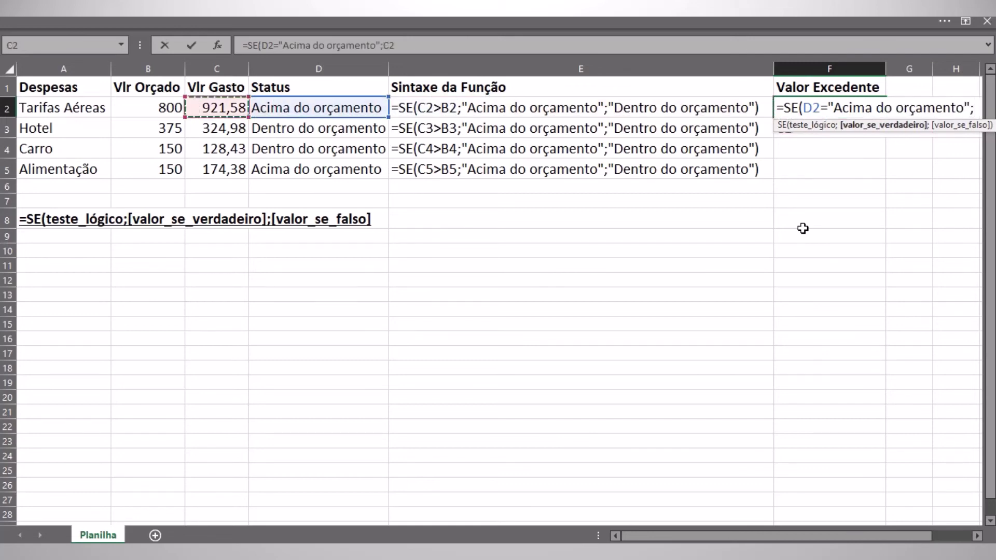
type("-")
key("Left")
key("Left")
key("Left")
key("Left")
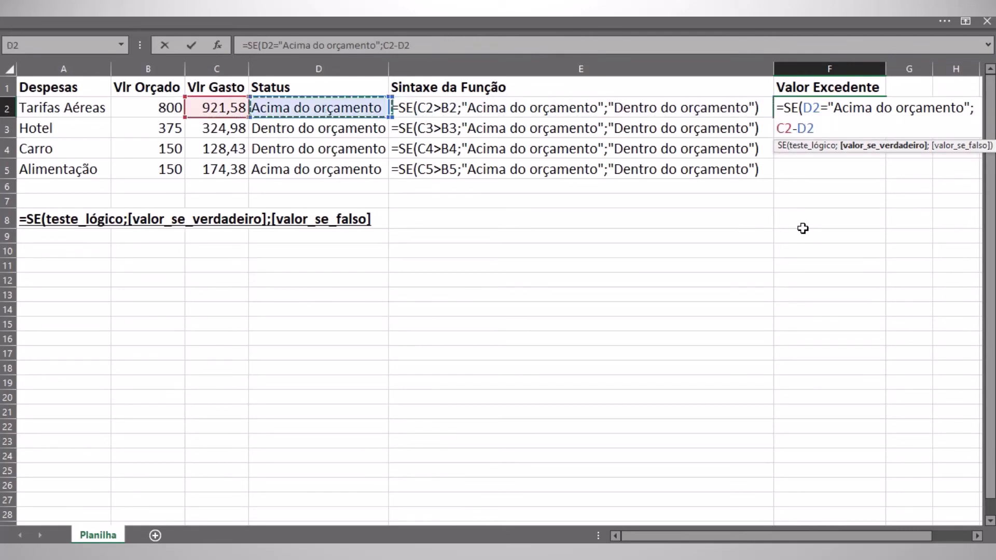
type(";0)")
key("ctrl+Return")
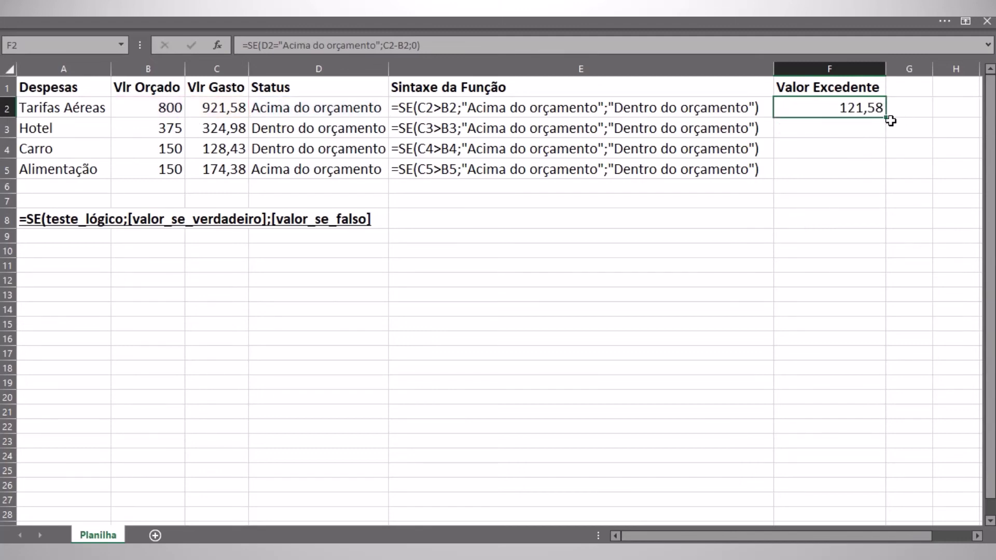
left_click_drag(888, 118, 880, 177)
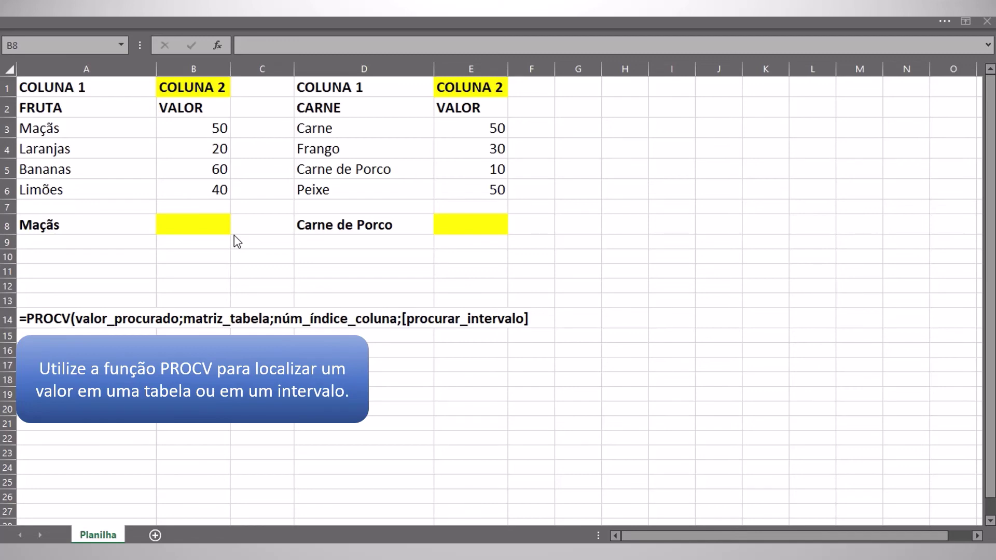
Start a PROCV formula in B8 with A8 as the lookup value and A3:B6 as the table range.
left_click(198, 231)
type("=PROCV")
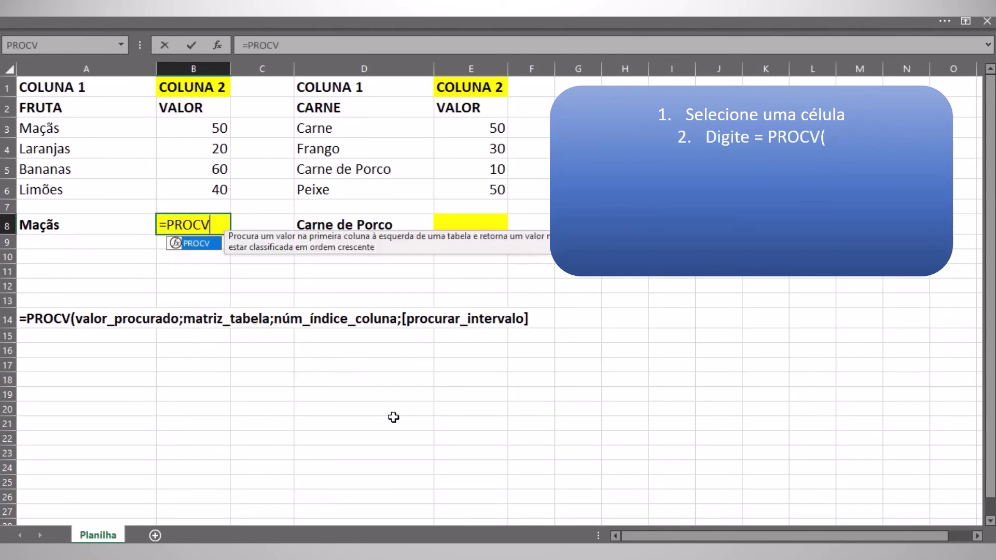
type("(")
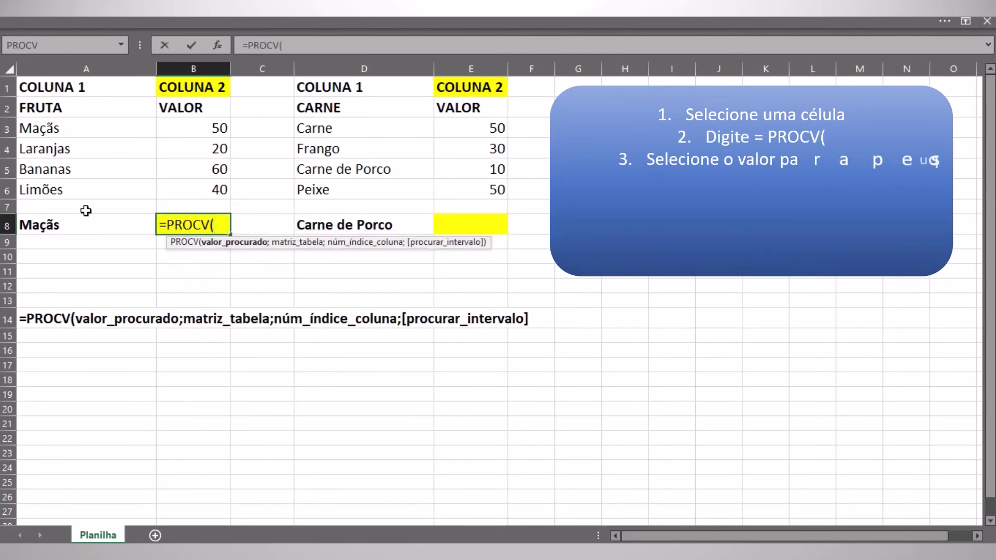
left_click(72, 223)
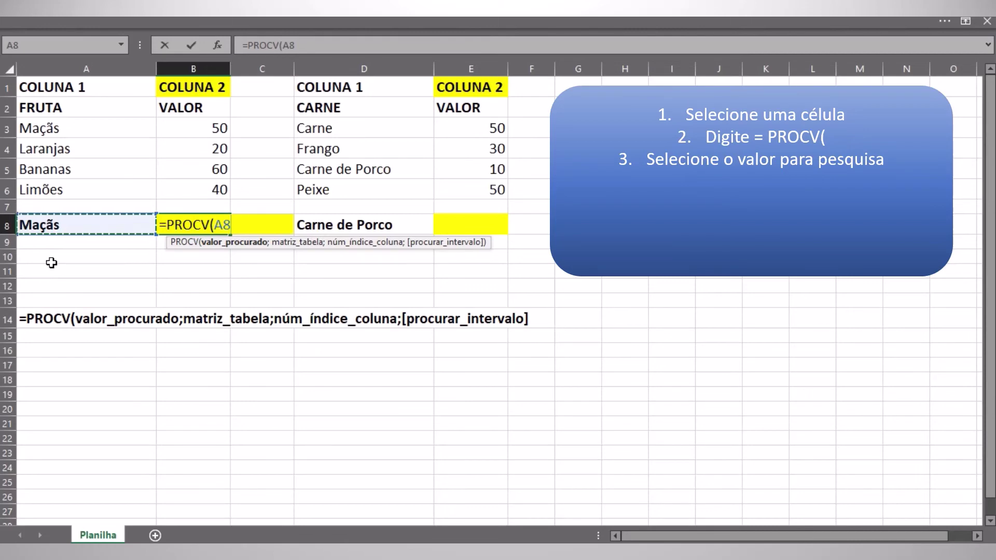
type(";")
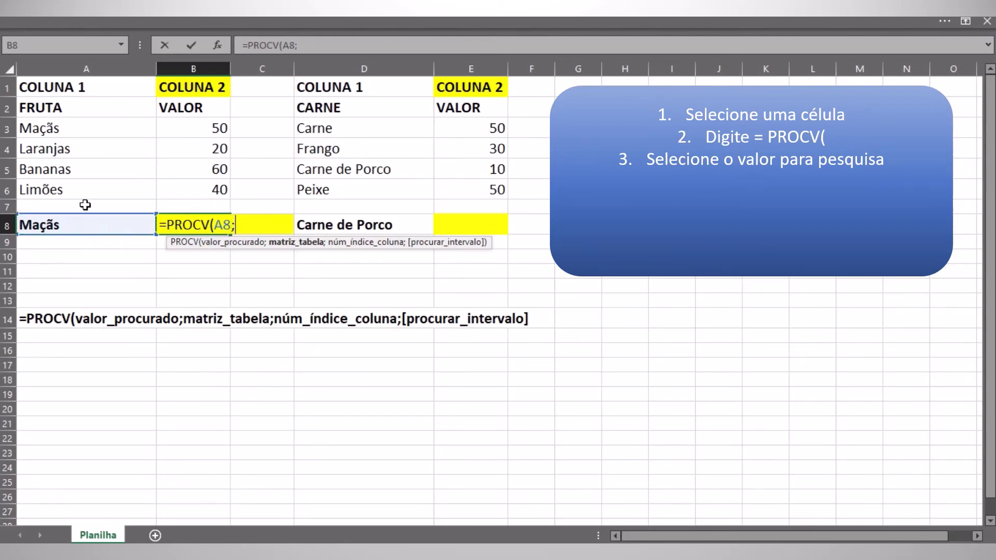
left_click_drag(76, 128, 195, 179)
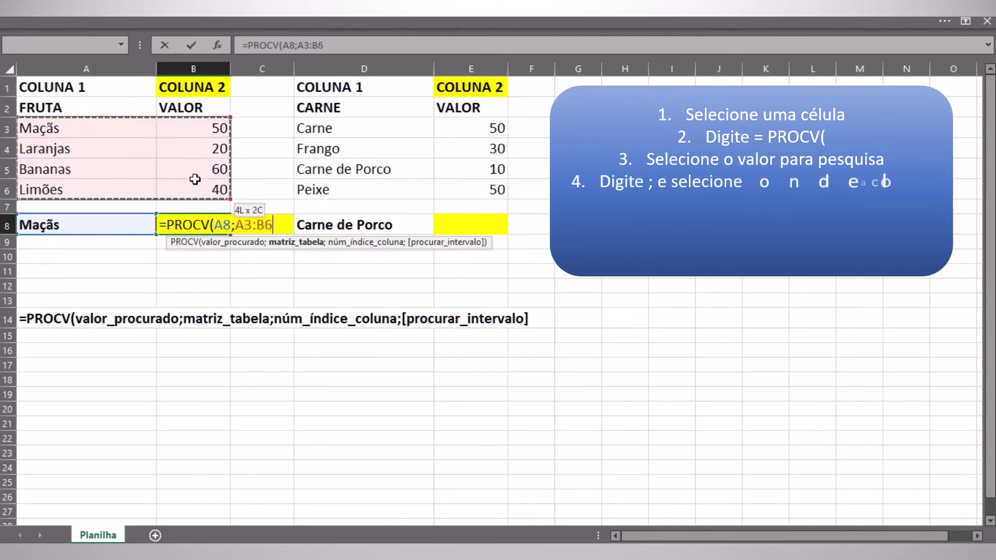
Complete the B8 formula with column index 2 and FALSO for an exact match.
type(";")
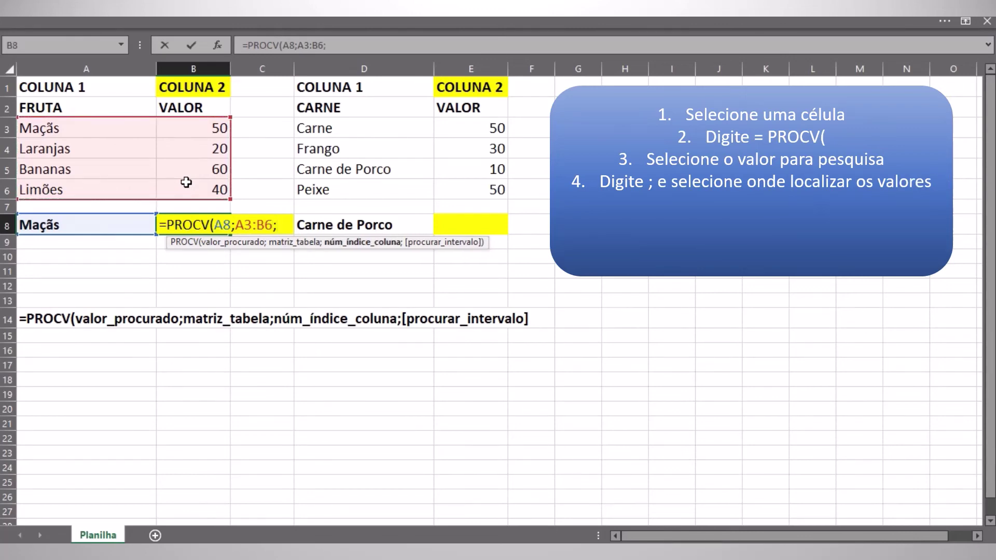
type("2;")
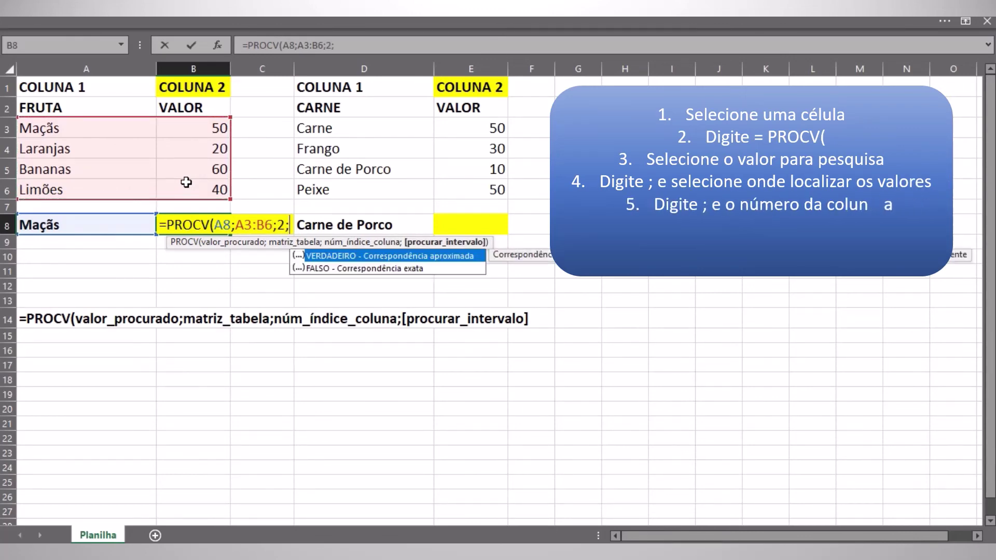
key("Down")
key("Tab")
type(")")
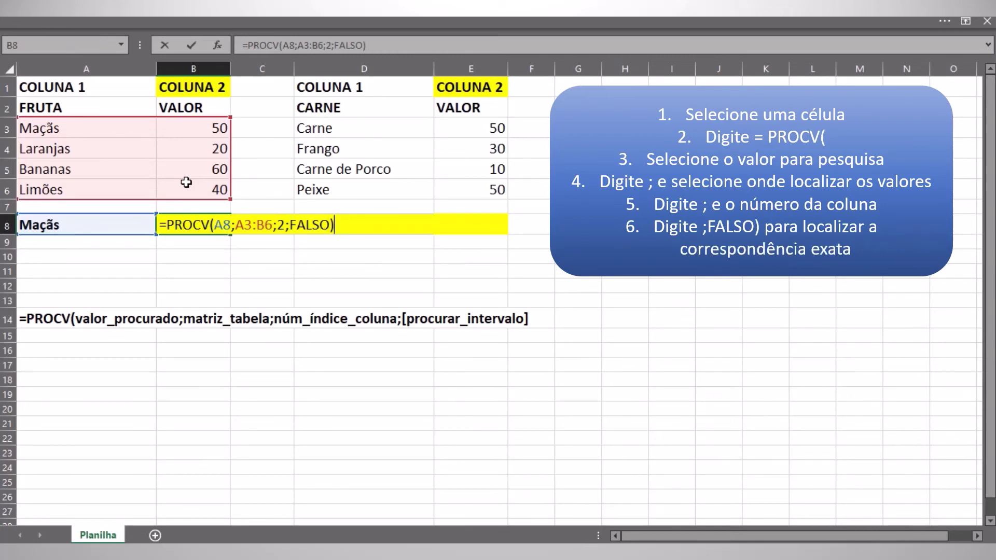
key("ctrl+Return")
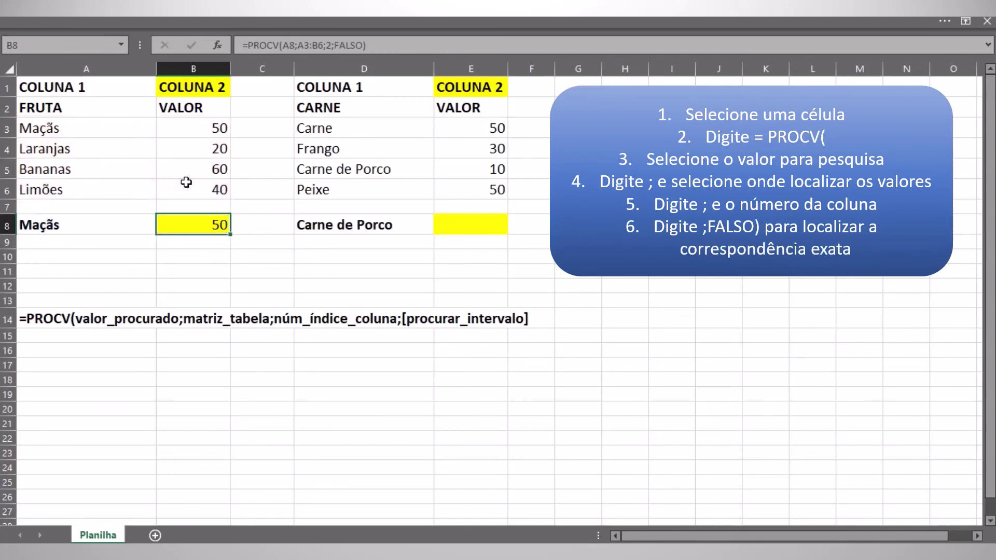
Start a PROCV formula in E8 with D8 as the lookup value and D3:E6 as the table range.
left_click(464, 223)
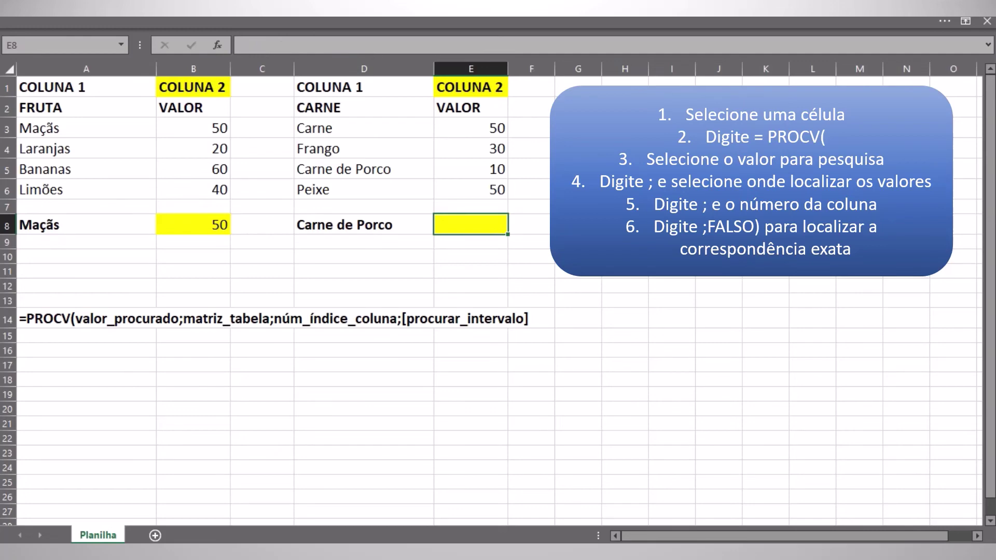
type("=PROCV(")
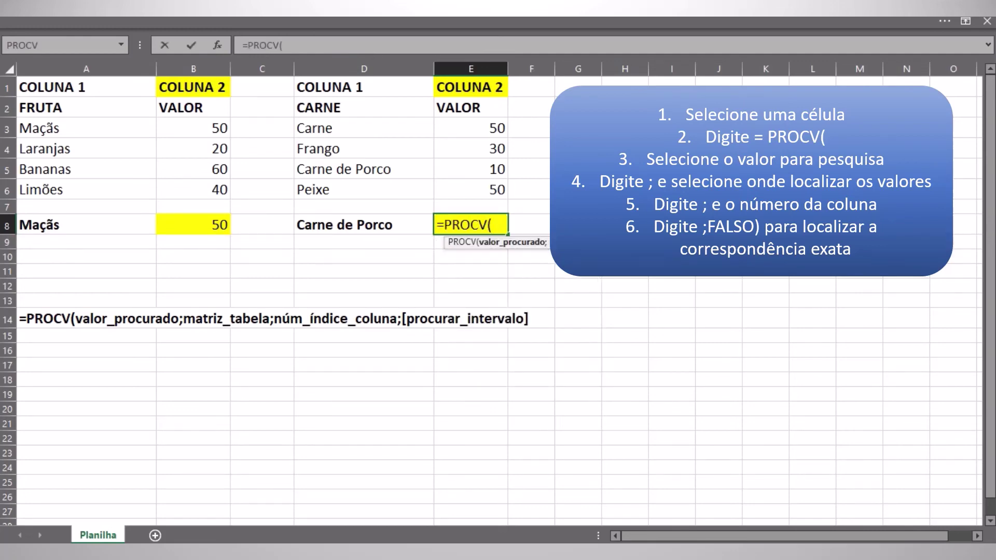
left_click(390, 224)
type(";")
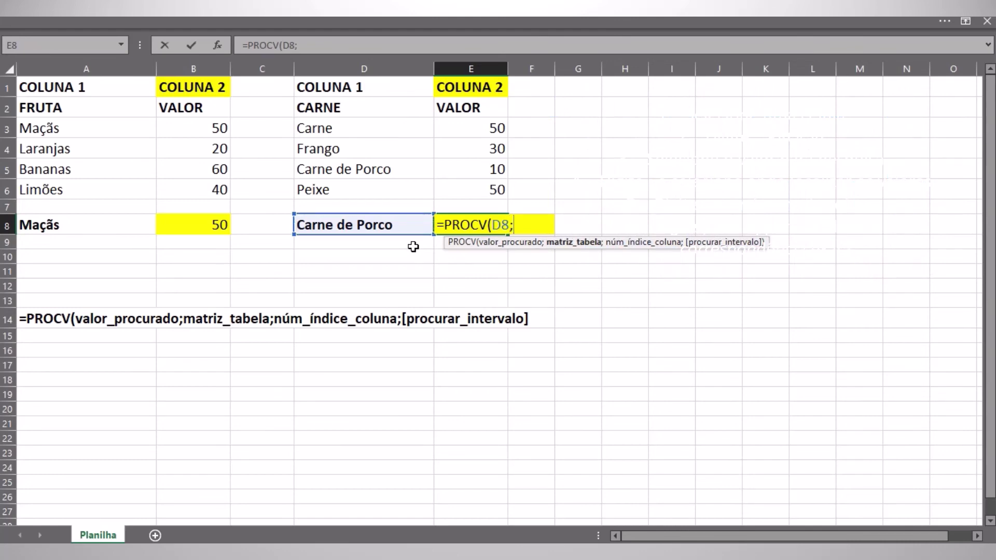
left_click_drag(363, 128, 470, 182)
Complete the E8 formula with column index 2 and FALSO for an exact match.
type(";2;")
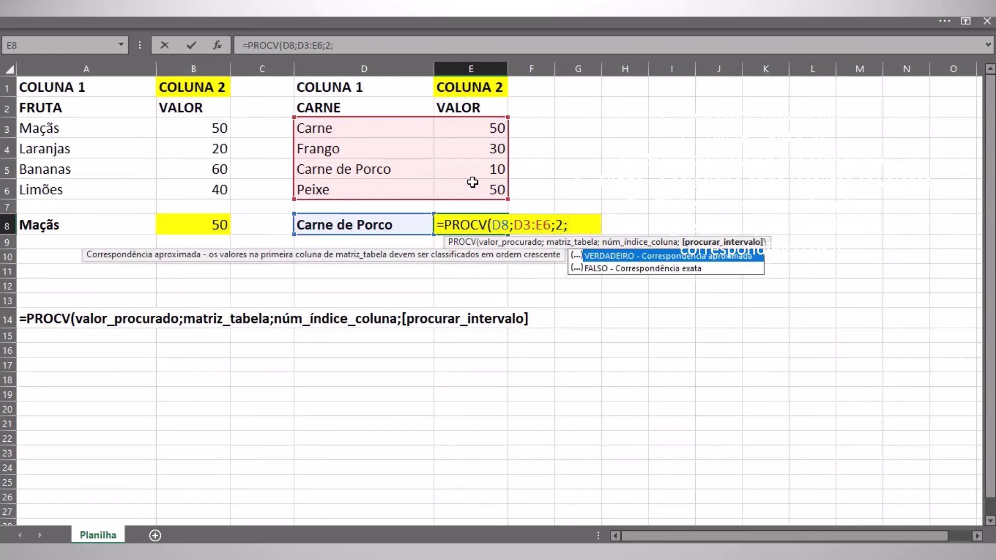
key("Down")
key("Tab")
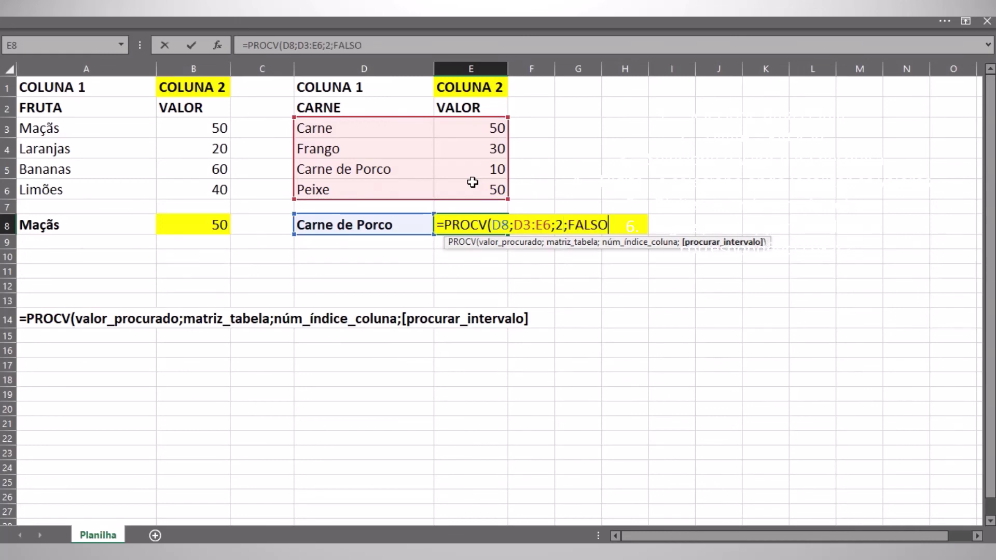
type(")")
key("Return")
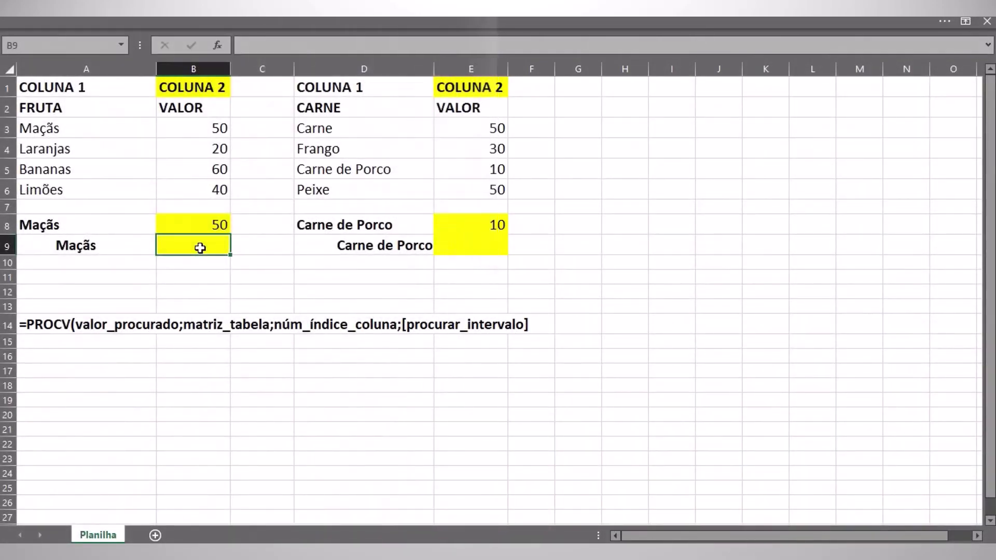
Start a PROCV formula in B9 with the indented Maçãs in A9 as the lookup value and A3:B6 as the table range.
type("=PROCV(")
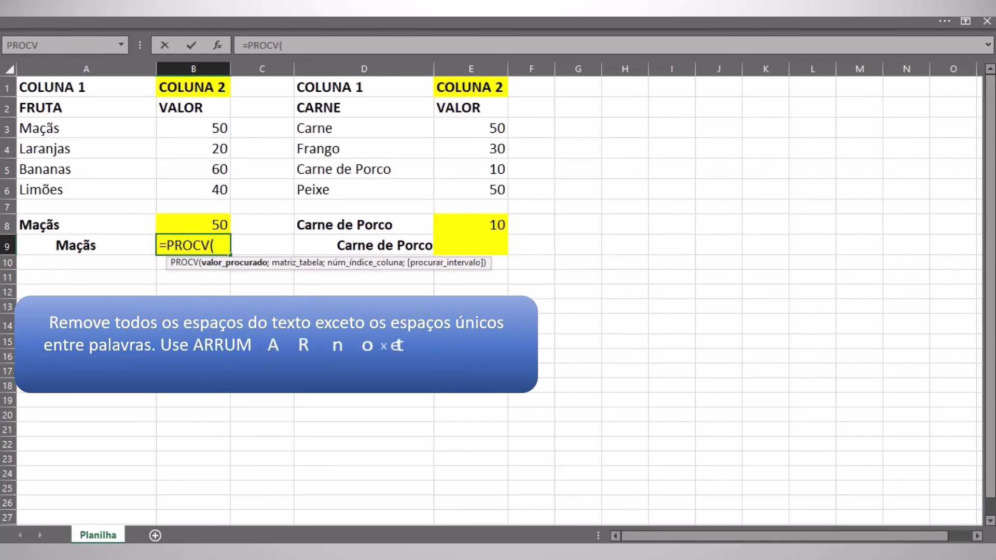
left_click(86, 245)
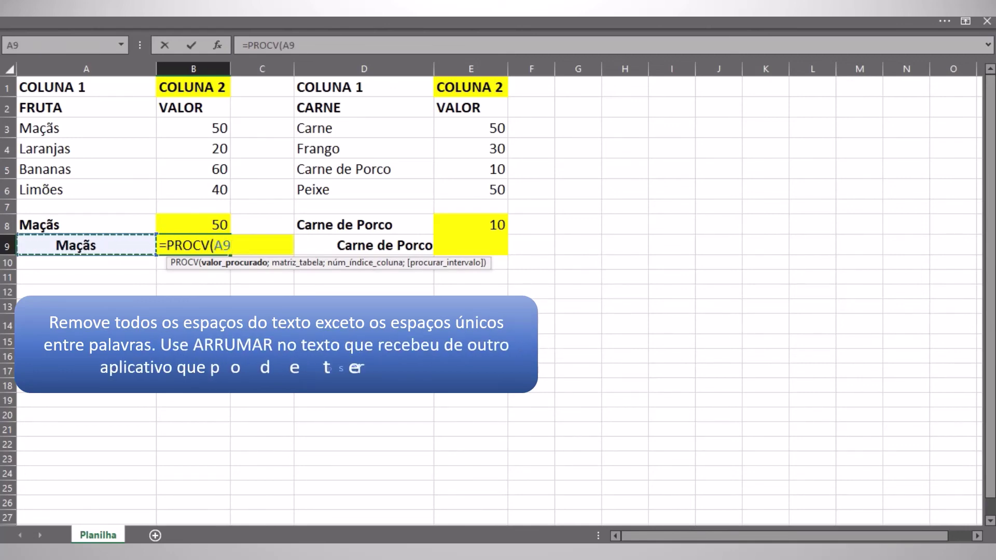
type(";")
key("Up")
key("Up")
key("Up")
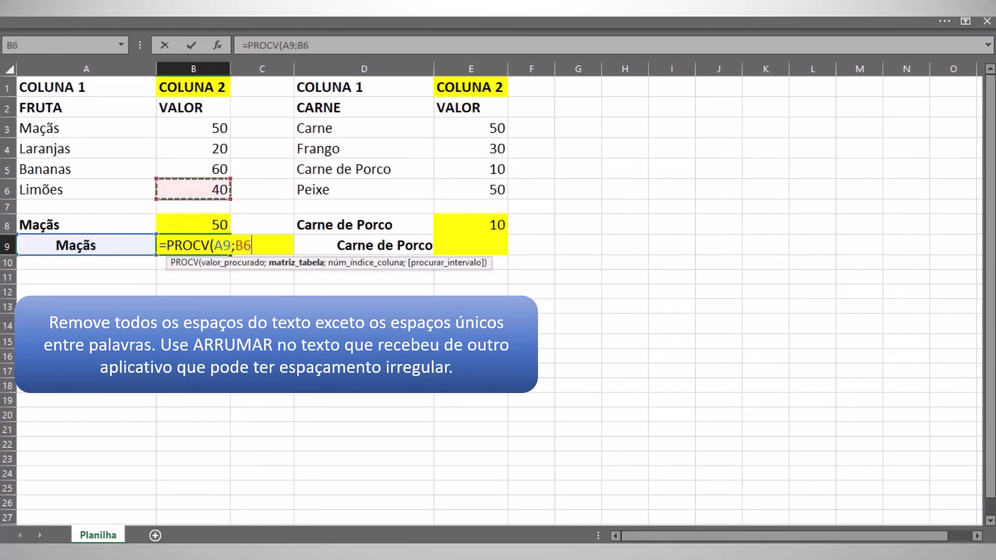
key("shift+Up")
key("shift+Up")
key("shift+Up")
key("shift+Left")
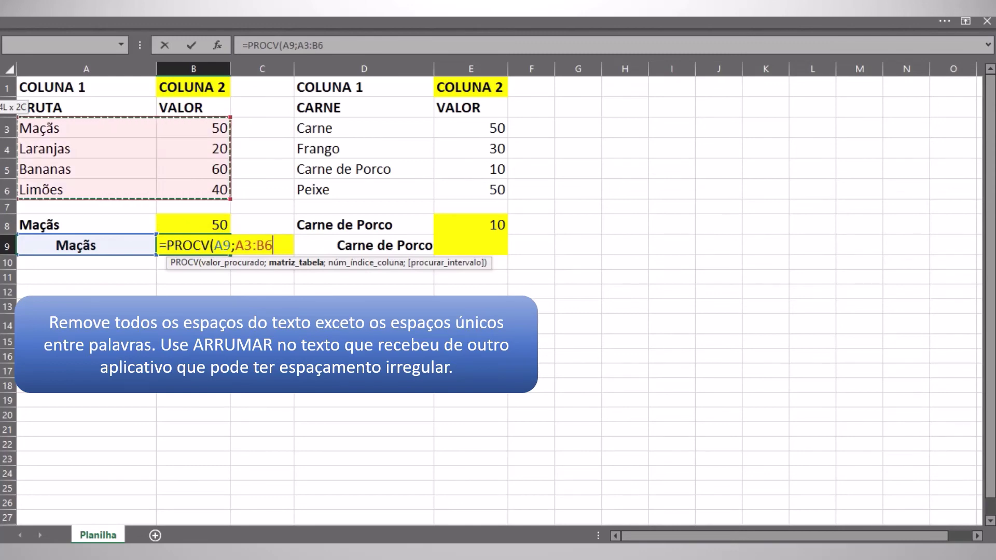
Complete the B9 formula with column index 2 and FALSO for an exact match.
type(";2;")
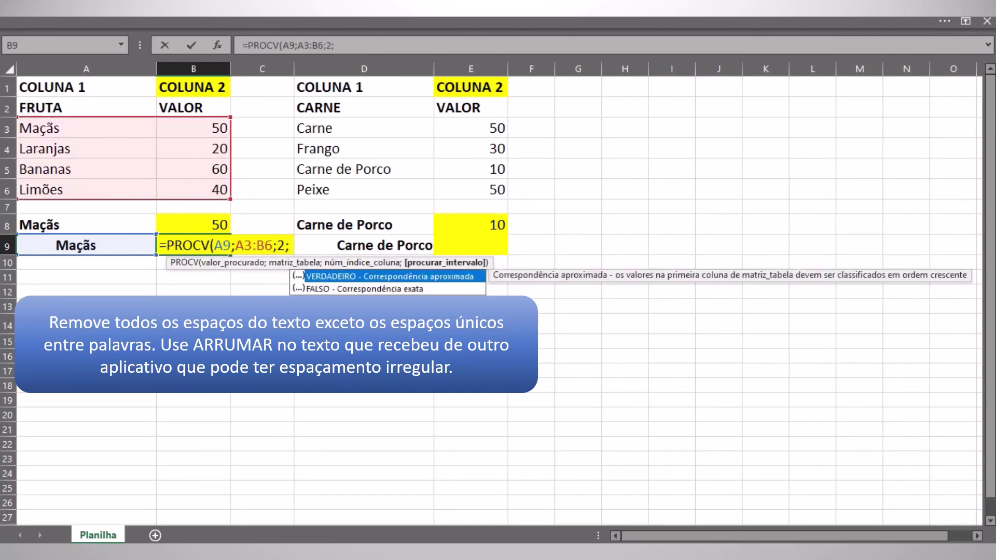
key("Down")
key("Tab")
type(")")
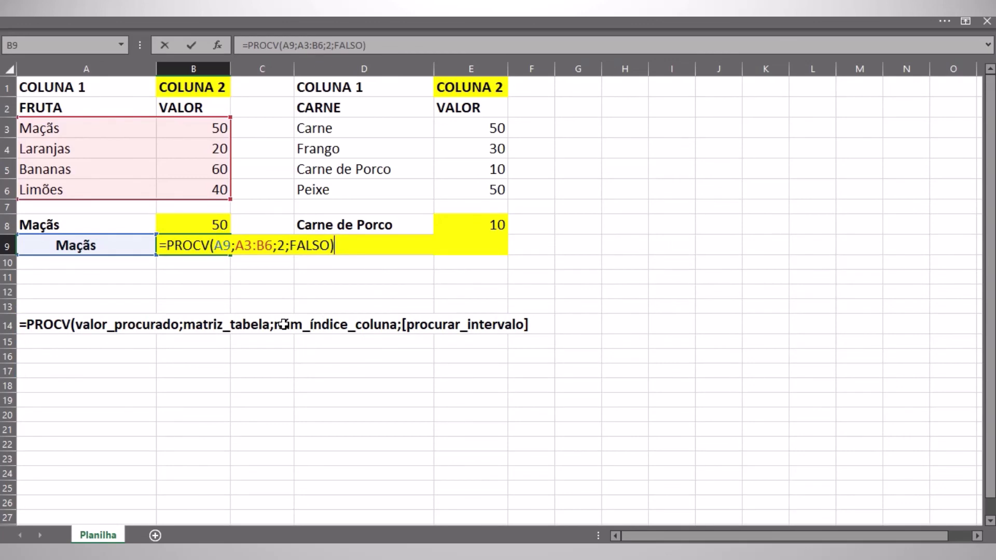
key("Return")
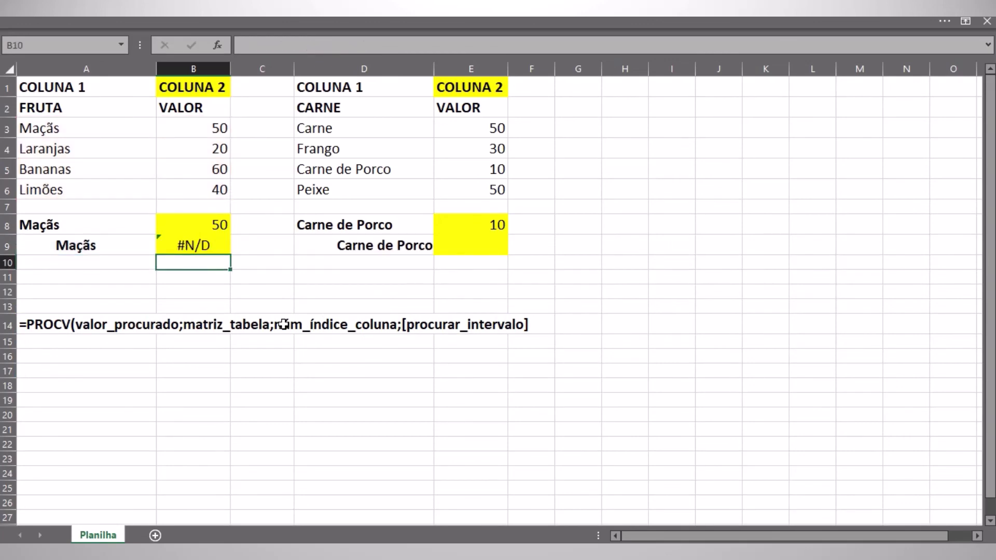
Inspect the contents of cell A9 for extra spaces around the text, and leave the cell.
key("Left")
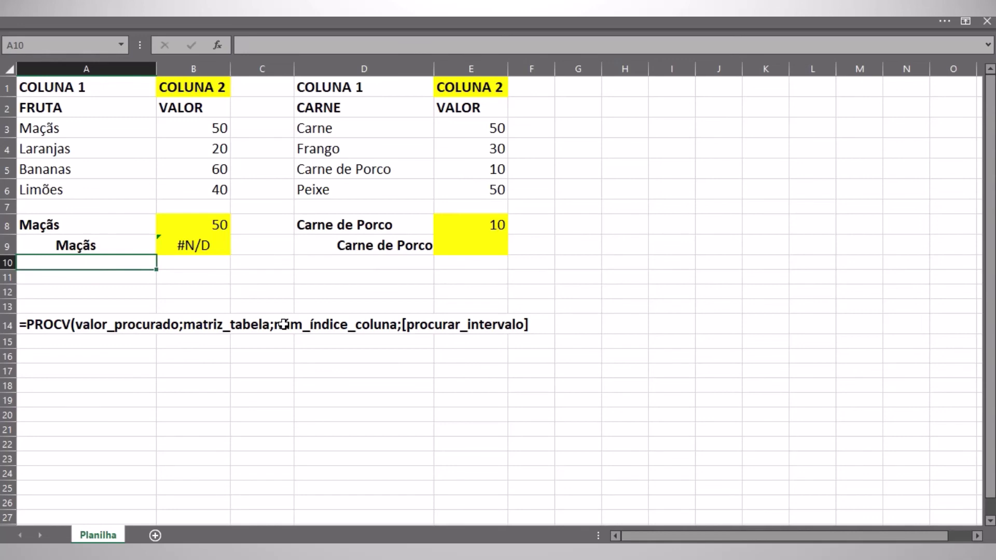
key("Up")
key("F2")
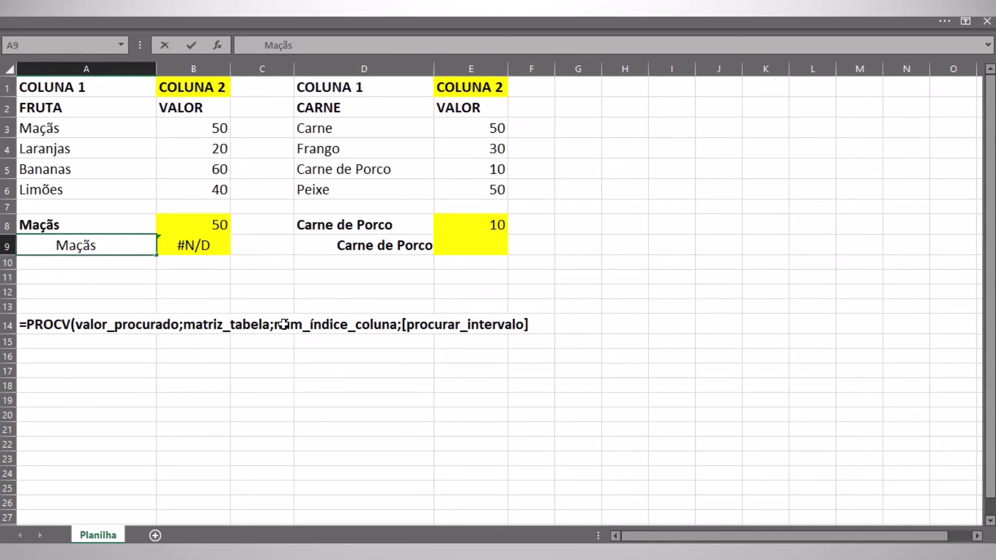
key("ctrl+b")
key("Return")
Enter an ARRUMAR formula in A10 that removes the extra spaces from the text in A9.
type("=ARRU")
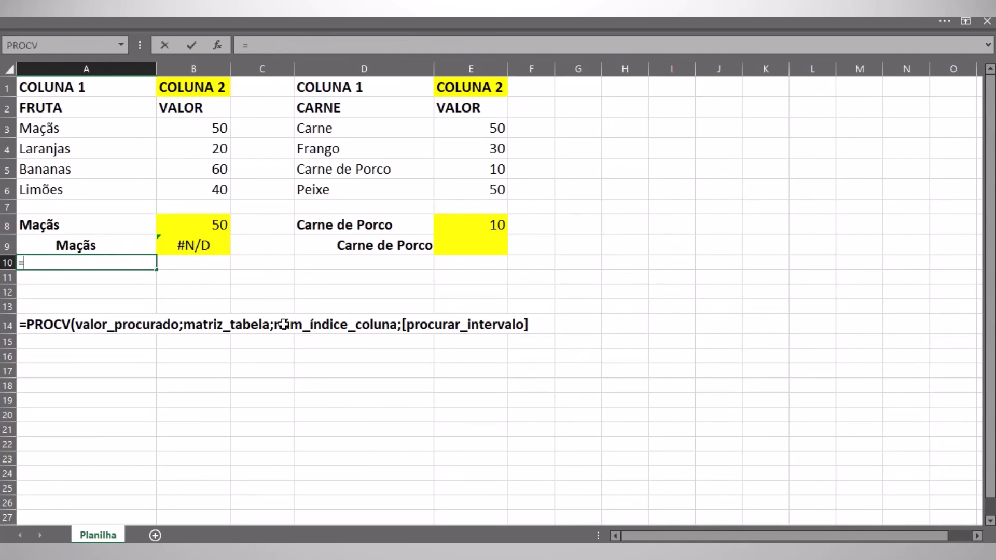
key("Tab")
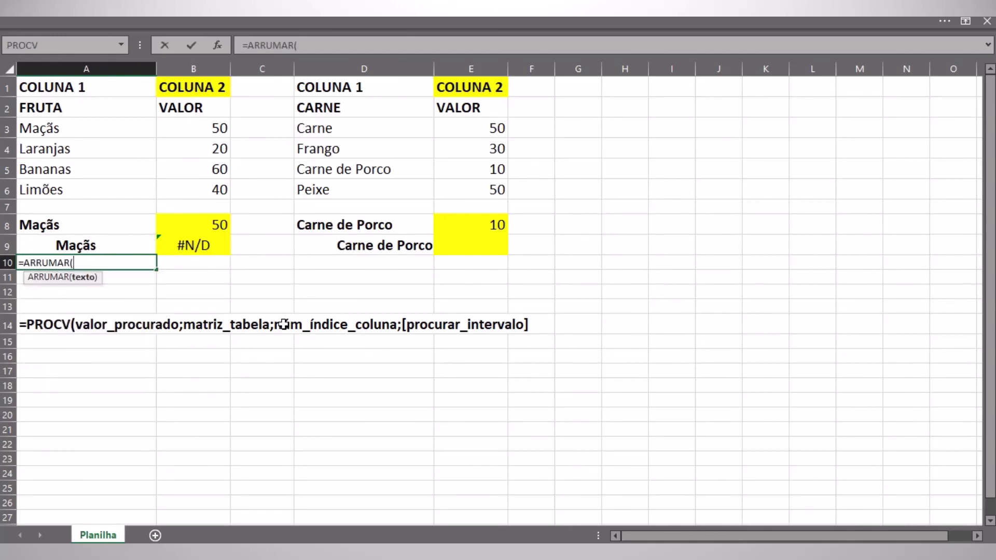
key("Up")
type(")")
key("Return")
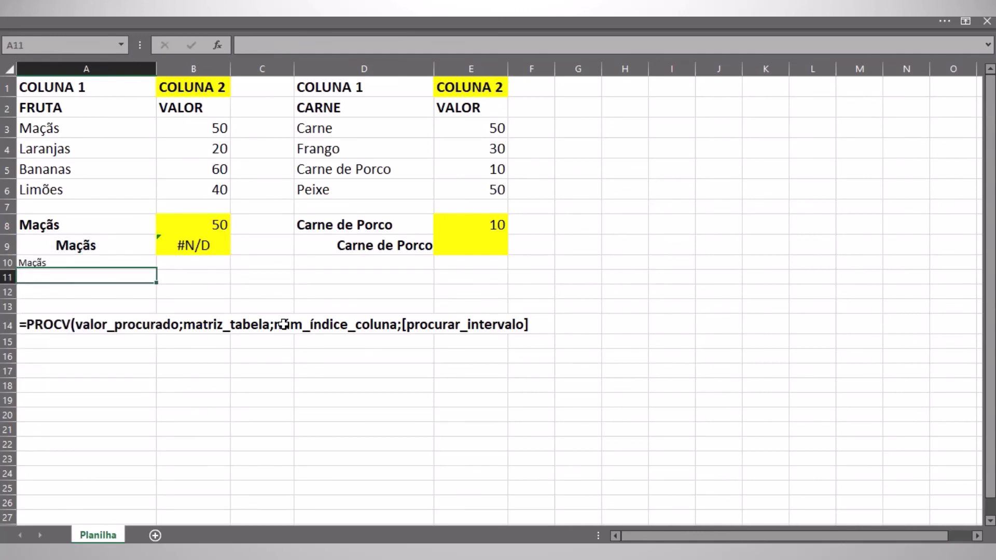
Copy only the formatting of A9 to cell A10.
key("Right")
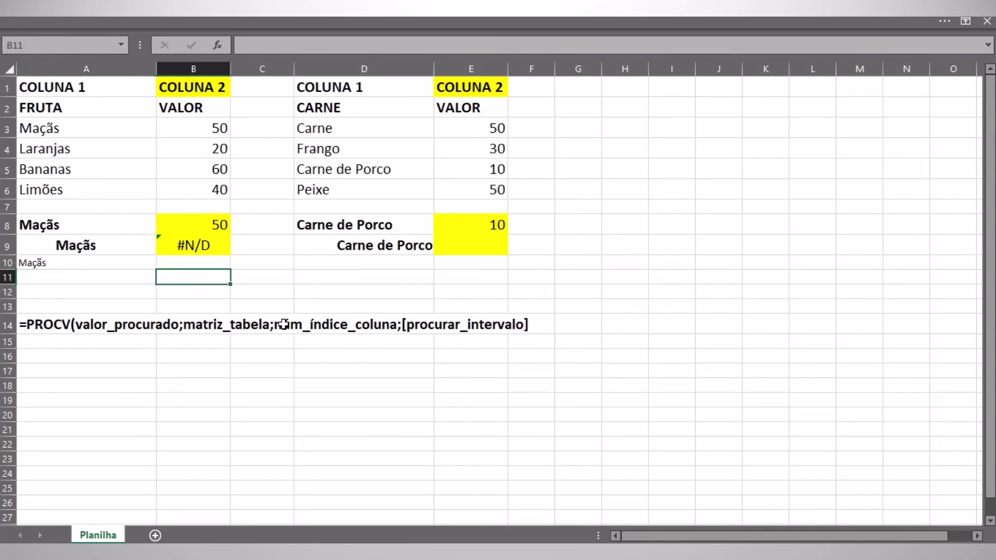
key("Up")
key("Up")
key("Left")
key("ctrl+c")
key("Down")
key("shift+F10")
key("r")
key("Right")
key("Left")
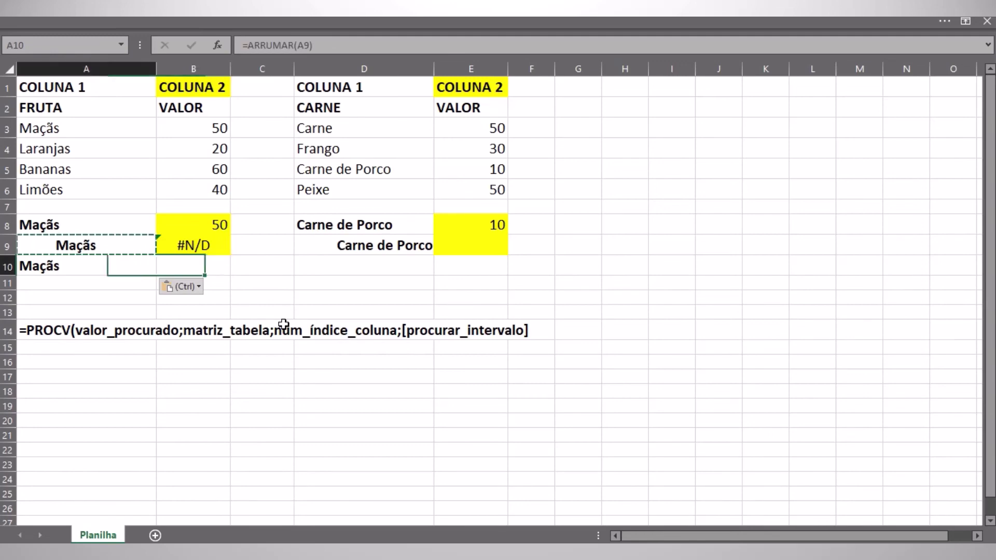
Re-enter the formula in A10 as =ARRUMAR(A9).
type("=ARRUMAR(")
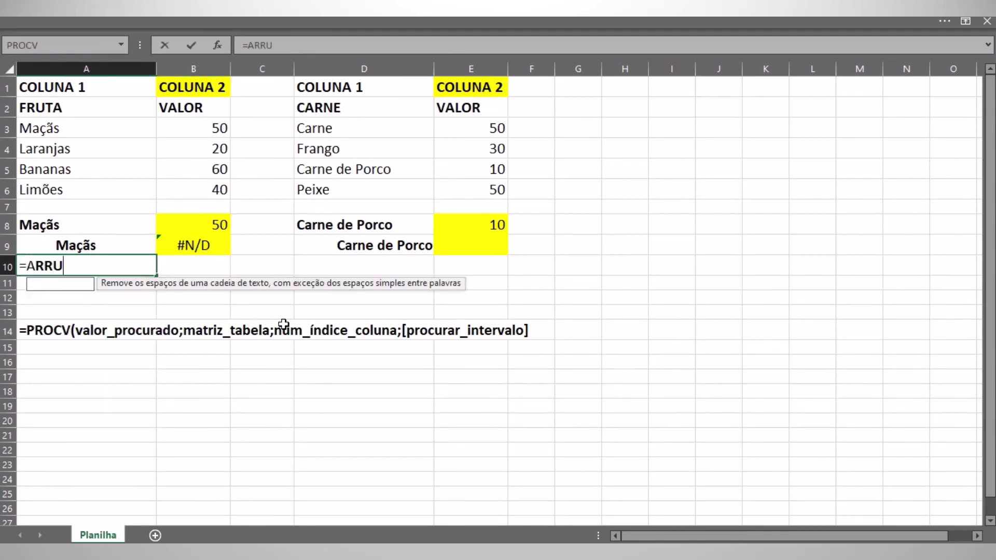
key("Tab")
key("Up")
type(")")
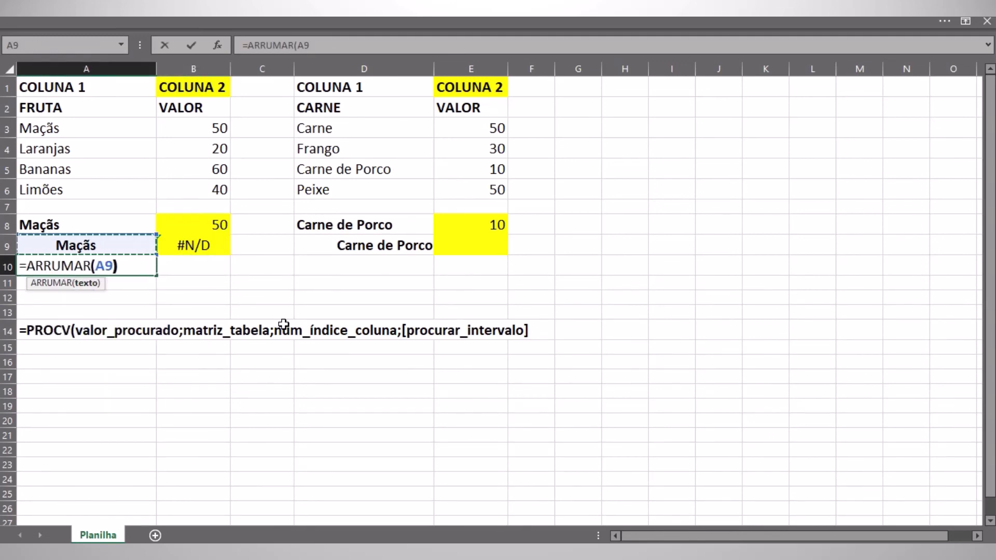
key("Return")
Start a PROCV formula in B10 with the cleaned Maçãs in A10 as the lookup value and A3:B6 as the table range.
key("Up")
key("Right")
type("=PROCV(")
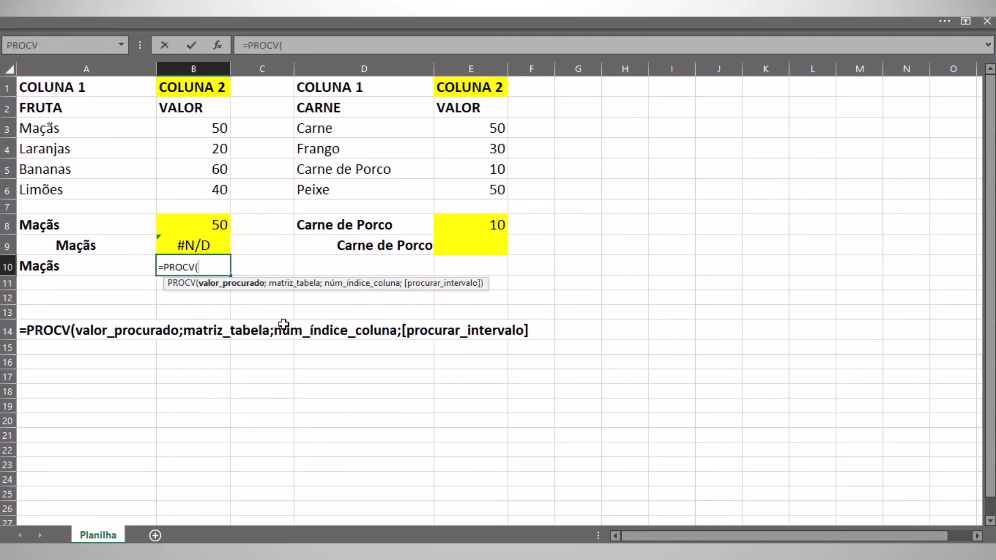
key("Left")
type(";")
key("Up")
key("Up")
key("ctrl+Up")
key("ctrl+Up")
key("Left")
key("Down")
key("Down")
key("shift+Right")
key("shift+Down")
key("shift+Down")
key("shift+Down")
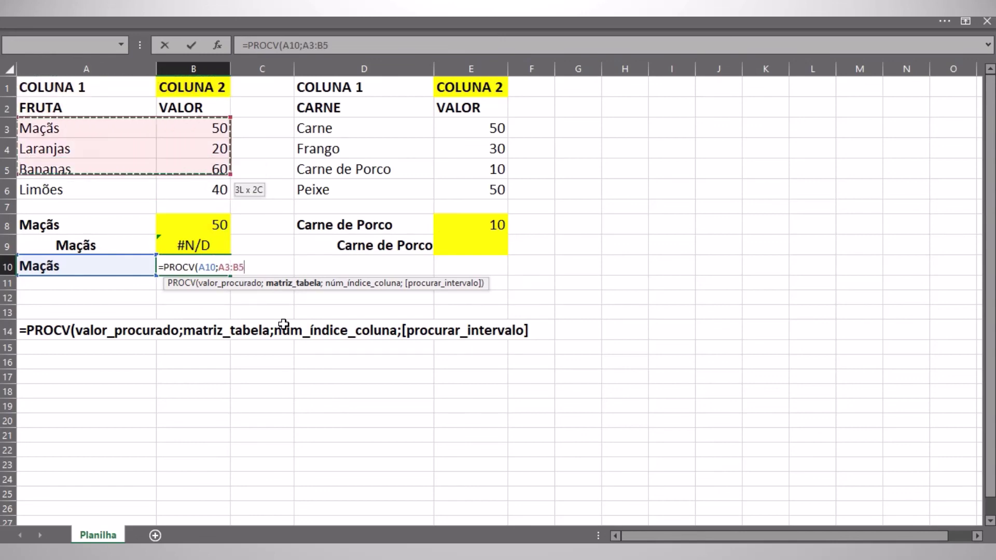
Complete the B10 formula with column index 2 and FALSO for an exact match.
type(";2;")
key("Down")
key("Tab")
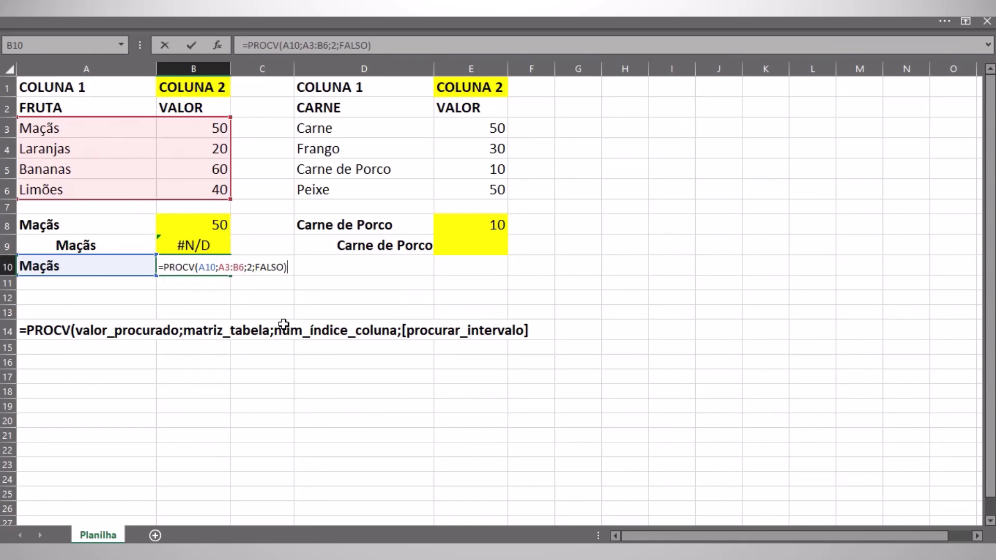
key("Return")
Apply the yellow formatting of B8 to B10, keeping the B10 lookup formula.
key("Up")
key("Up")
key("Up")
key("ctrl+c")
key("Down")
key("Down")
key("ctrl+v")
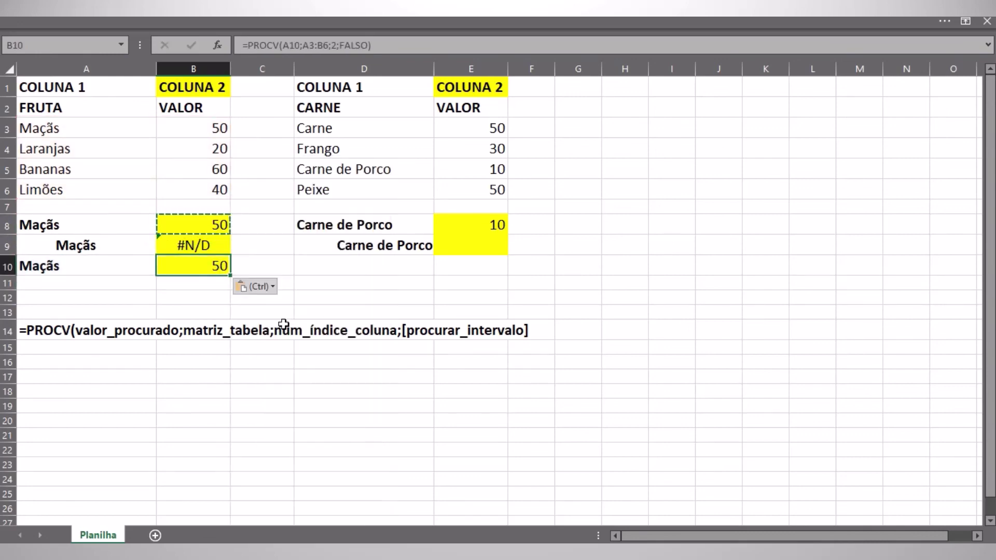
Copy only the formatting of D9:E9 to D10:E10.
key("Right")
key("Right")
key("Up")
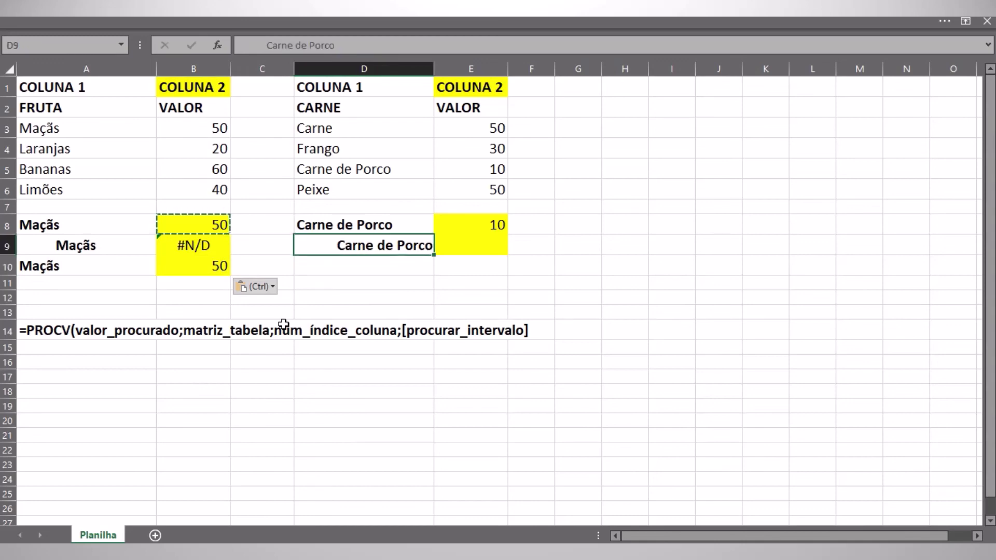
key("ctrl")
key("Right")
key("Escape")
key("shift+Right")
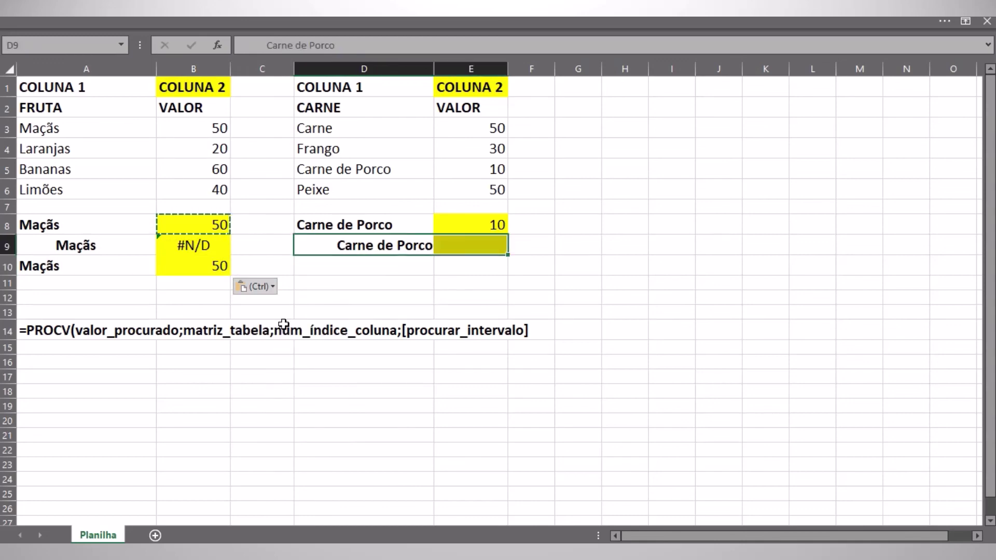
key("ctrl+c")
key("Down")
key("shift+F10")
key("Return")
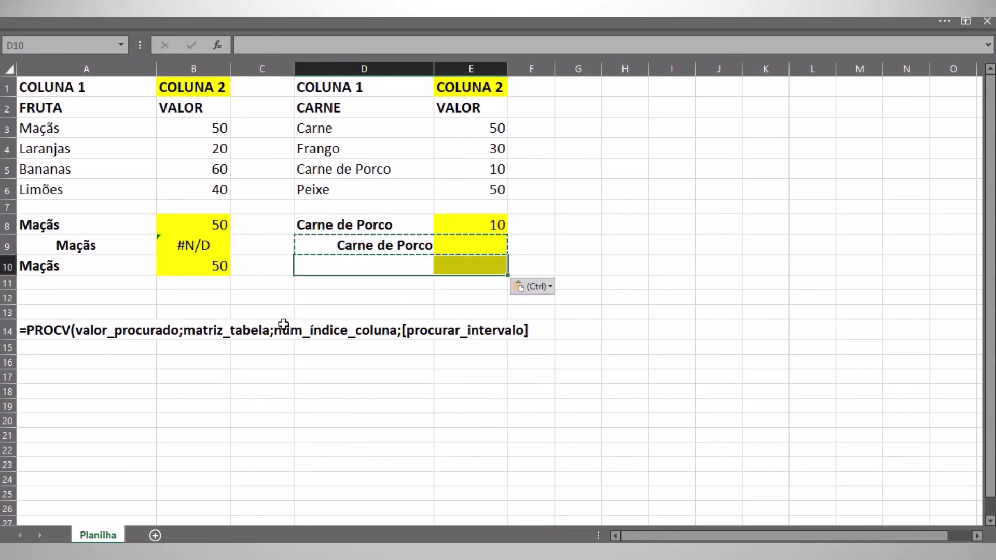
Start a PROCV formula in E9 with the indented Carne de Porco in D9 as the lookup value and D3:E6 as the table range.
key("shift+Left")
key("Right")
key("Up")
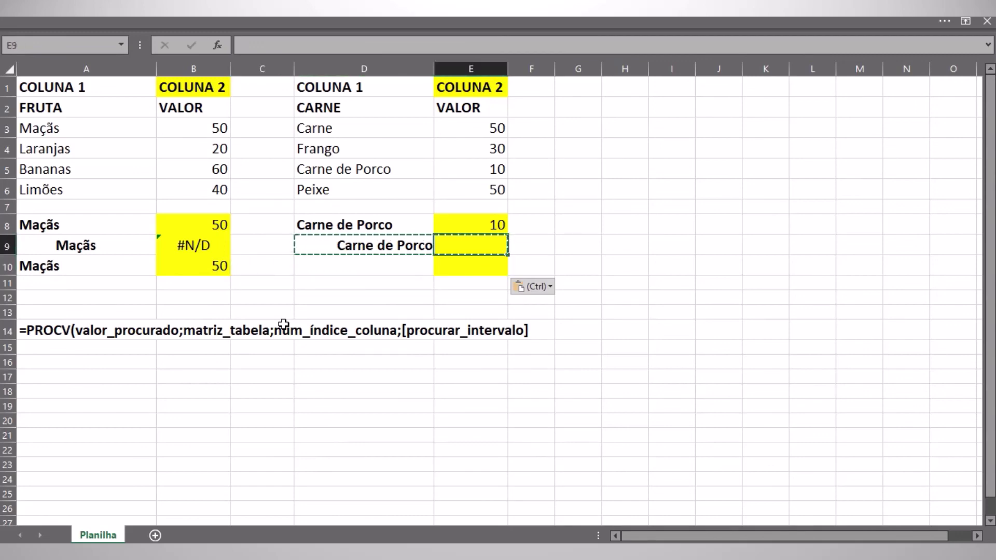
type("=PROCV(")
key("Left")
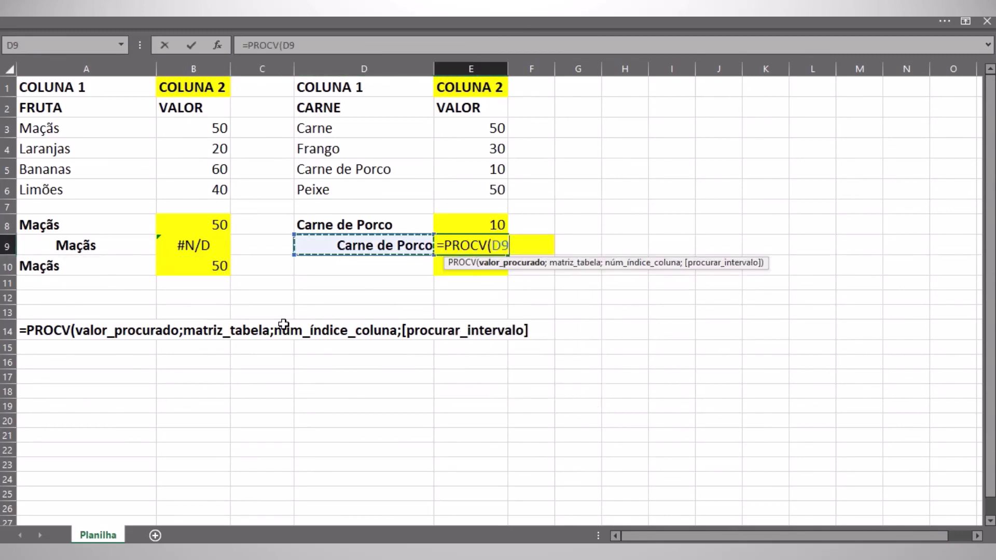
type(";")
key("Up")
key("Up")
key("Up")
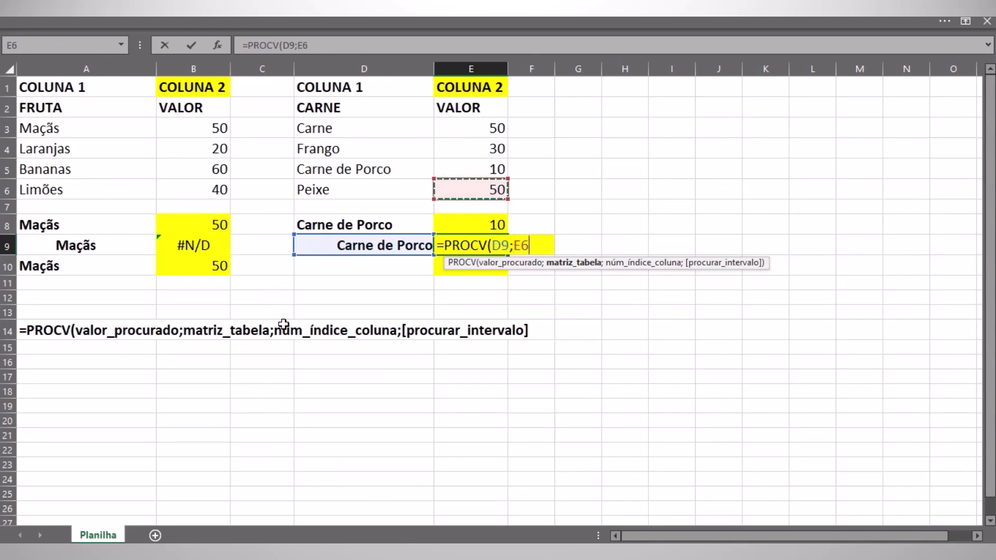
key("shift+Left")
key("shift+Up")
key("shift+Up")
key("shift+Up")
Complete the E9 formula with column index 2 and FALSO for an exact match.
type(";2;")
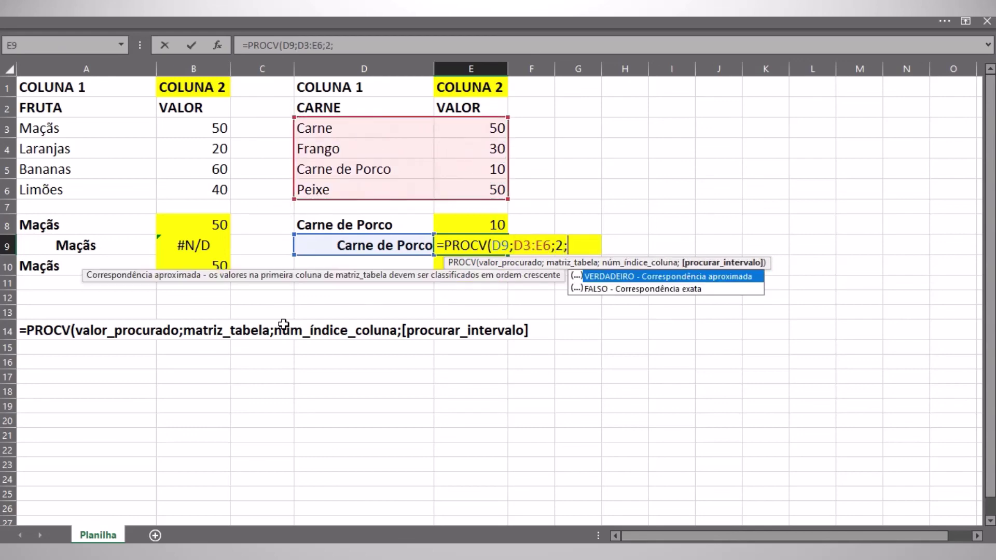
key("Down")
key("Tab")
type(")")
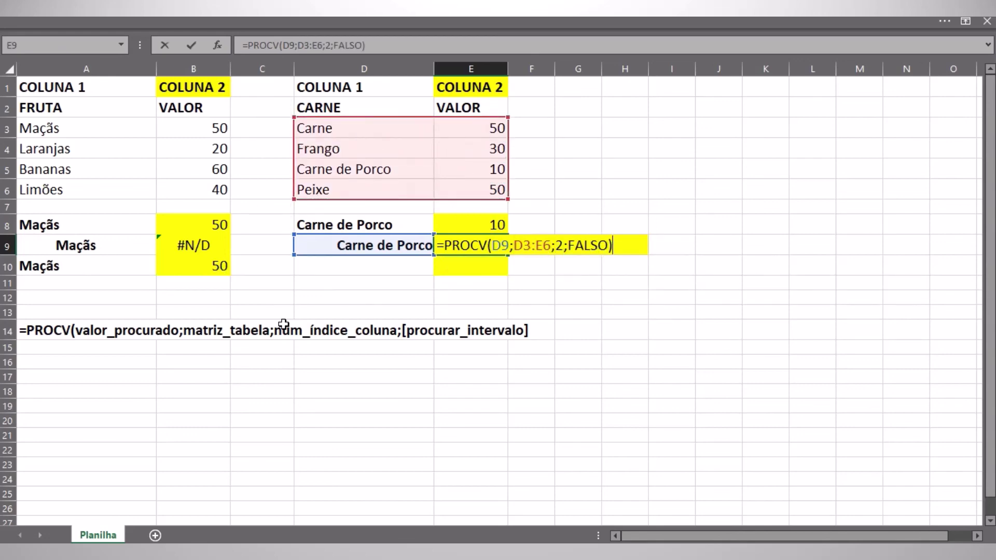
key("Return")
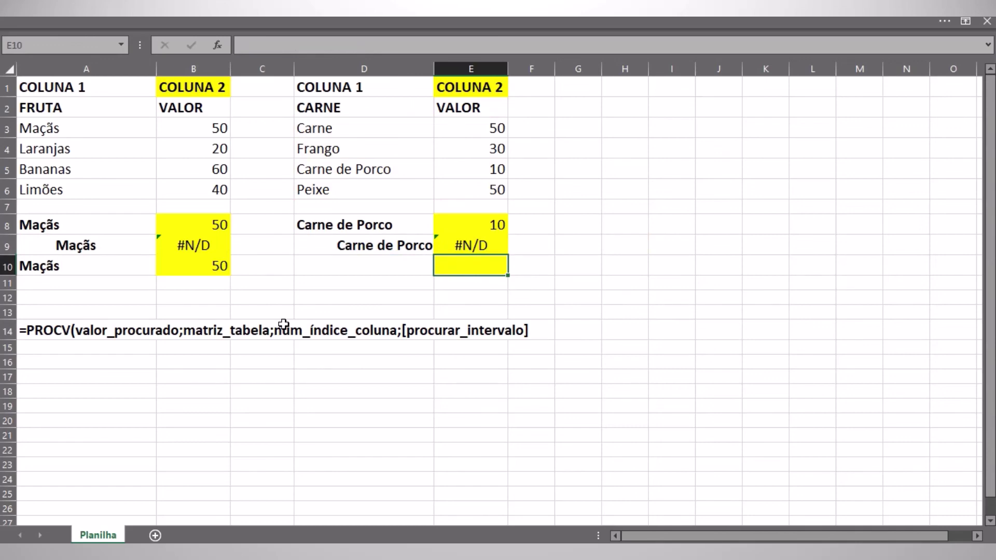
Enter =ARRUMAR(D9) in D10 to strip the extra spaces from Carne de Porco.
key("Left")
type("=ARRUMAR(")
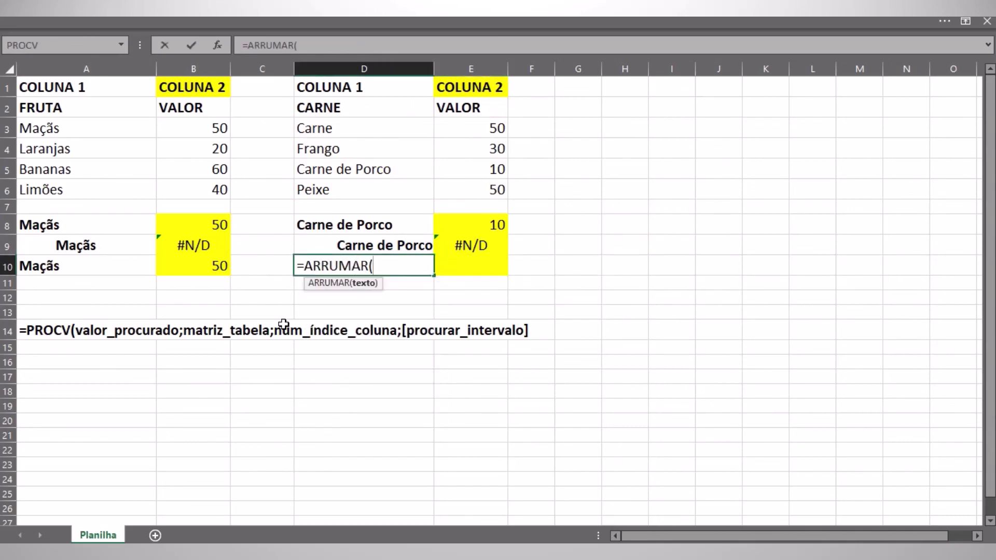
key("Up")
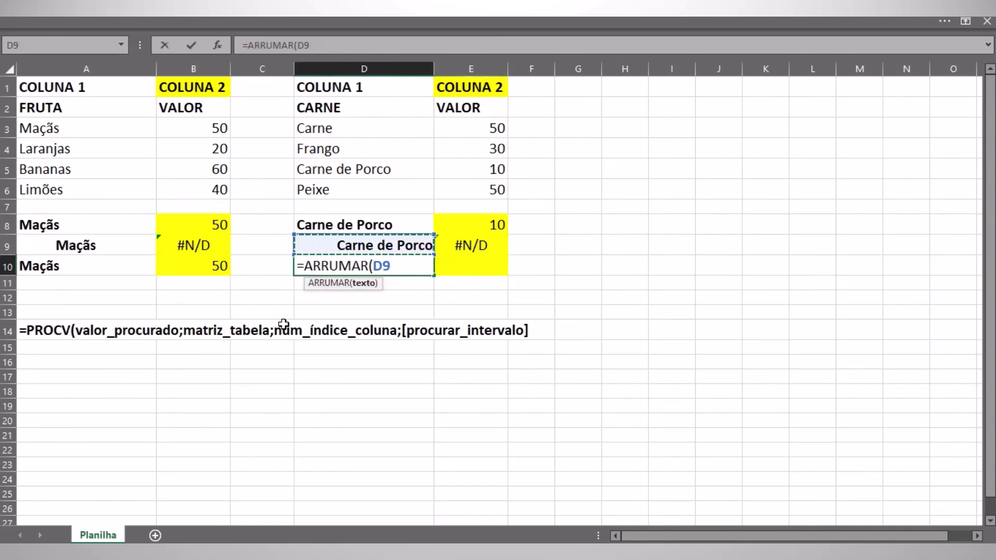
type(")")
key("ctrl+Return")
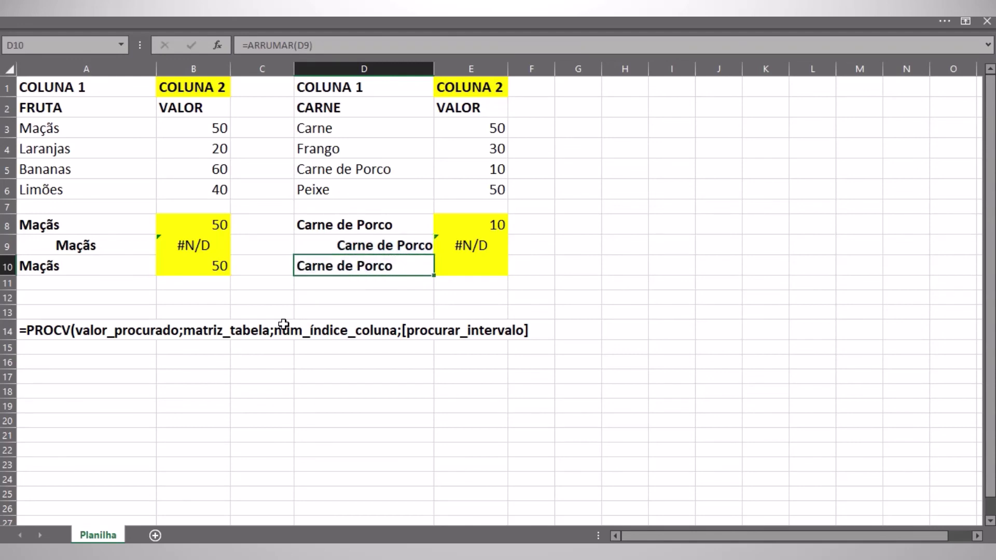
Inspect the contents of cell D9 for extra spaces before the text, and leave the cell.
key("Right")
key("Left")
key("Up")
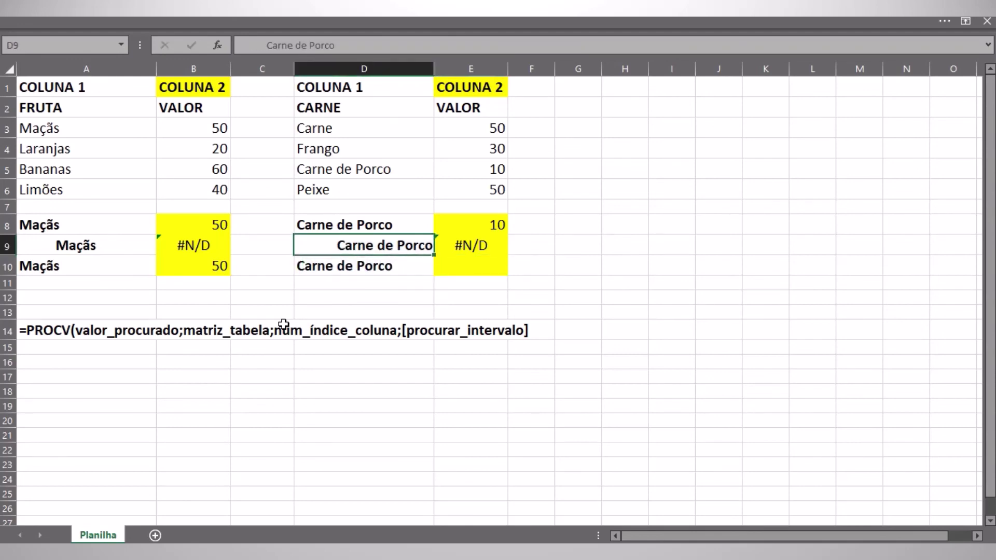
key("F2")
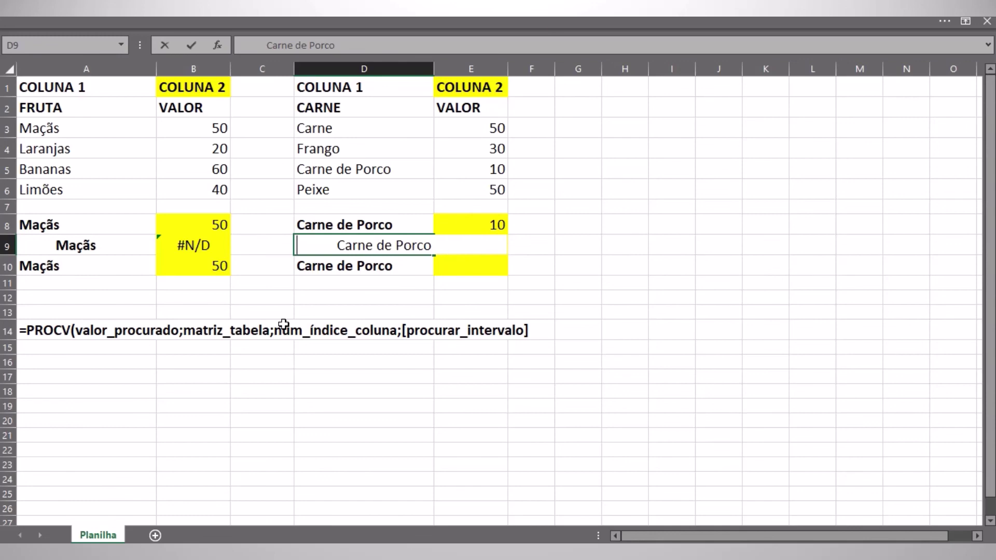
key("Return")
Start a PROCV formula in E10 with the cleaned Carne de Porco in D10 as the lookup value and D3:E6 as the table range.
key("Right")
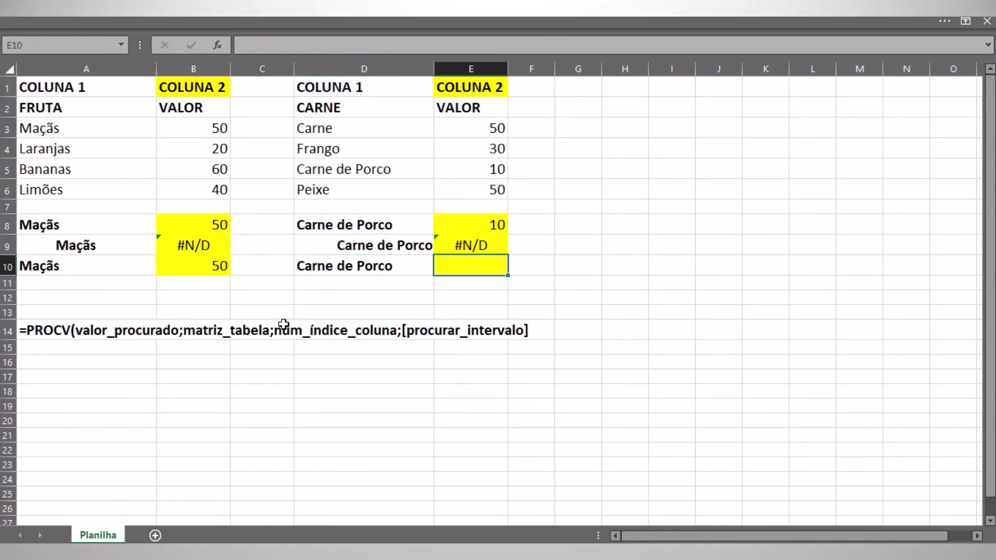
type("=PROCV(")
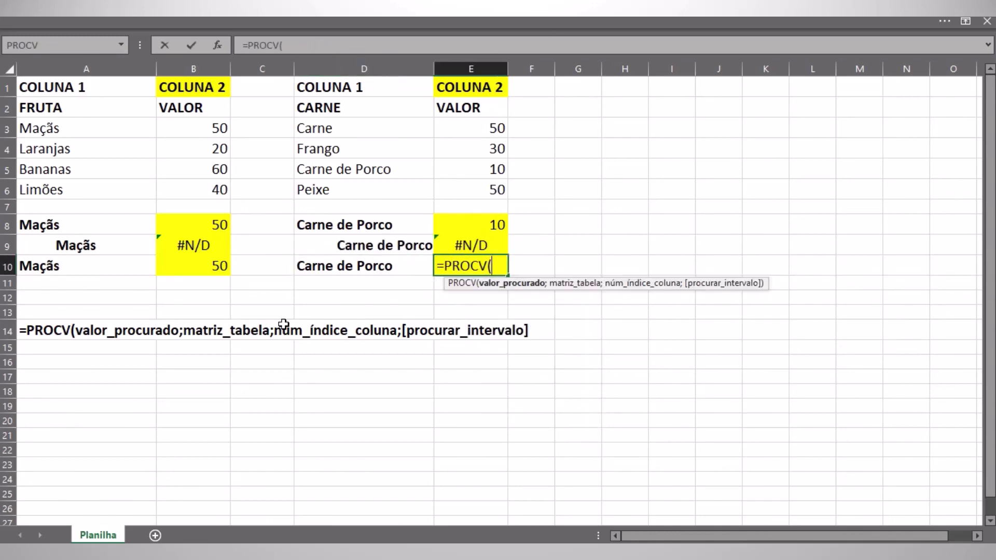
key("Left")
type(";")
key("Up")
key("Up")
key("Up")
key("Up")
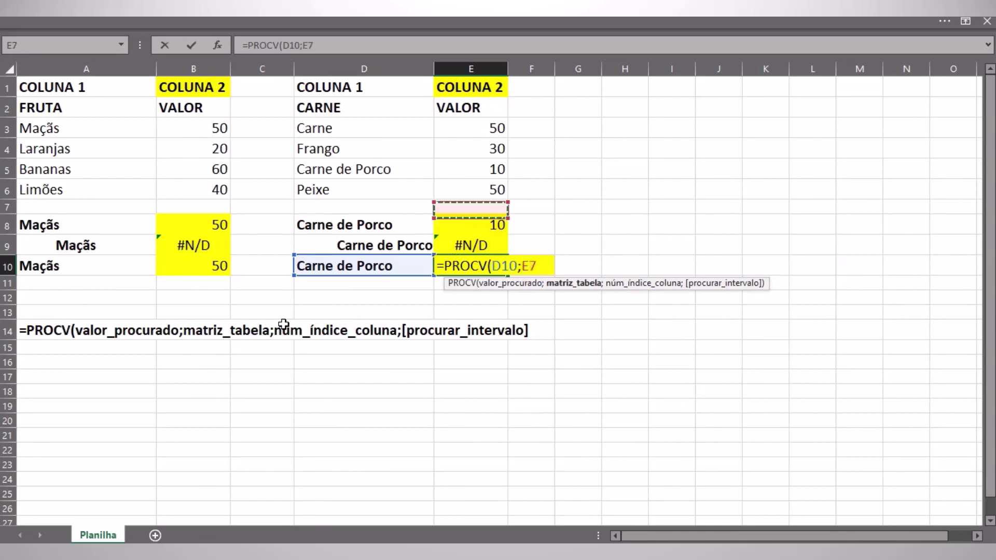
key("shift+Left")
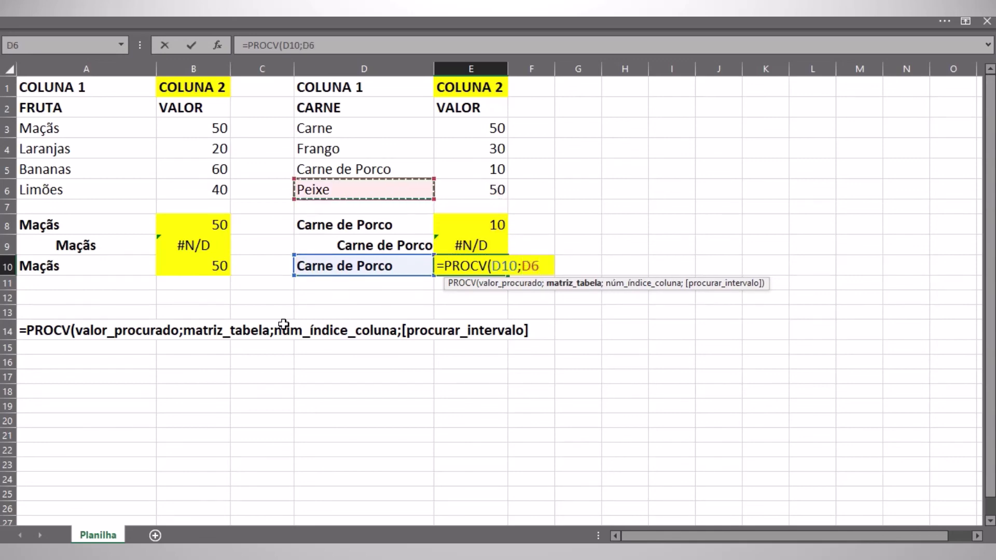
key("shift+Up")
key("shift+Up")
key("shift+Up")
Complete the E10 formula with column index 2 and FALSO for an exact match.
type(";2;")
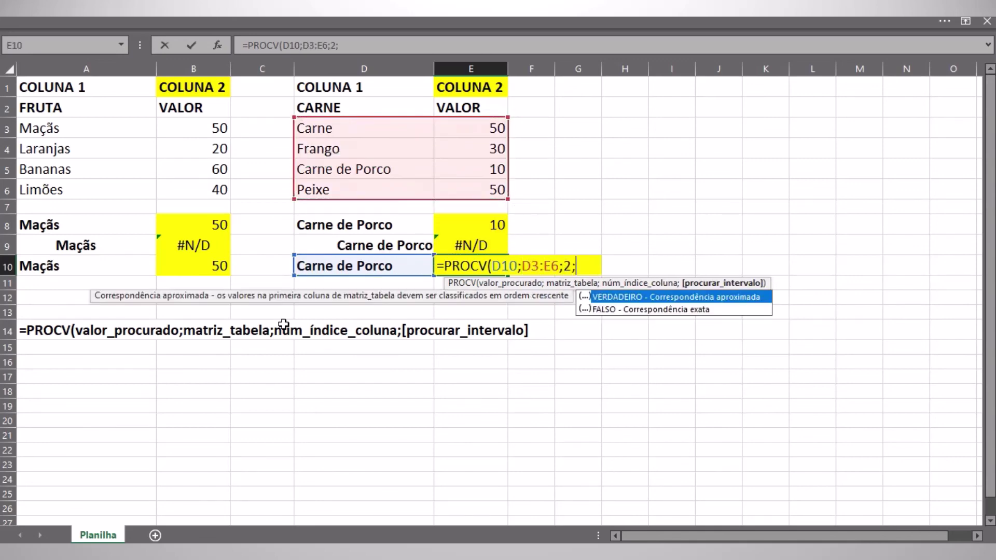
type("FALSO)")
key("ctrl+Return")
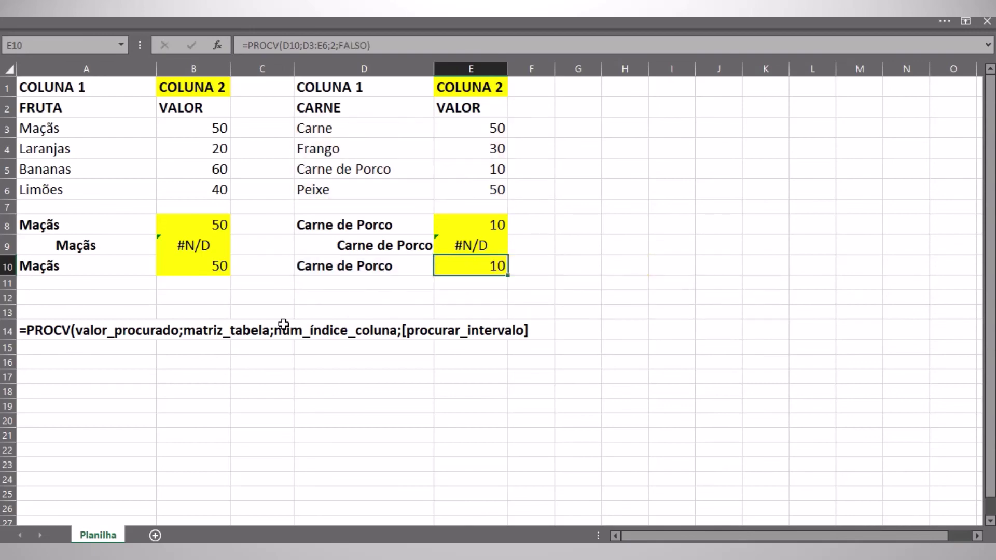